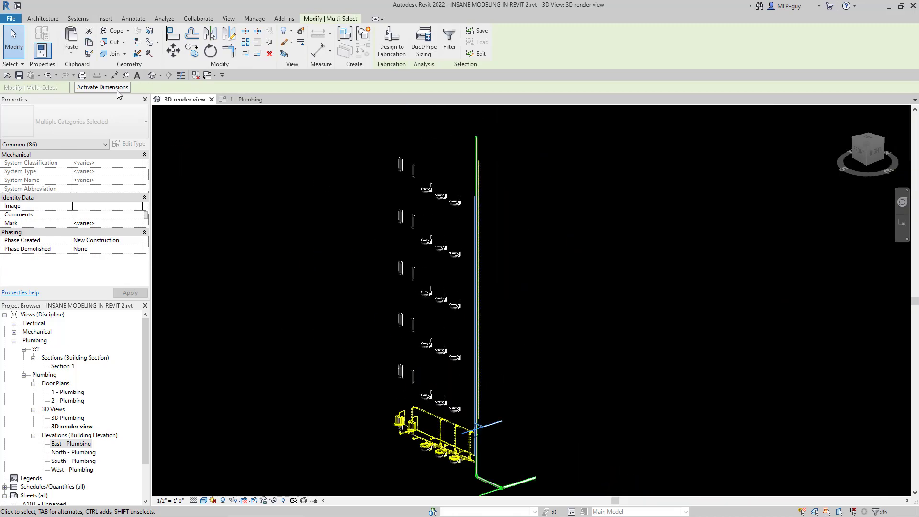
# Step: Temporarily hide the 2-inch, 50-foot vertical cold water riser in the 3D render view
pyautogui.scroll(2, 601, 344)
pyautogui.click(473, 264)
pyautogui.scroll(3, 501, 265)
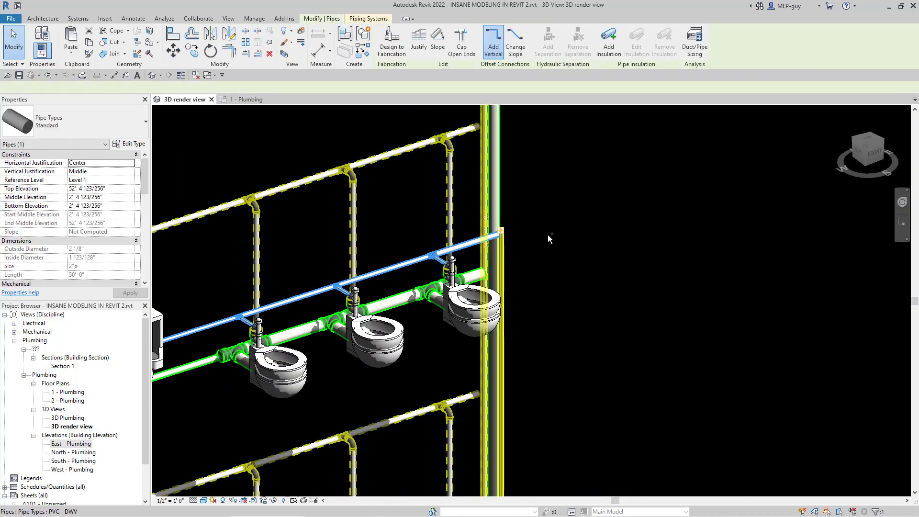
pyautogui.press('h')
pyautogui.press('h')
# Step: Join the floor branch pipes to the vertical risers with Trim/Extend to Corner
pyautogui.scroll(1, 512, 269)
pyautogui.scroll(-1, 539, 334)
pyautogui.press('t')
pyautogui.press('r')
pyautogui.scroll(-3, 504, 427)
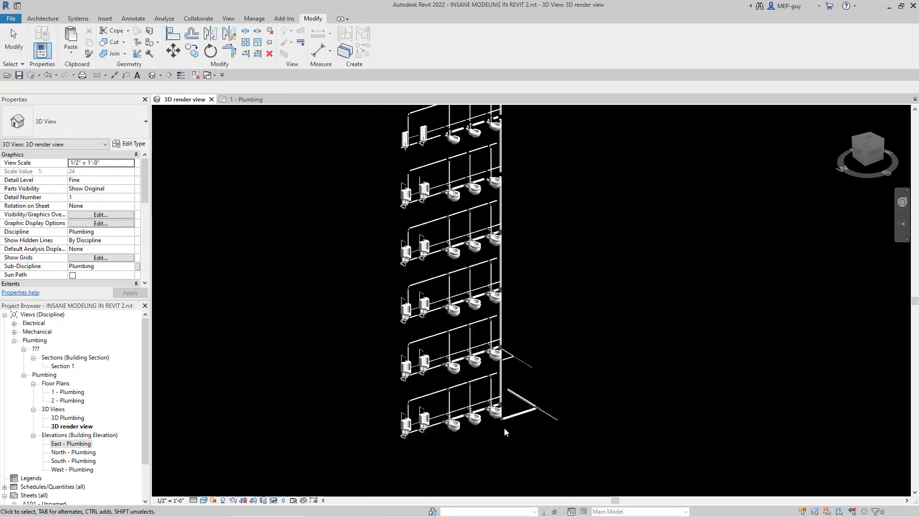
pyautogui.click(501, 421)
pyautogui.scroll(4, 522, 253)
pyautogui.press('Escape')
pyautogui.scroll(2, 482, 184)
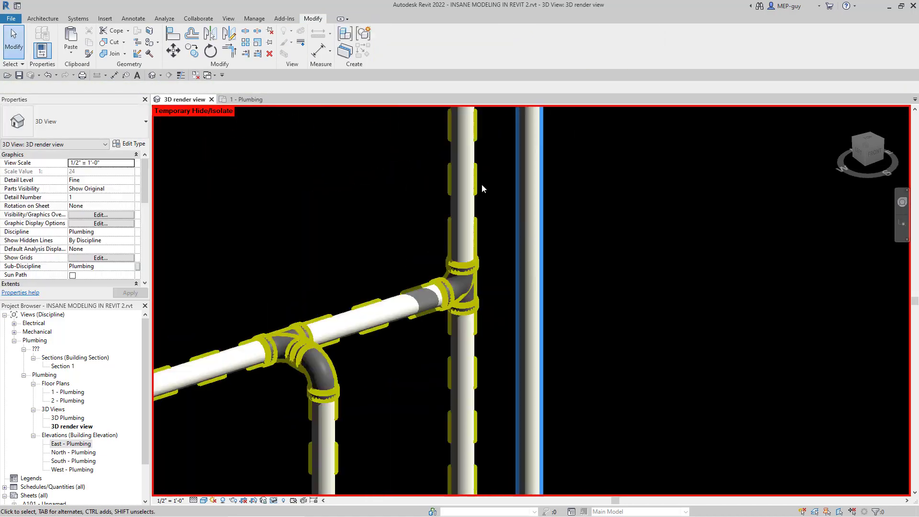
pyautogui.scroll(-5, 481, 185)
pyautogui.press('t')
pyautogui.press('r')
# Step: Set the duplicated 3D view's view template to None
pyautogui.scroll(-2, 602, 348)
# Step: Restore the temporarily hidden piping and duplicate the 3D render view
pyautogui.press('h')
pyautogui.press('r')
pyautogui.click(517, 227)
pyautogui.keyDown('shift'); pyautogui.moveTo(517, 230); pyautogui.dragTo(367, 455, button='middle'); pyautogui.keyUp('shift')
pyautogui.rightClick(72, 427)
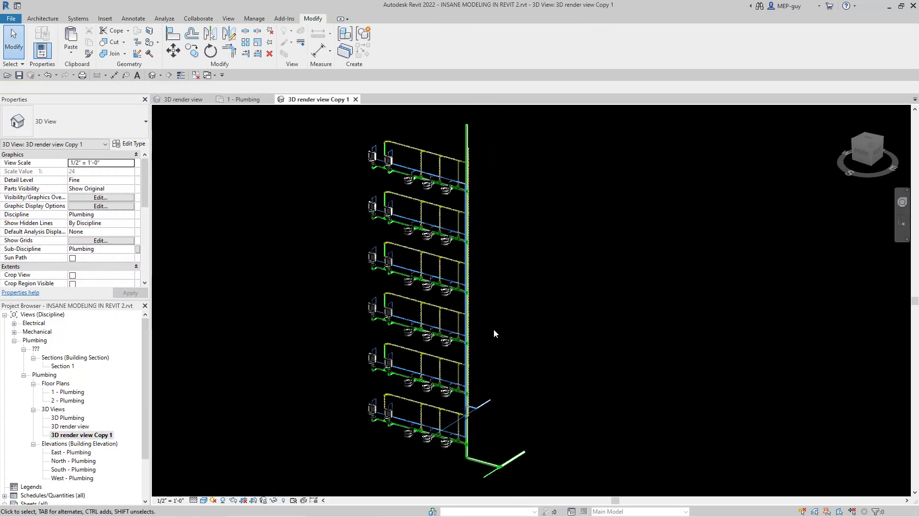
pyautogui.scroll(-5, 101, 223)
pyautogui.click(101, 223)
pyautogui.click(614, 317)
pyautogui.click(761, 372)
pyautogui.scroll(4, 385, 313)
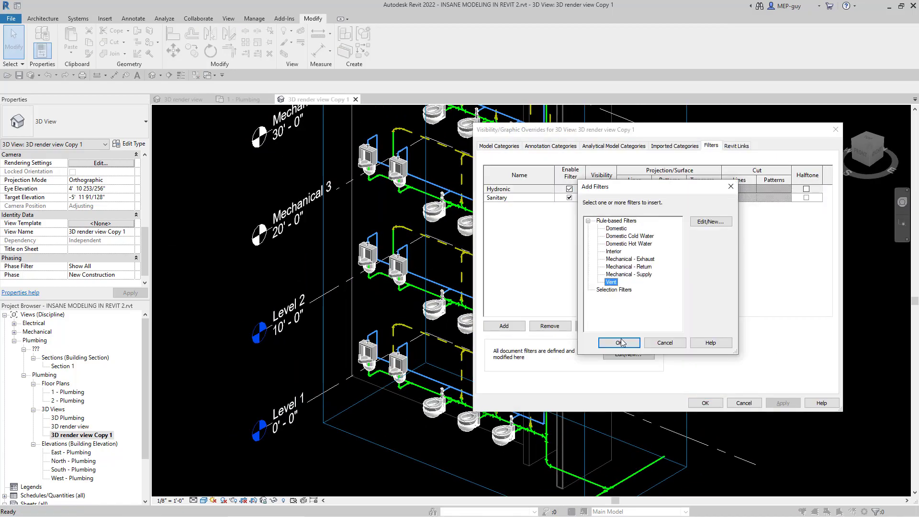
# Step: Hide the blue cold water piping in the duplicated 3D view
pyautogui.click(616, 289)
pyautogui.click(756, 403)
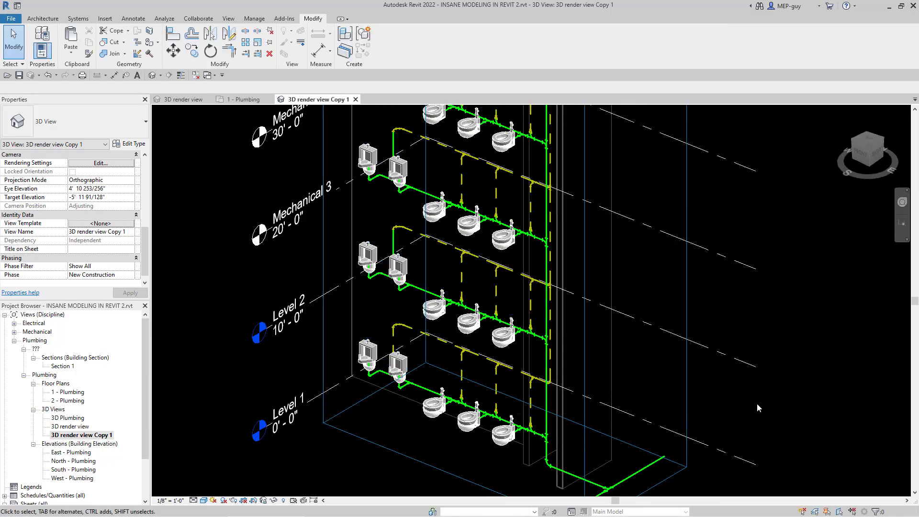
pyautogui.rightClick(600, 193)
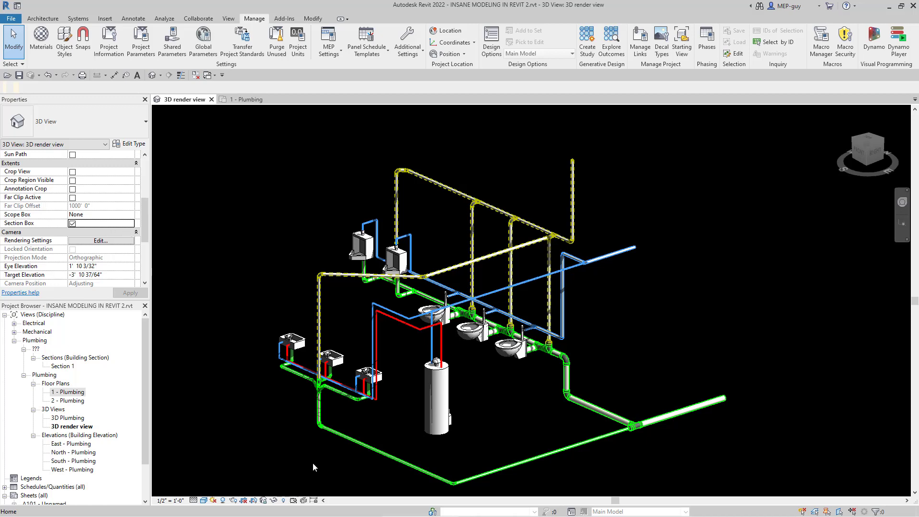
# Step: Reveal hidden elements and shrink the section box to crop out the lavatories and water heater, ending the reveal mode
pyautogui.click(284, 501)
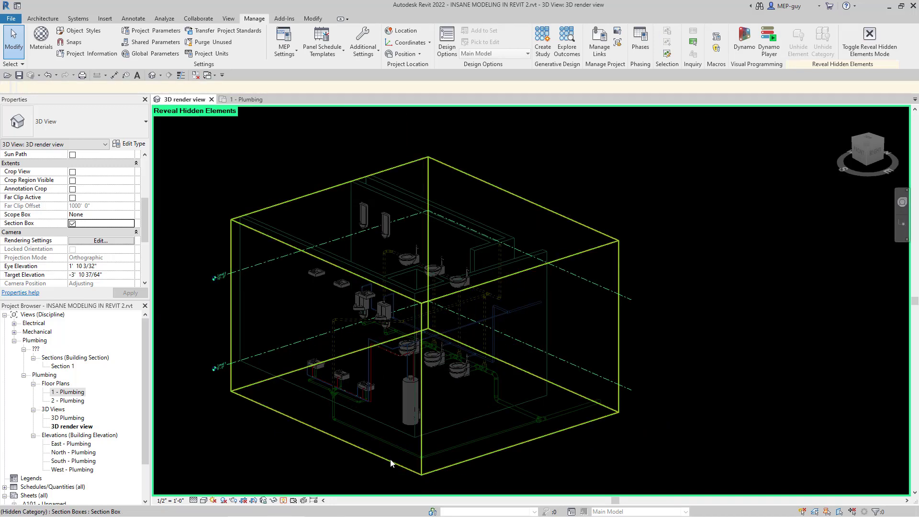
pyautogui.click(342, 362)
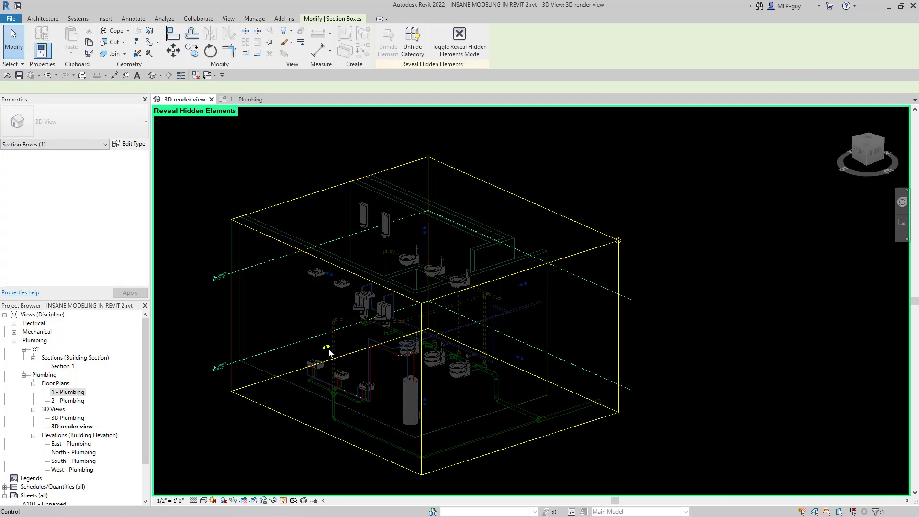
pyautogui.moveTo(398, 327); pyautogui.dragTo(415, 323)
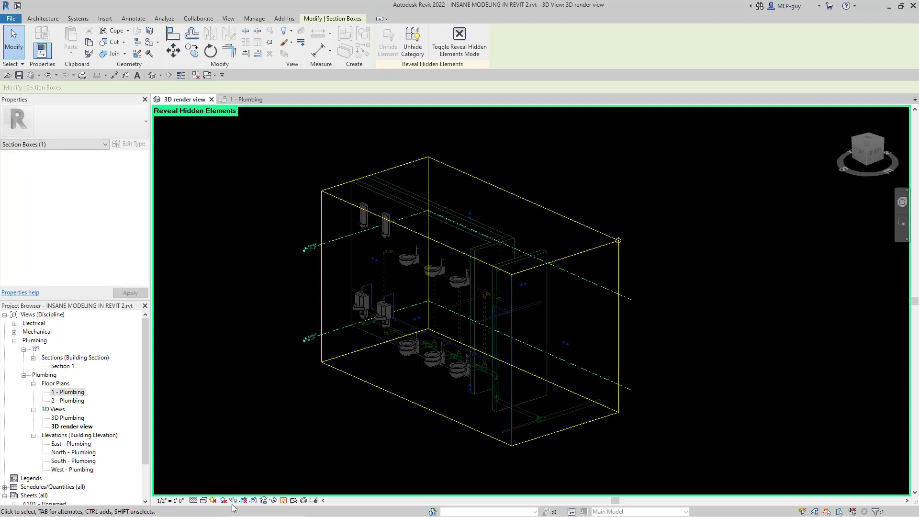
pyautogui.click(284, 501)
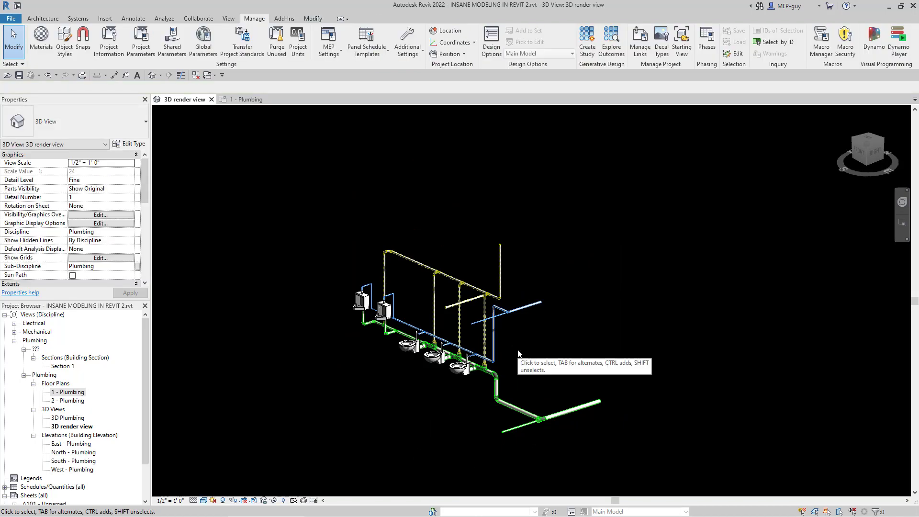
# Step: Turn on the visibility of the linked model ARCH BACKGROUND2.rvt in the 3D render view
pyautogui.press('v')
pyautogui.press('g')
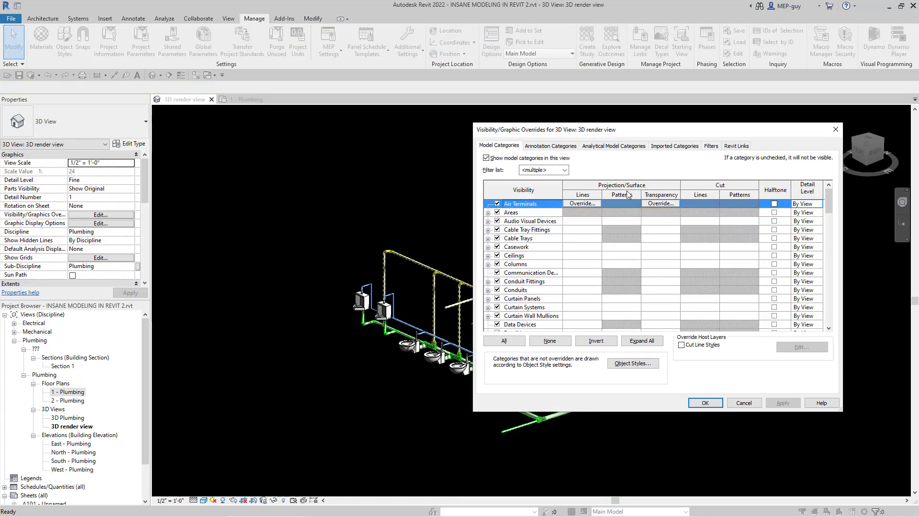
pyautogui.click(744, 146)
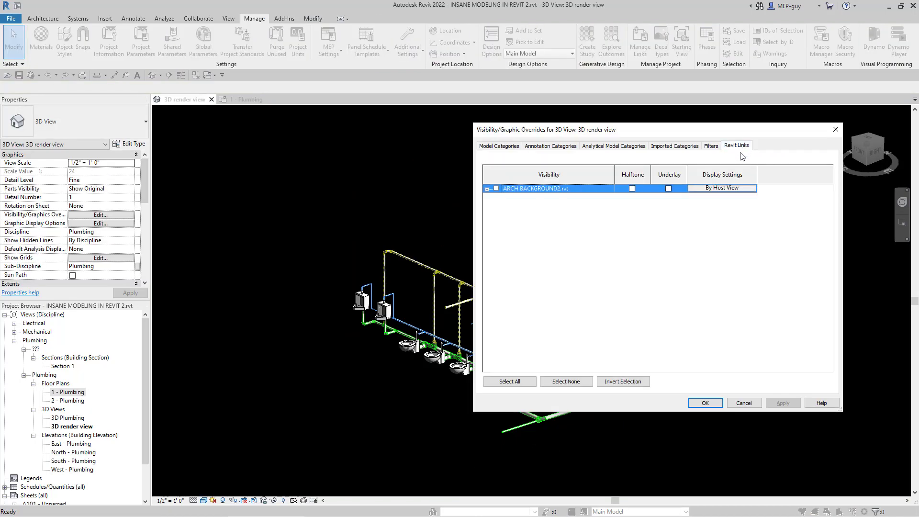
pyautogui.click(496, 190)
pyautogui.click(706, 402)
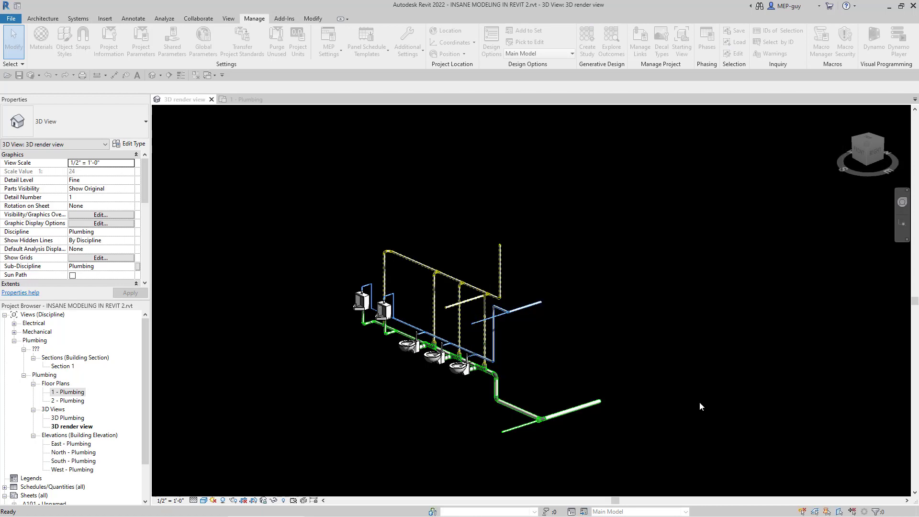
pyautogui.scroll(-2, 521, 433)
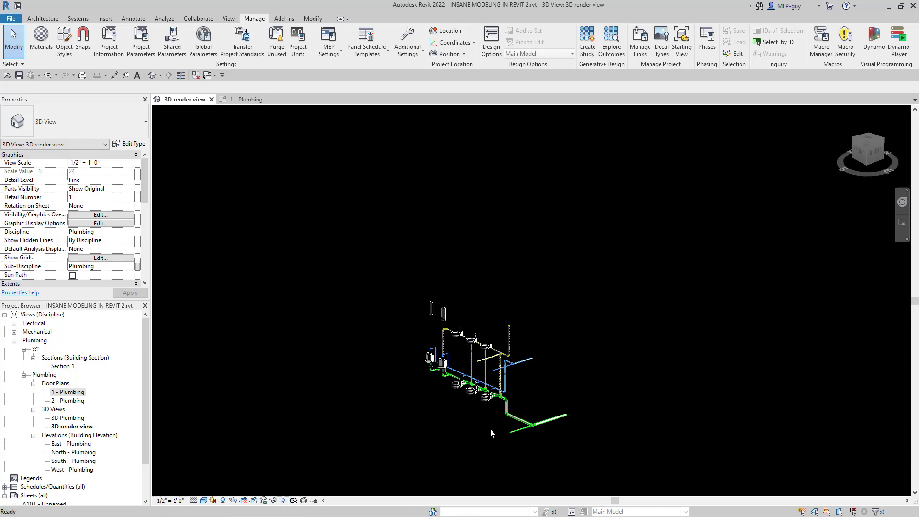
# Step: Reveal hidden elements and stretch the section box upward to include the fixtures on all upper floors, ending the reveal mode
pyautogui.press('r')
pyautogui.press('h')
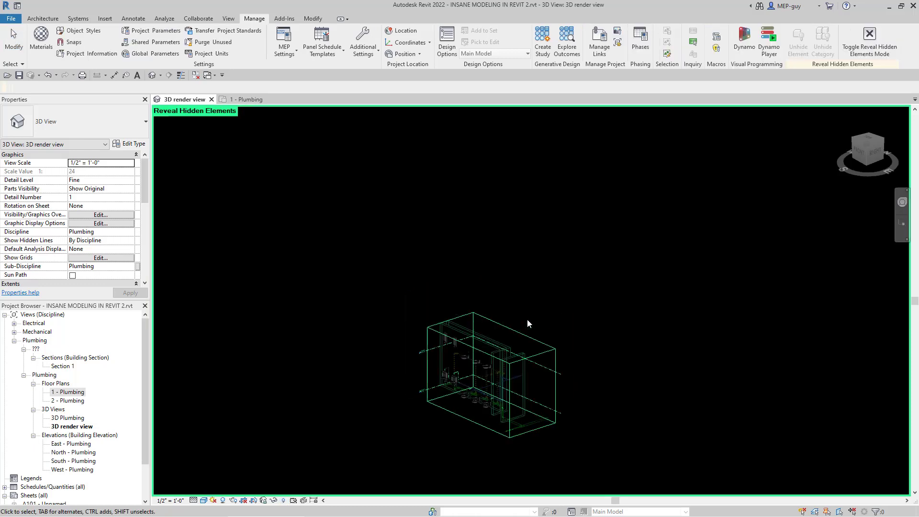
pyautogui.scroll(-4, 89, 241)
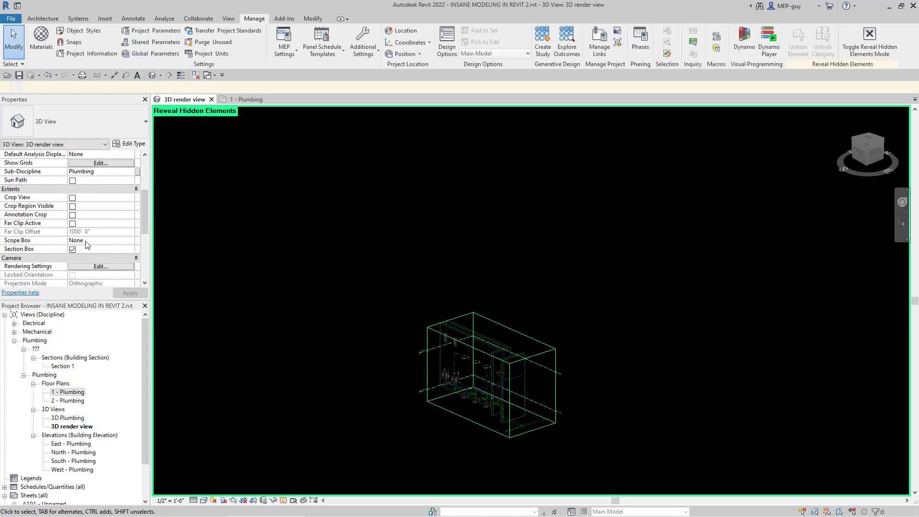
pyautogui.click(491, 443)
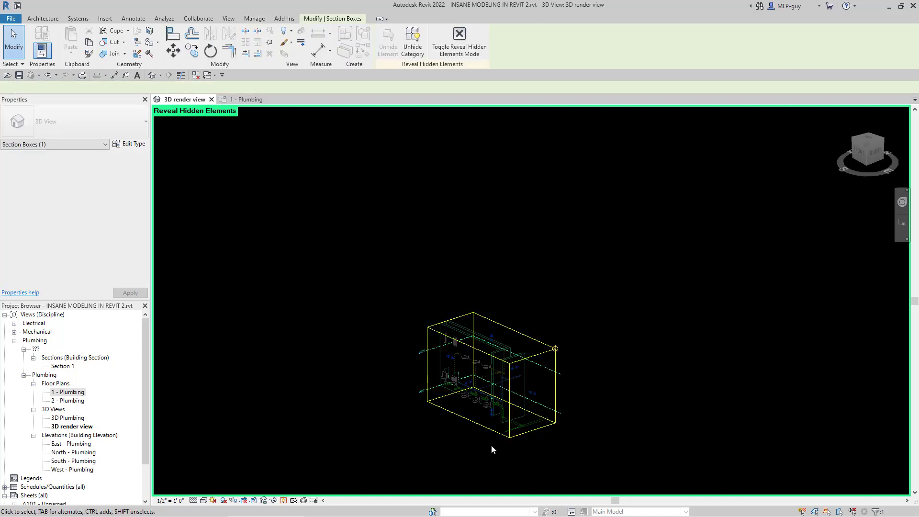
pyautogui.scroll(-2, 491, 445)
pyautogui.moveTo(492, 377); pyautogui.dragTo(490, 141)
pyautogui.scroll(3, 493, 455)
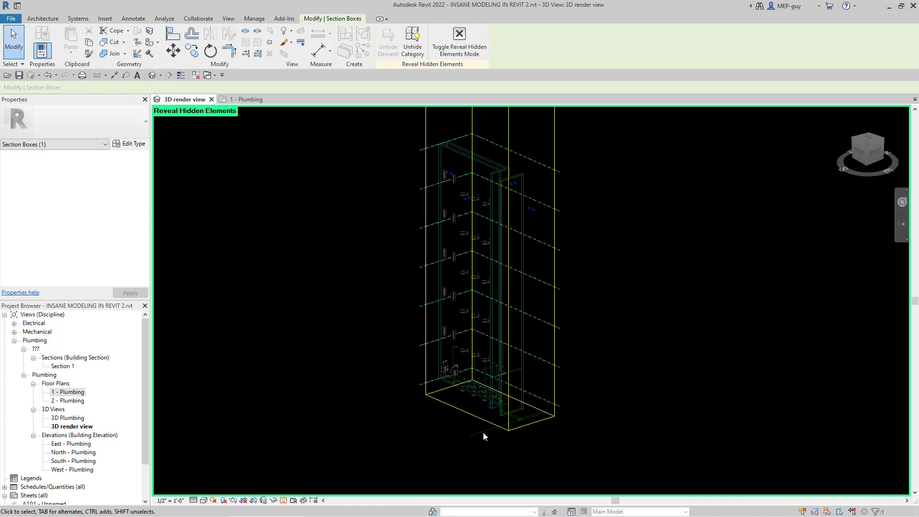
pyautogui.click(285, 500)
# Step: Delete the leftover horizontal vent pipe stub running from the tee above the last toilet's vent
pyautogui.scroll(-2, 491, 463)
pyautogui.scroll(3, 489, 385)
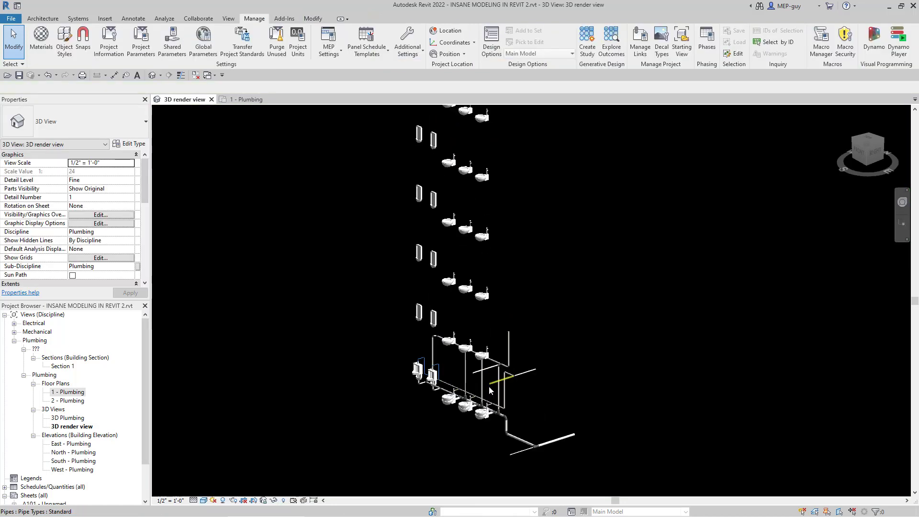
pyautogui.scroll(-1, 489, 386)
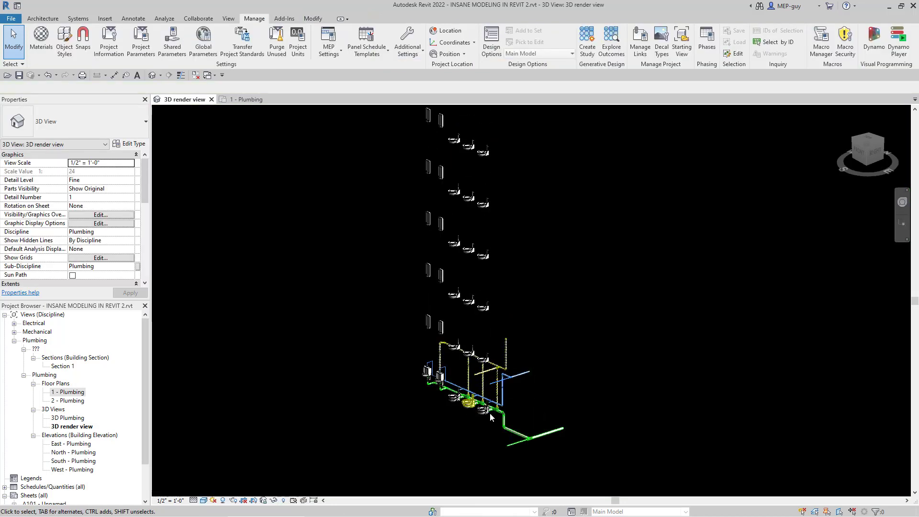
pyautogui.scroll(3, 490, 413)
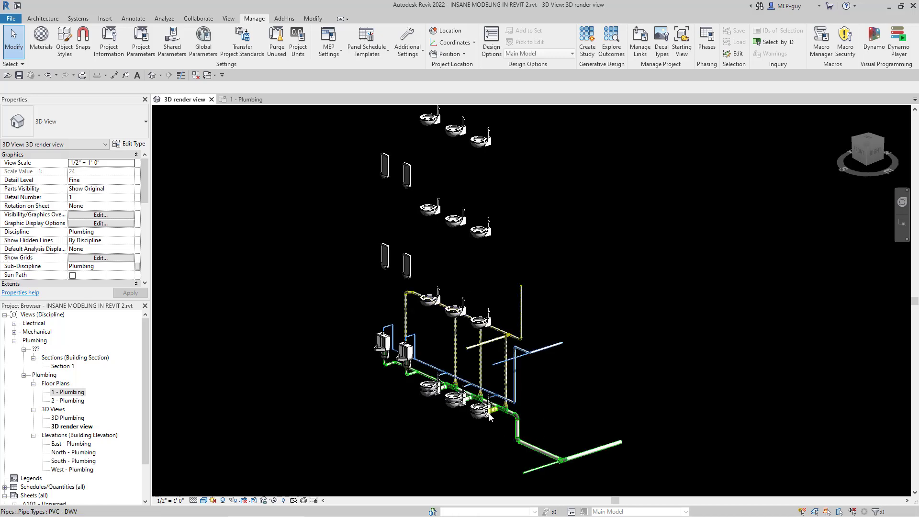
pyautogui.scroll(3, 478, 414)
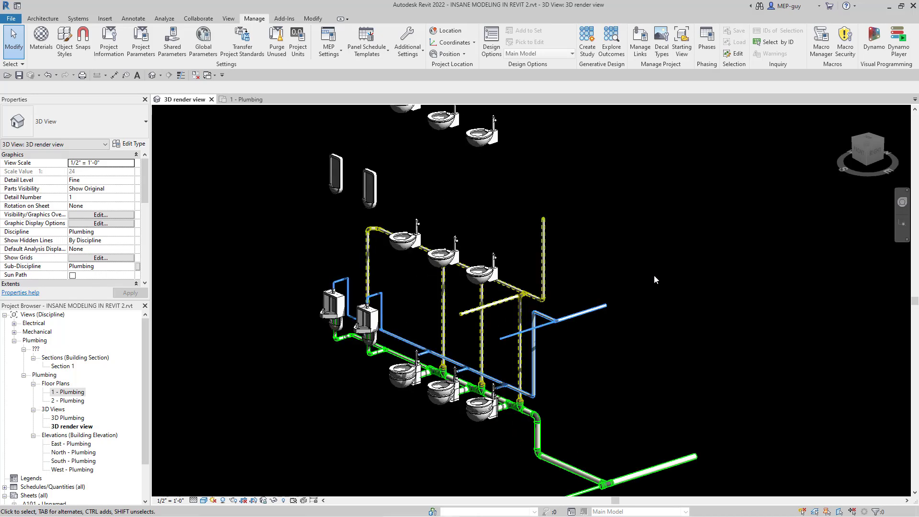
pyautogui.scroll(2, 479, 312)
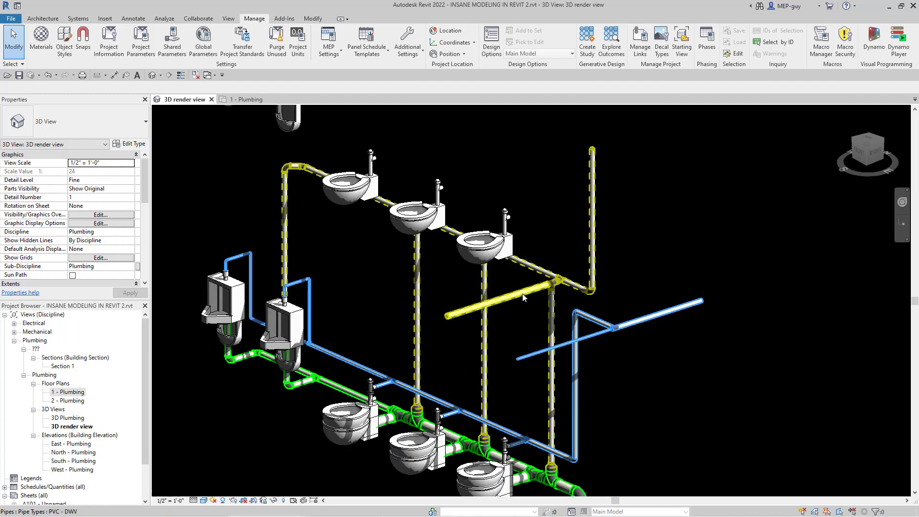
pyautogui.click(552, 316)
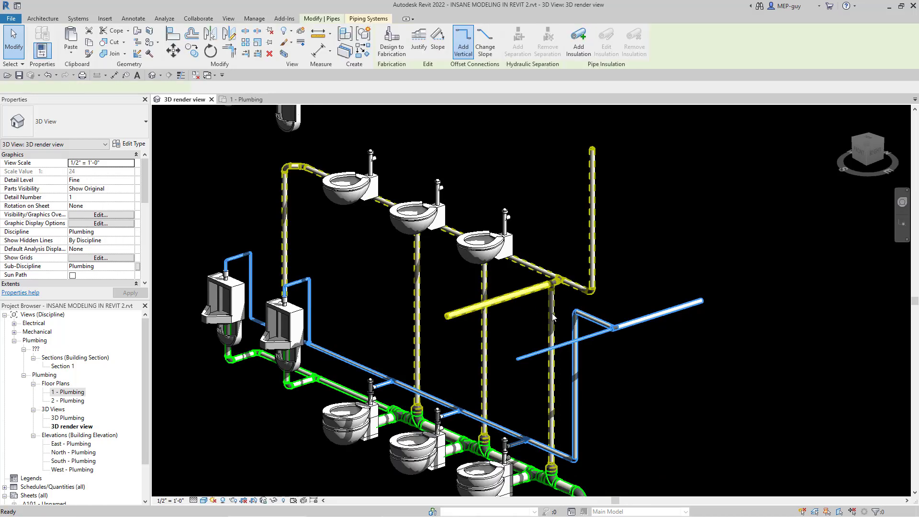
pyautogui.press('Delete')
# Step: Convert the sanitary tee left open by the deleted vent stub into an elbow
pyautogui.scroll(4, 553, 306)
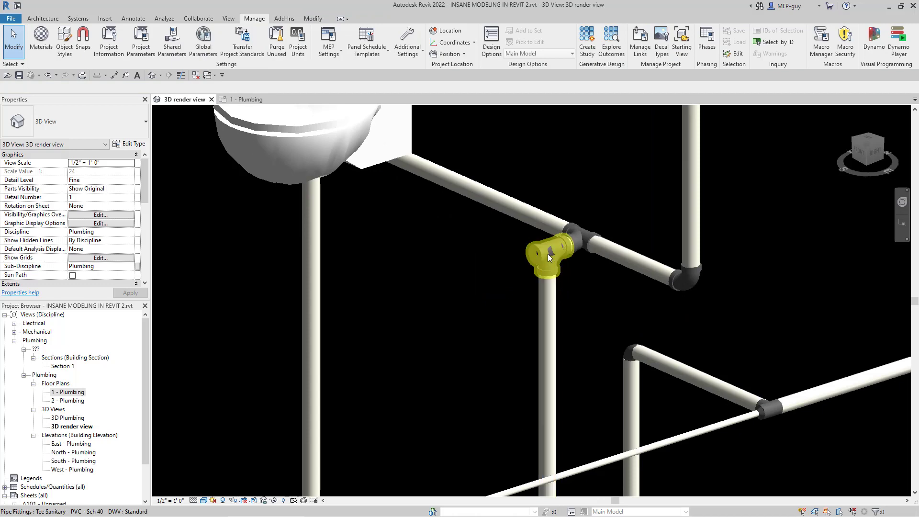
pyautogui.click(524, 269)
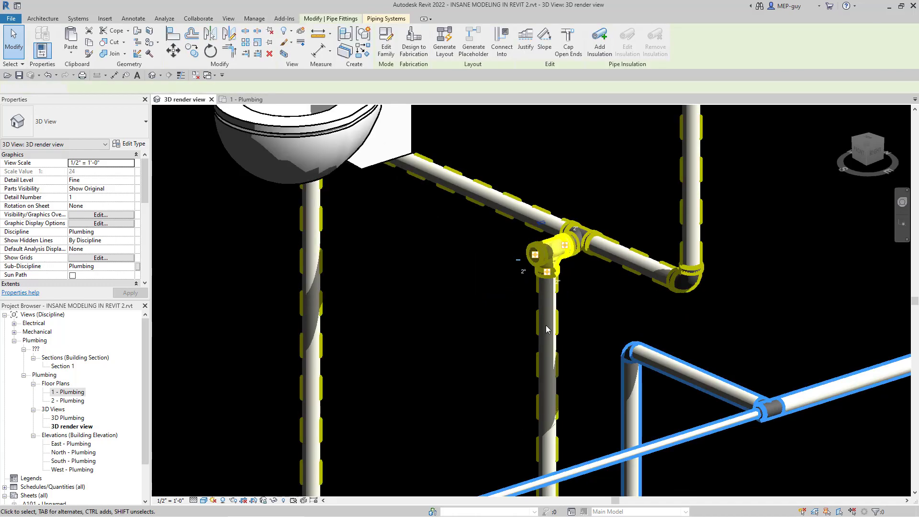
pyautogui.scroll(-3, 571, 295)
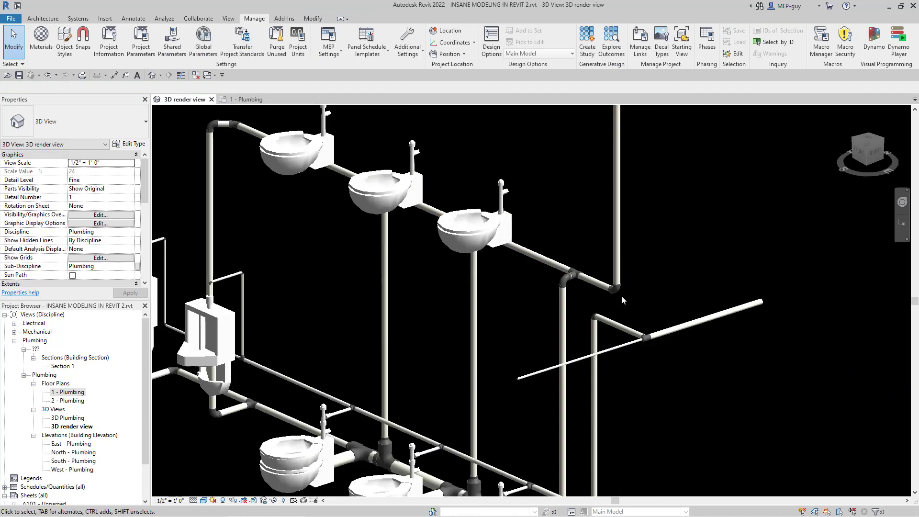
# Step: Delete the elbow joining the horizontal vent branch to the vertical vent pipe
pyautogui.scroll(5, 621, 295)
pyautogui.moveTo(558, 194); pyautogui.dragTo(645, 312)
pyautogui.press('Delete')
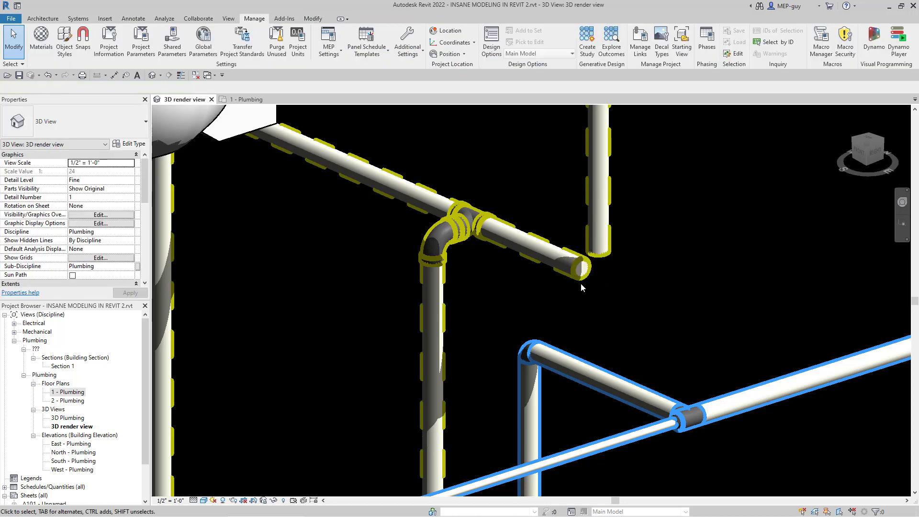
# Step: Delete the fitting at the upper end of the vertical vent pipe
pyautogui.scroll(-8, 582, 283)
pyautogui.scroll(1, 579, 268)
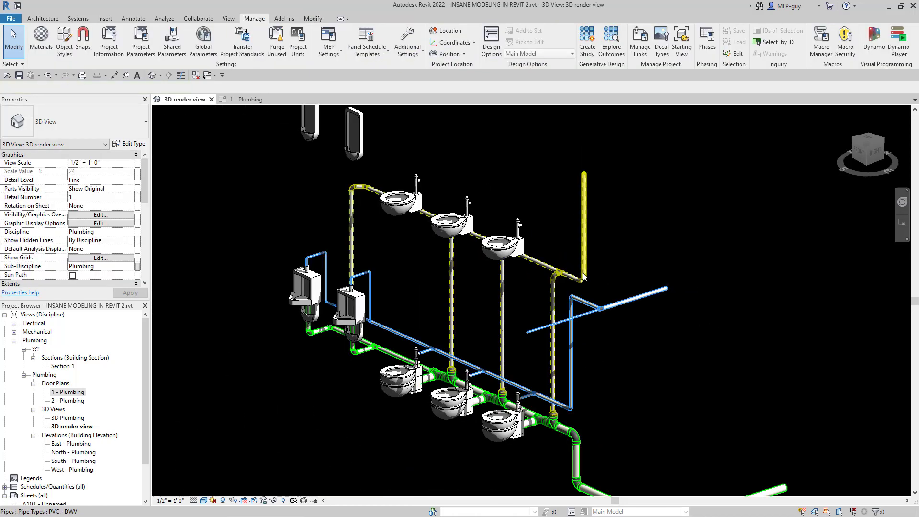
pyautogui.scroll(3, 586, 162)
pyautogui.moveTo(564, 155); pyautogui.dragTo(605, 207)
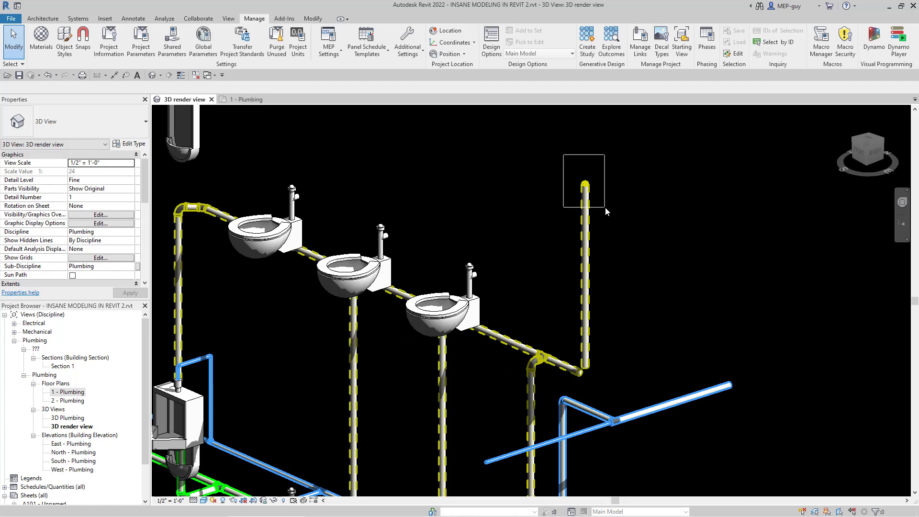
pyautogui.press('Delete')
pyautogui.scroll(-3, 582, 188)
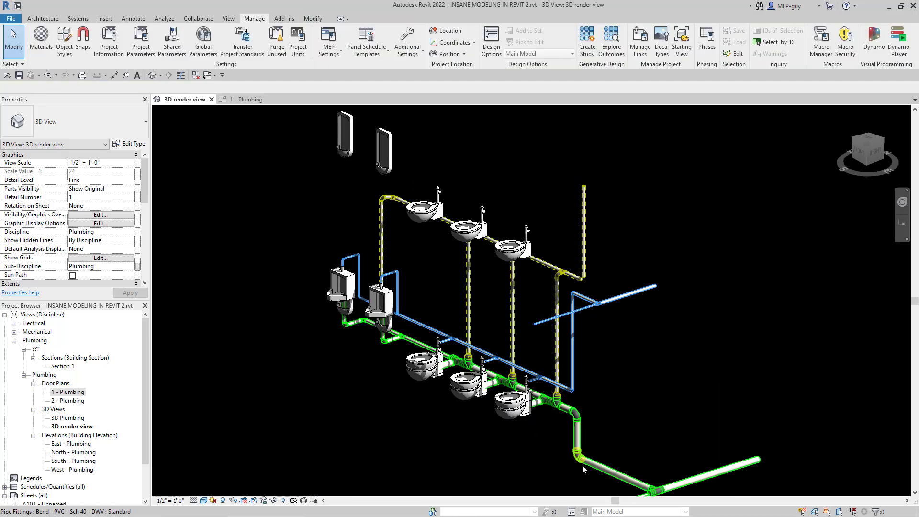
# Step: Delete the bend joining the green sanitary branch to its vertical drop beyond the last toilet
pyautogui.scroll(4, 574, 448)
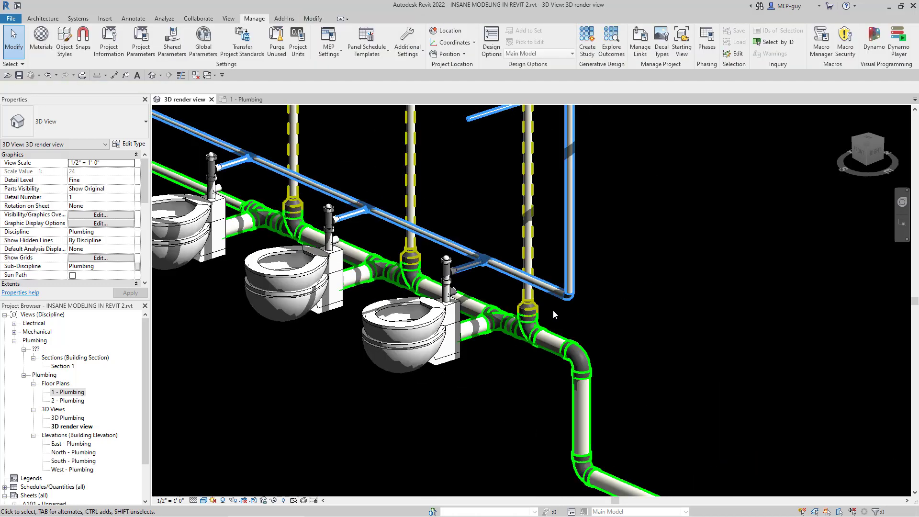
pyautogui.moveTo(553, 309); pyautogui.dragTo(626, 399)
pyautogui.press('Delete')
pyautogui.scroll(-2, 625, 399)
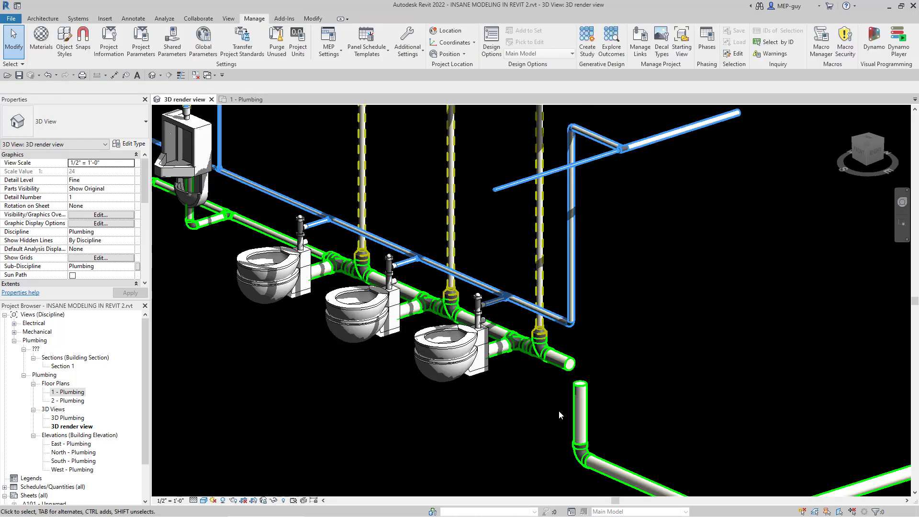
pyautogui.scroll(-2, 559, 410)
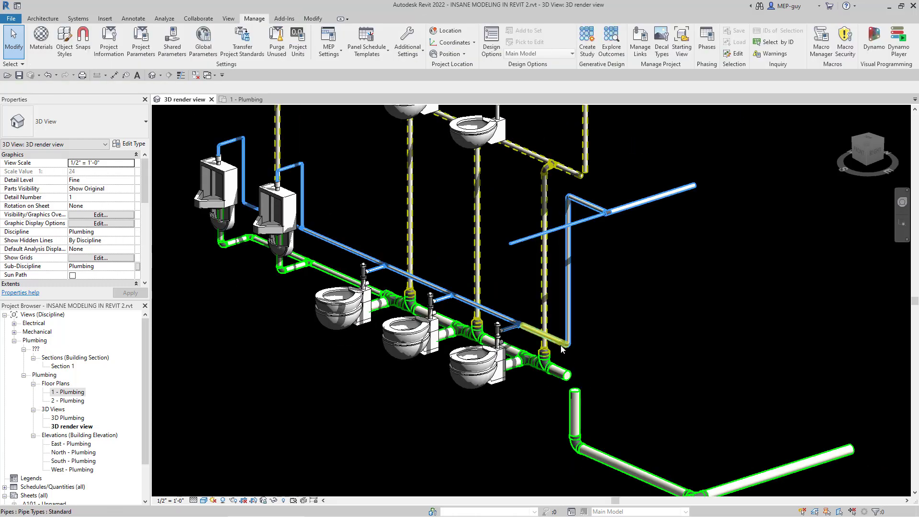
# Step: Delete the elbows at the lower and upper ends of the vertical blue cold-water pipe
pyautogui.scroll(4, 561, 348)
pyautogui.moveTo(553, 301); pyautogui.dragTo(622, 385)
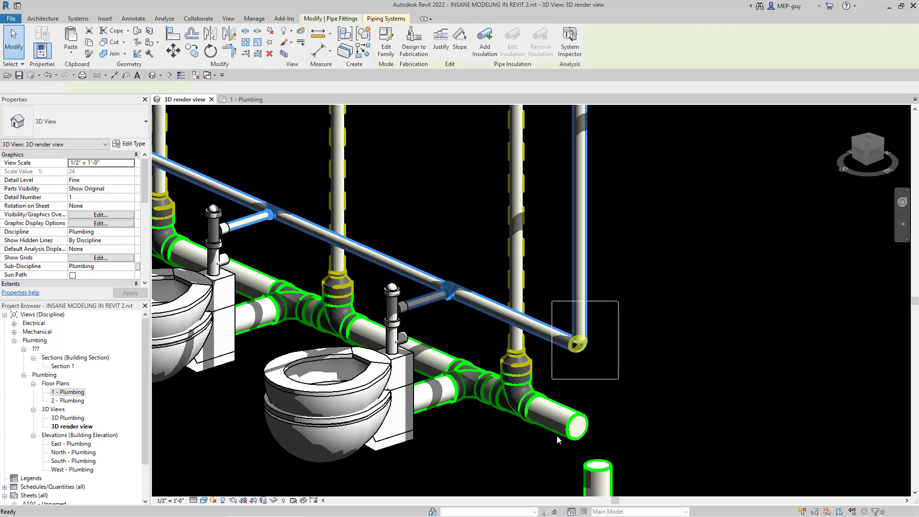
pyautogui.press('Delete')
pyautogui.scroll(-3, 556, 442)
pyautogui.scroll(3, 561, 262)
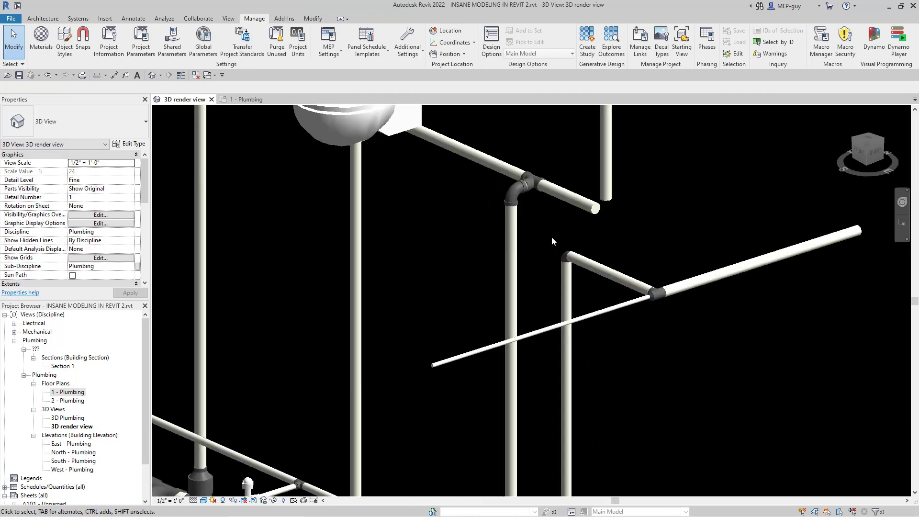
pyautogui.moveTo(552, 235); pyautogui.dragTo(591, 278)
pyautogui.press('Delete')
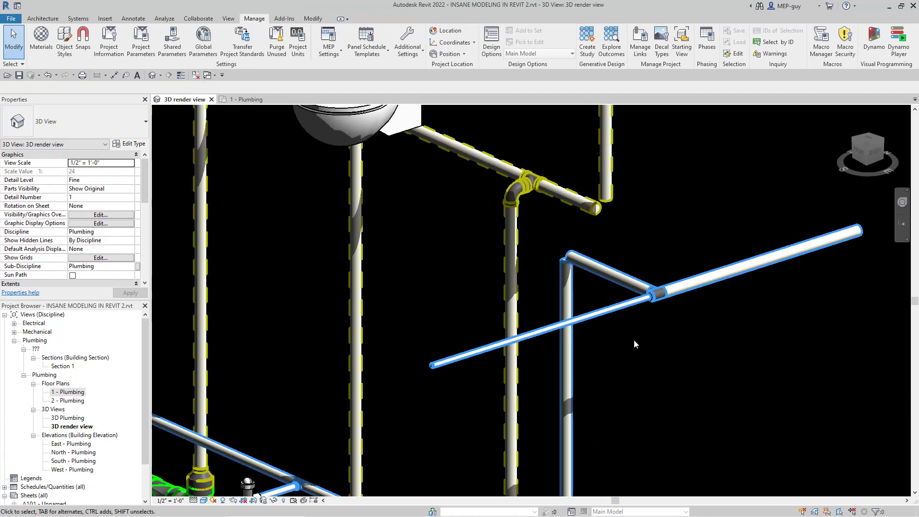
pyautogui.scroll(-5, 634, 340)
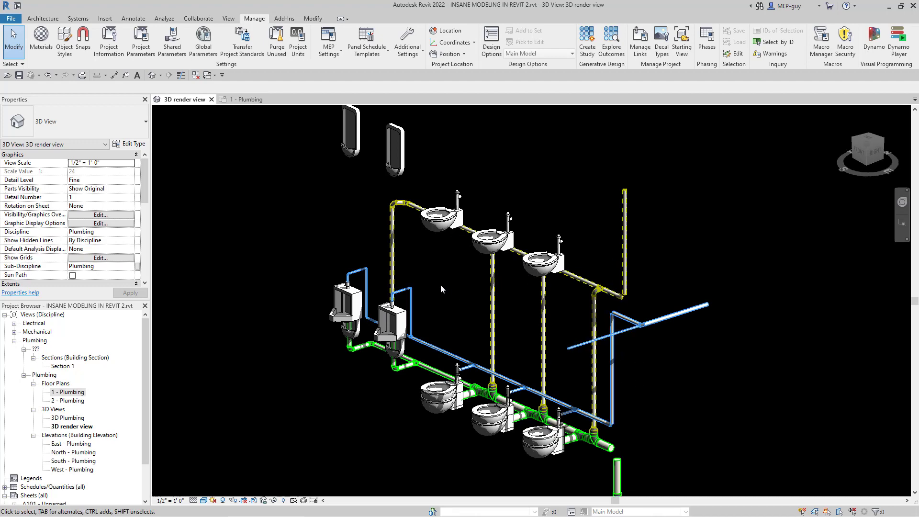
# Step: Set the upper end offset of the short vertical green sanitary pipe beyond the last toilet to 62'
pyautogui.scroll(-4, 425, 280)
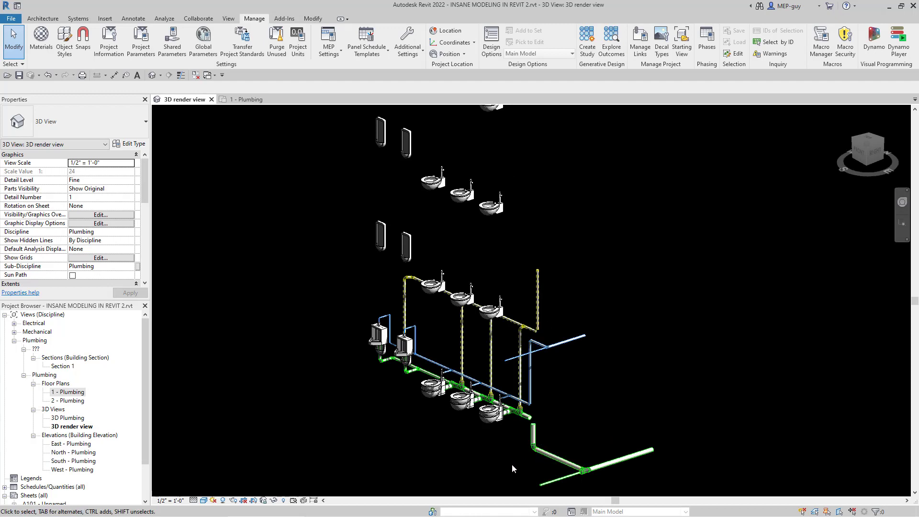
pyautogui.scroll(-2, 330, 400)
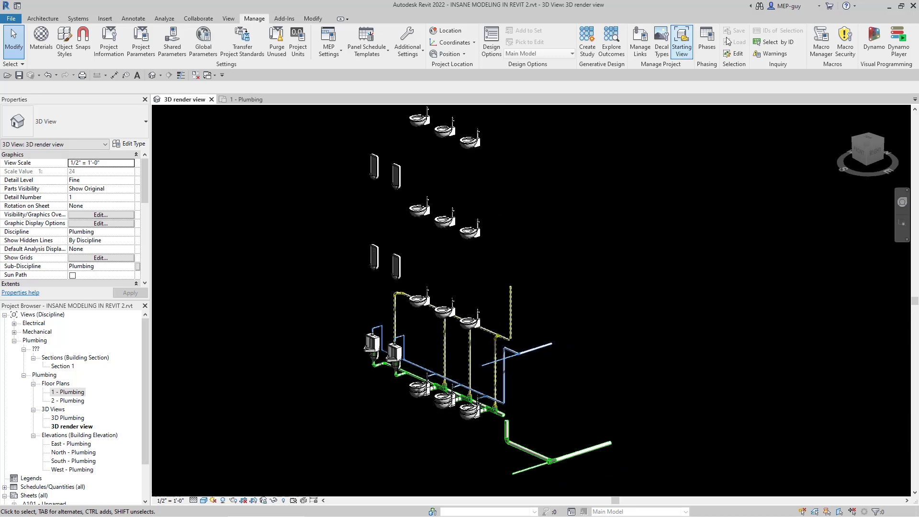
pyautogui.scroll(3, 491, 452)
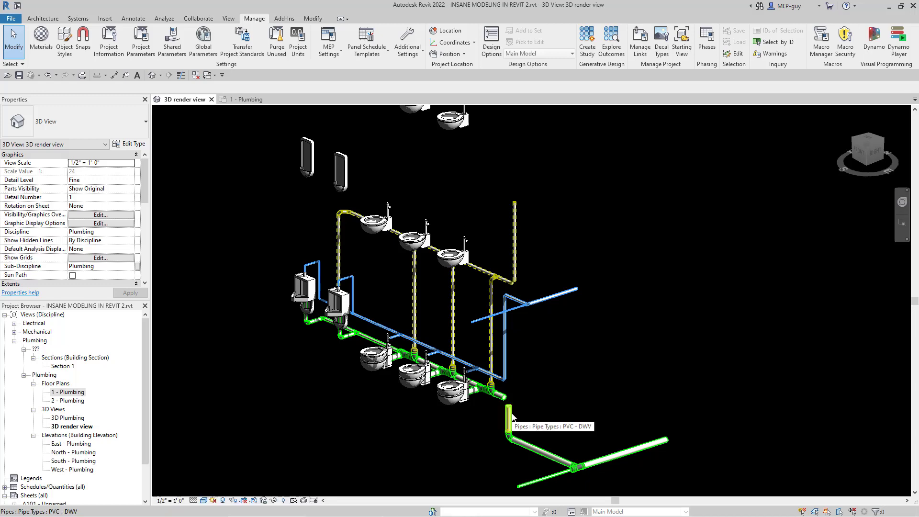
pyautogui.click(510, 417)
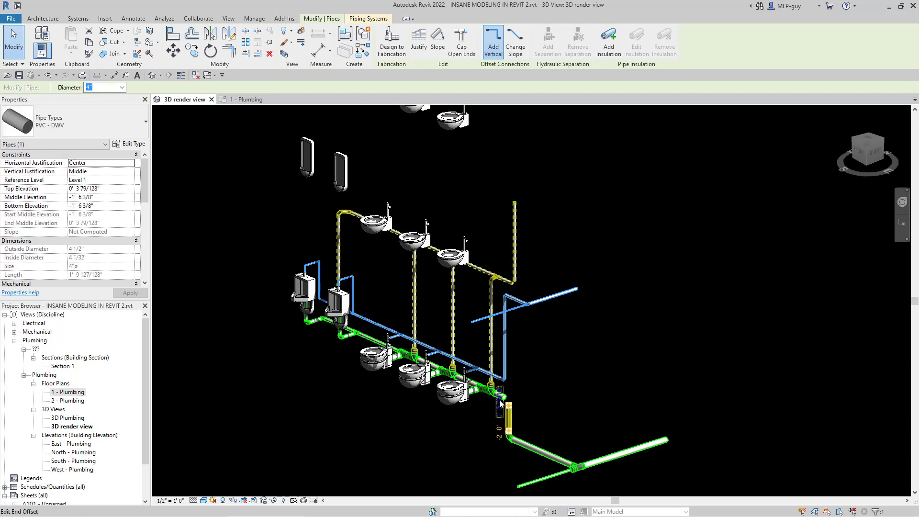
pyautogui.click(500, 402)
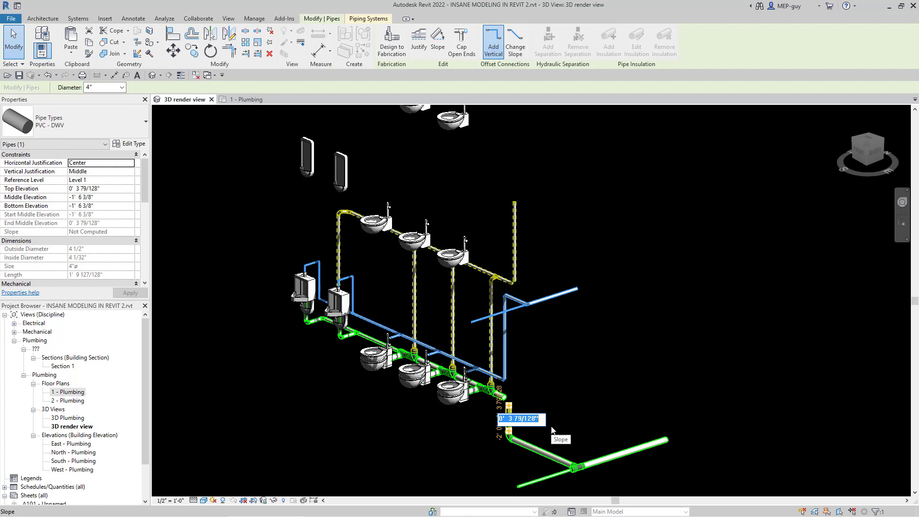
pyautogui.write("62'")
pyautogui.press('Return')
pyautogui.scroll(-5, 516, 445)
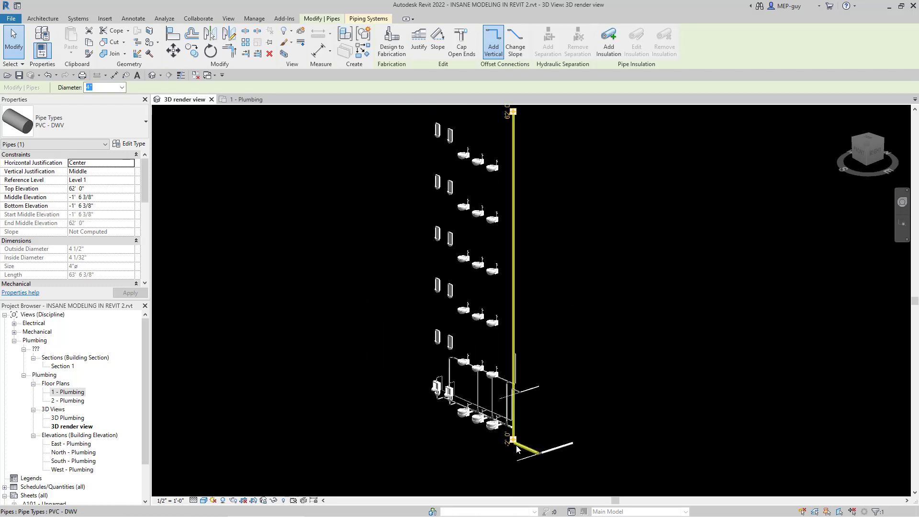
pyautogui.scroll(-2, 516, 445)
pyautogui.scroll(3, 518, 200)
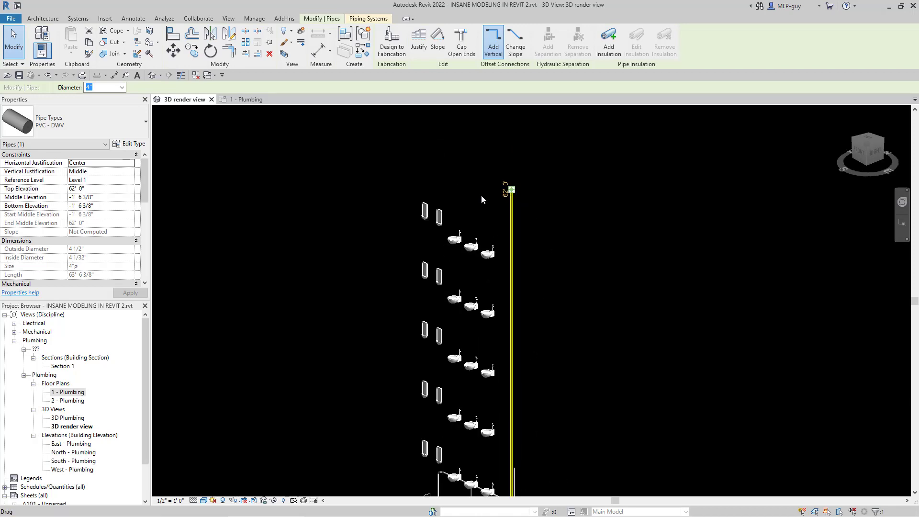
pyautogui.press('Escape')
pyautogui.press('Escape')
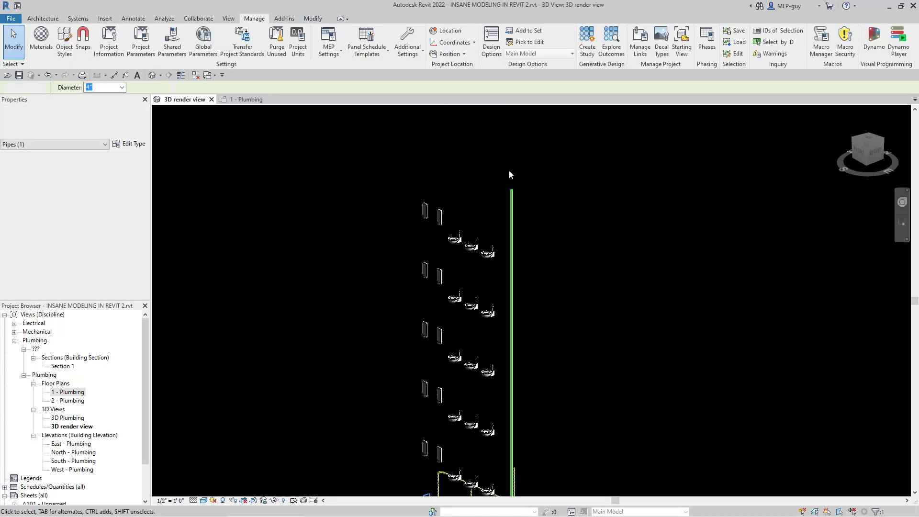
# Step: Undo the sanitary pipe's extension and check which reference levels can be assigned to it
pyautogui.scroll(-3, 509, 175)
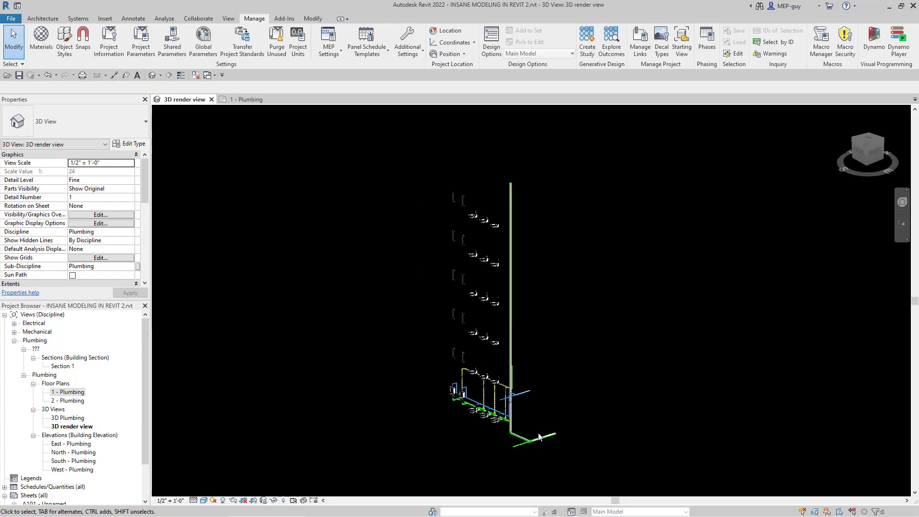
pyautogui.scroll(5, 538, 435)
pyautogui.scroll(2, 511, 432)
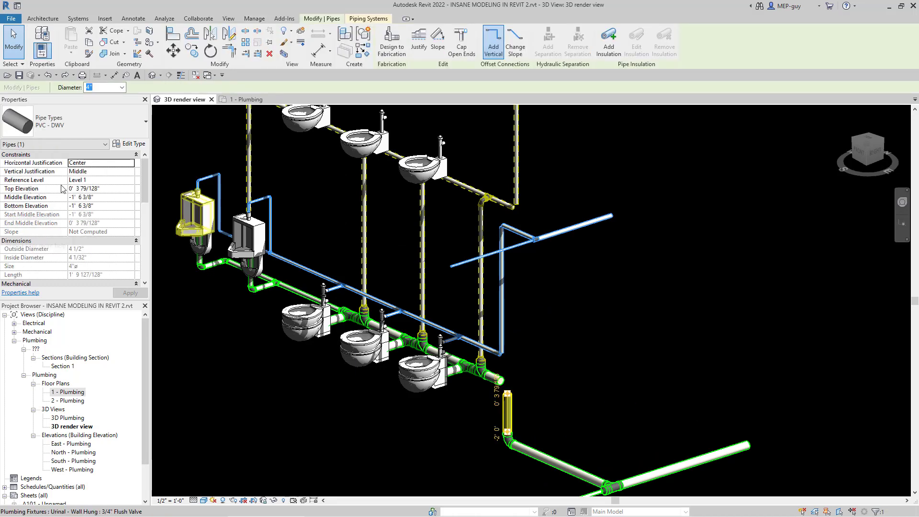
pyautogui.click(121, 180)
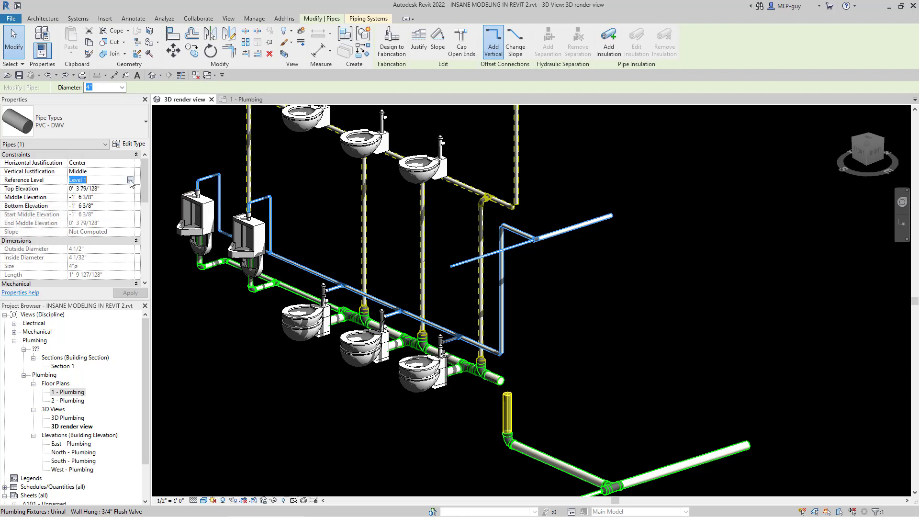
pyautogui.click(130, 181)
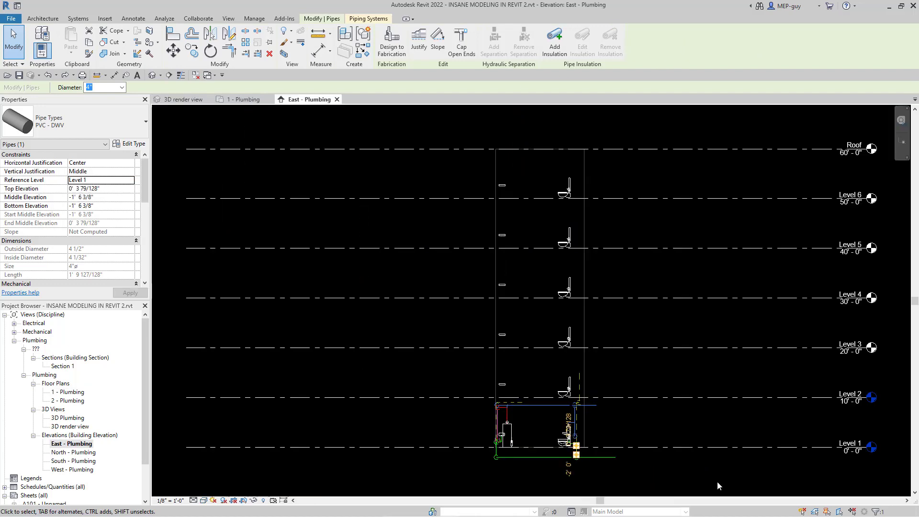
# Step: In the East - Plumbing elevation, copy Level 2 upward onto the linked model's levels at 20', 30', 40', 50' and 60'
pyautogui.click(719, 399)
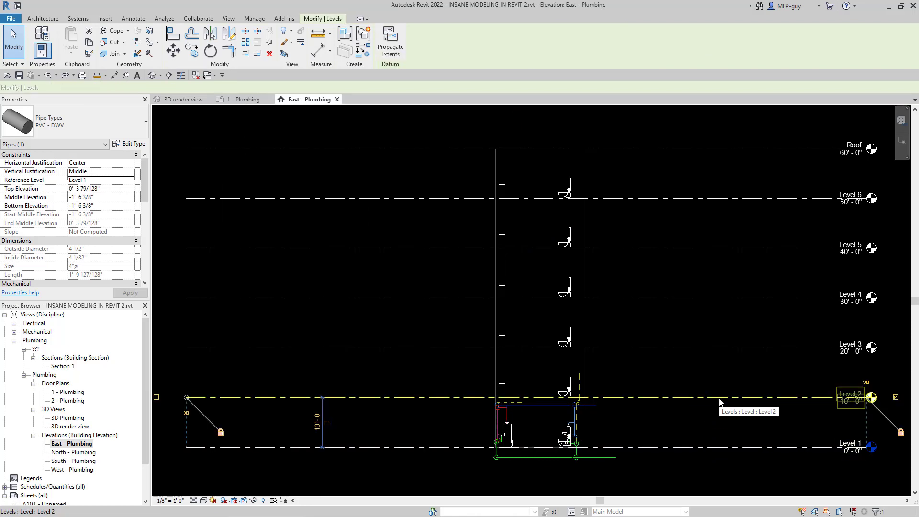
pyautogui.click(198, 54)
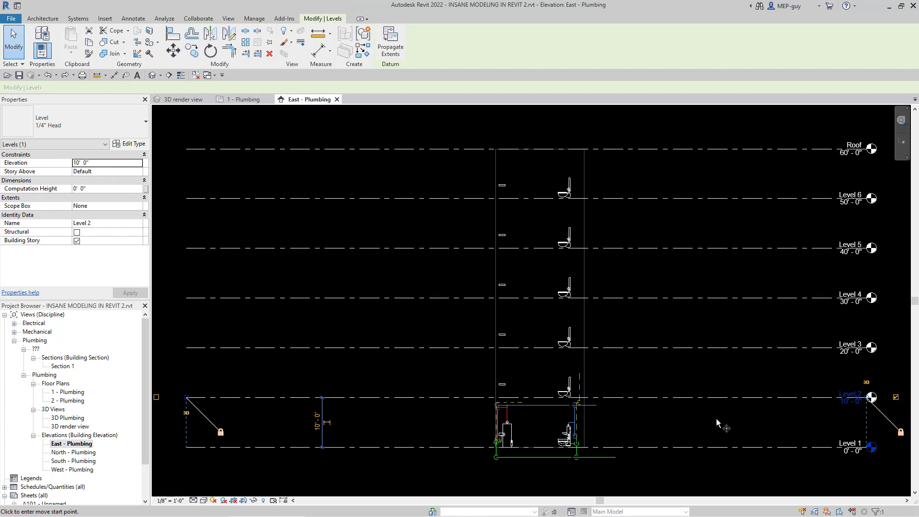
pyautogui.click(691, 396)
pyautogui.click(691, 348)
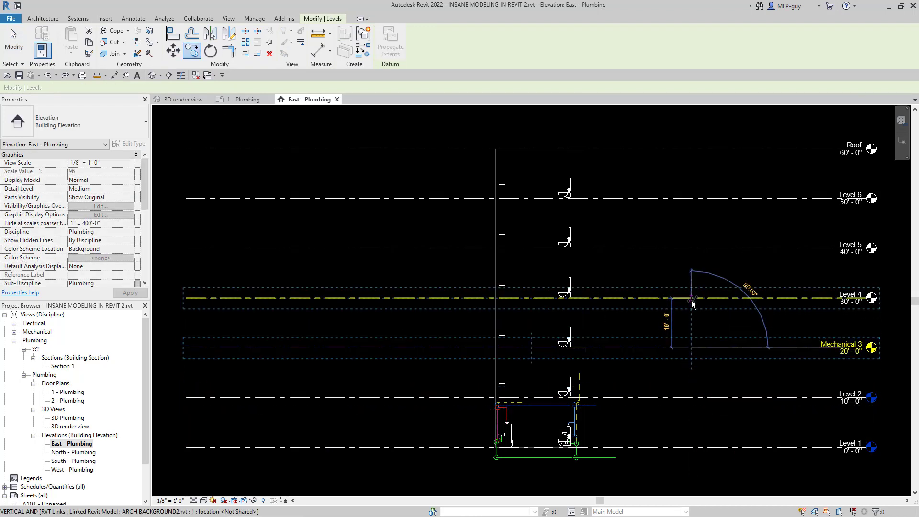
pyautogui.click(691, 298)
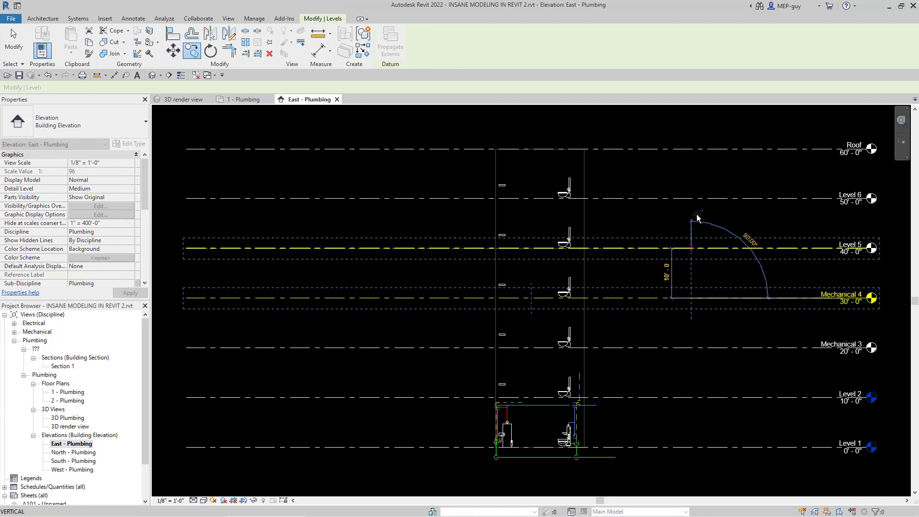
pyautogui.click(692, 248)
pyautogui.click(691, 198)
pyautogui.click(691, 148)
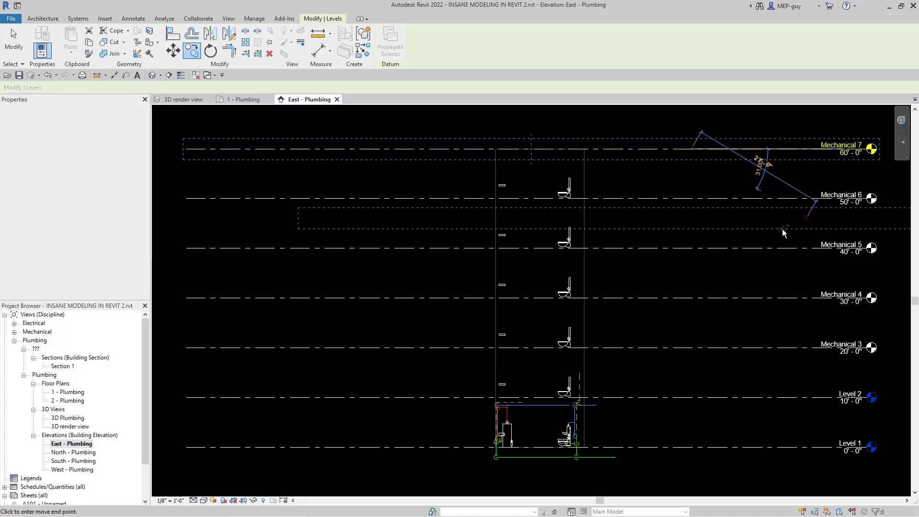
pyautogui.press('Escape')
# Step: Rename the topmost copied level, at 60', as Roof
pyautogui.scroll(2, 861, 127)
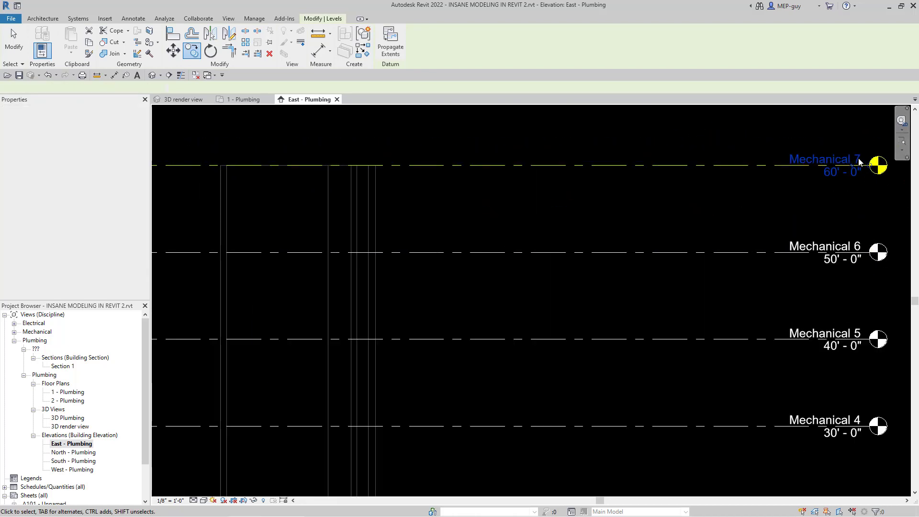
pyautogui.scroll(2, 841, 180)
pyautogui.click(841, 181)
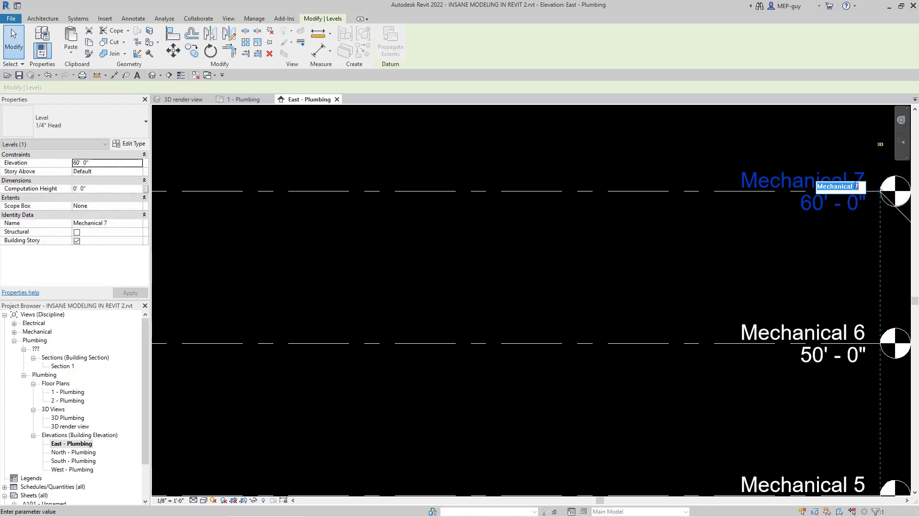
pyautogui.write('Roof')
pyautogui.press('Return')
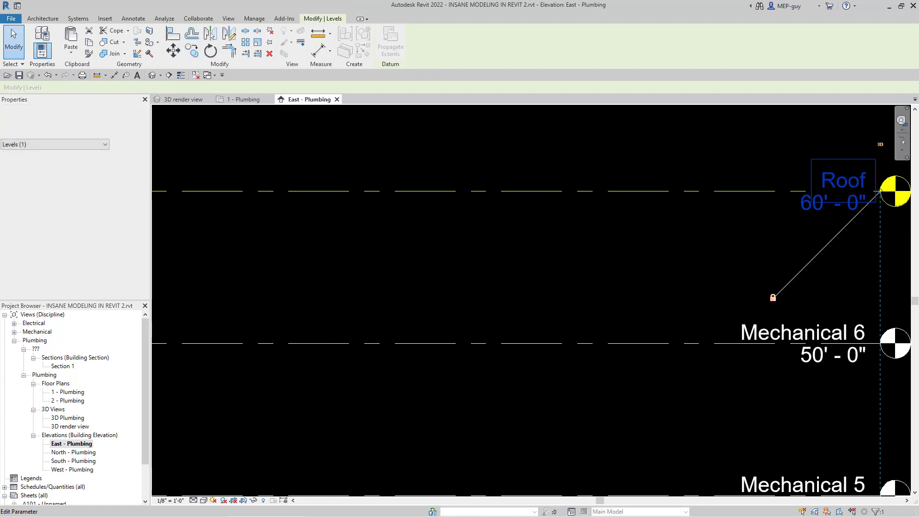
pyautogui.click(715, 183)
pyautogui.scroll(-5, 716, 182)
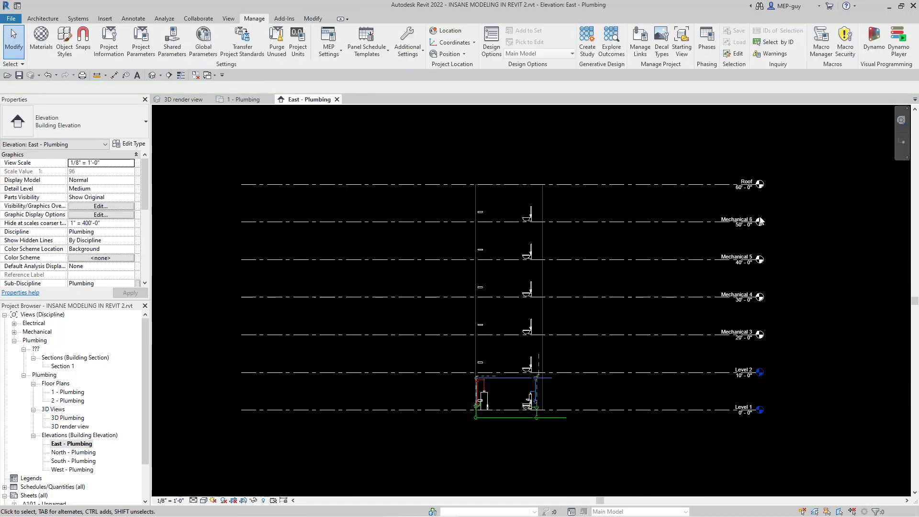
pyautogui.scroll(1, 760, 221)
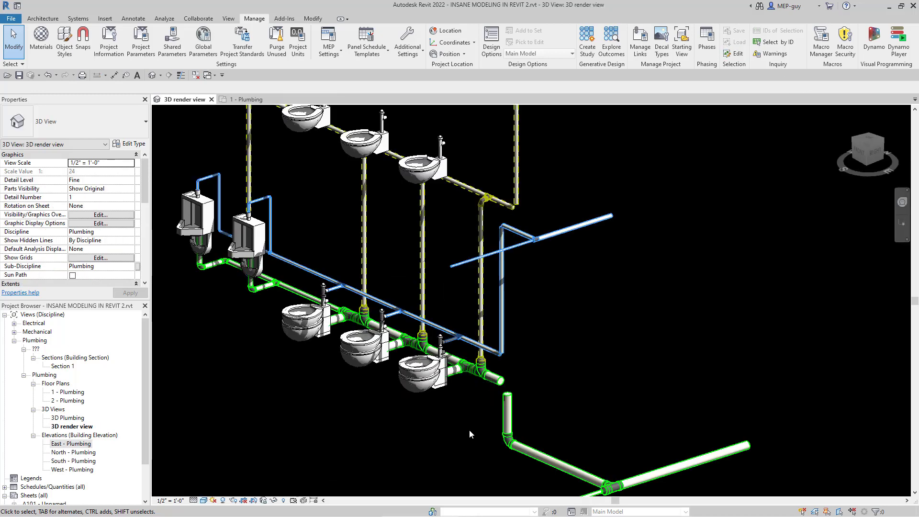
# Step: Return to the 3D render view and set the short vertical sanitary pipe's reference level to Roof
pyautogui.scroll(-2, 467, 430)
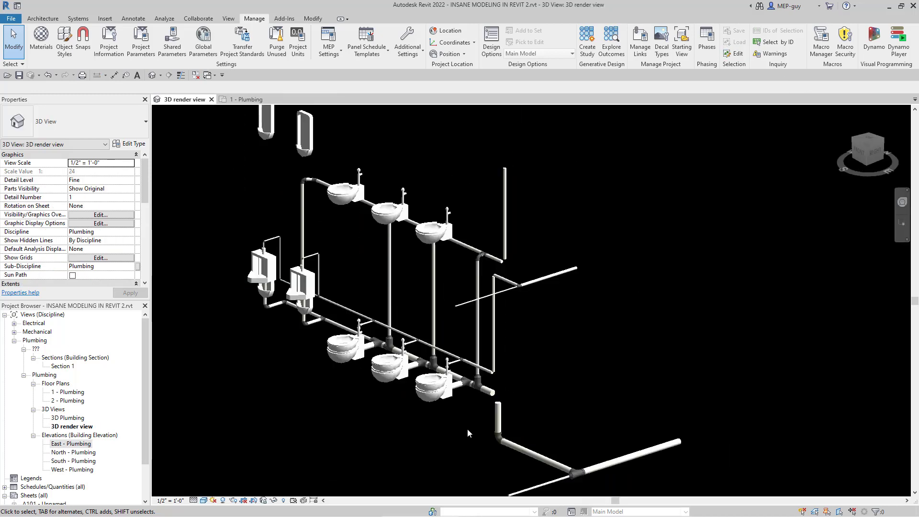
pyautogui.scroll(3, 470, 417)
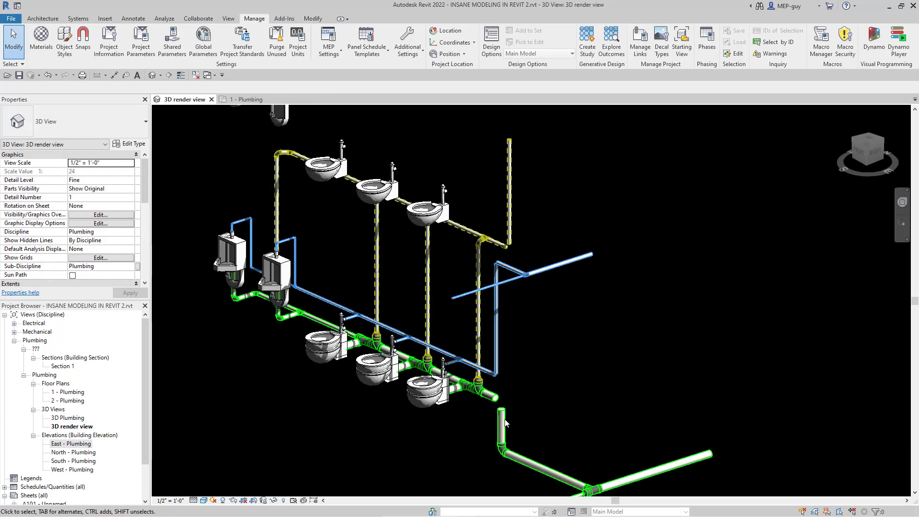
pyautogui.click(509, 419)
pyautogui.click(103, 180)
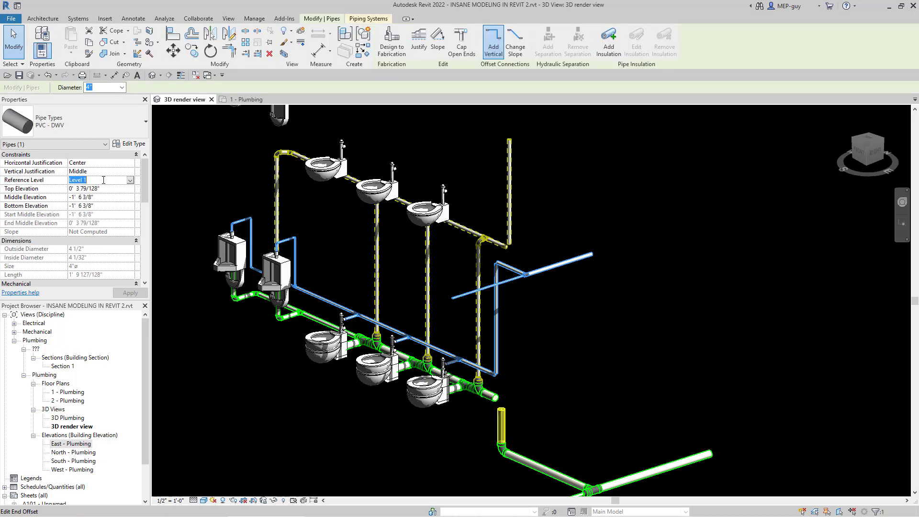
pyautogui.click(129, 181)
pyautogui.moveTo(129, 206); pyautogui.dragTo(129, 218)
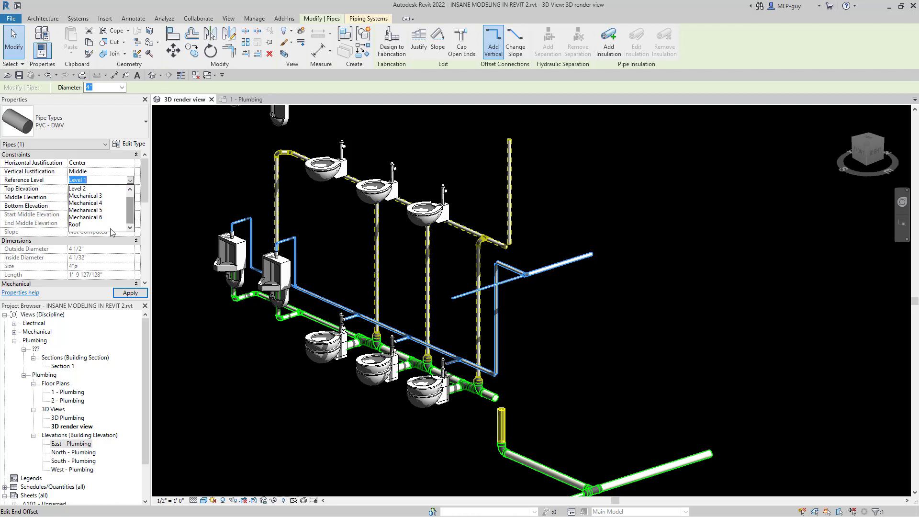
pyautogui.click(76, 225)
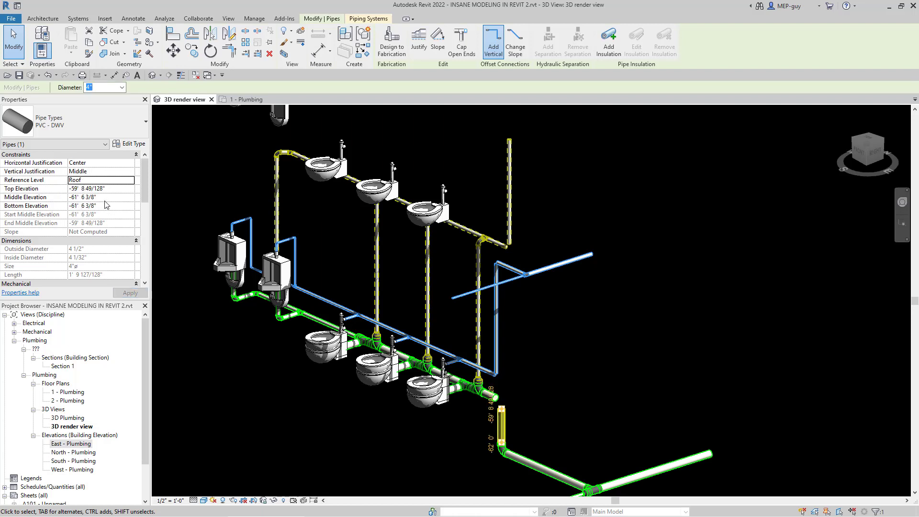
# Step: Set the vertical sanitary pipe's middle elevation to 2' and apply it
pyautogui.click(96, 197)
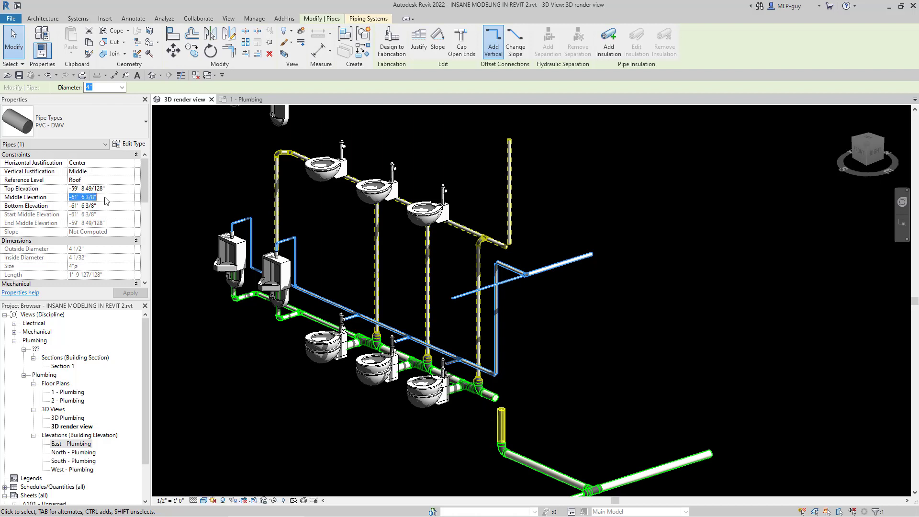
pyautogui.write('2')
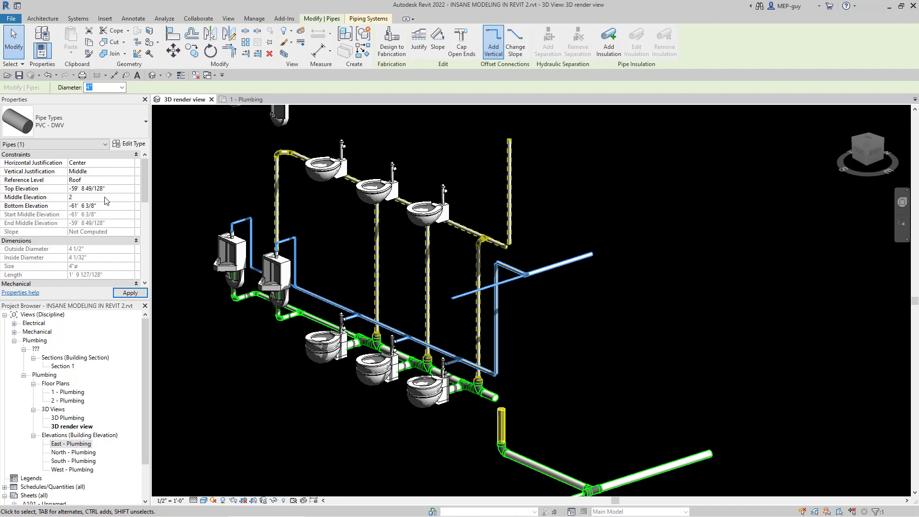
pyautogui.click(130, 292)
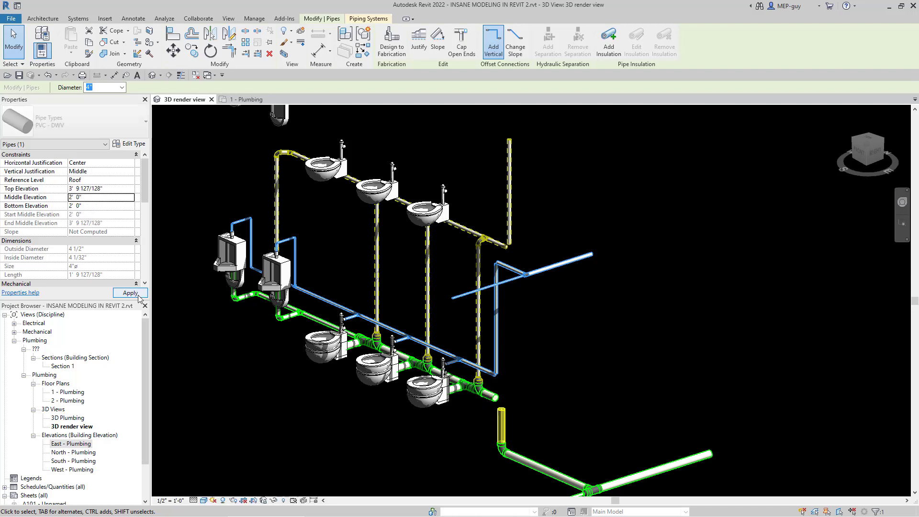
pyautogui.scroll(-2, 516, 465)
pyautogui.scroll(-4, 516, 465)
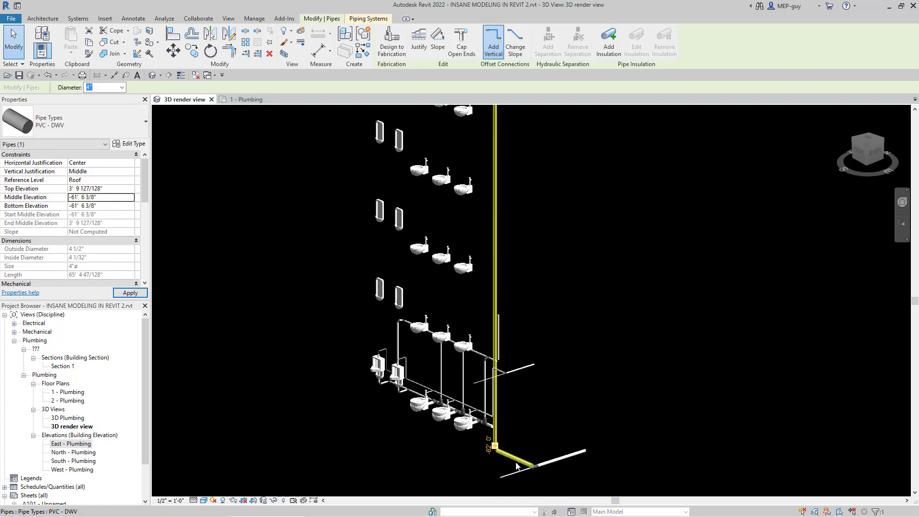
# Step: Set the short vertical vent pipe's reference level to Mechanical 6 and its middle elevation to 9'
pyautogui.click(524, 163)
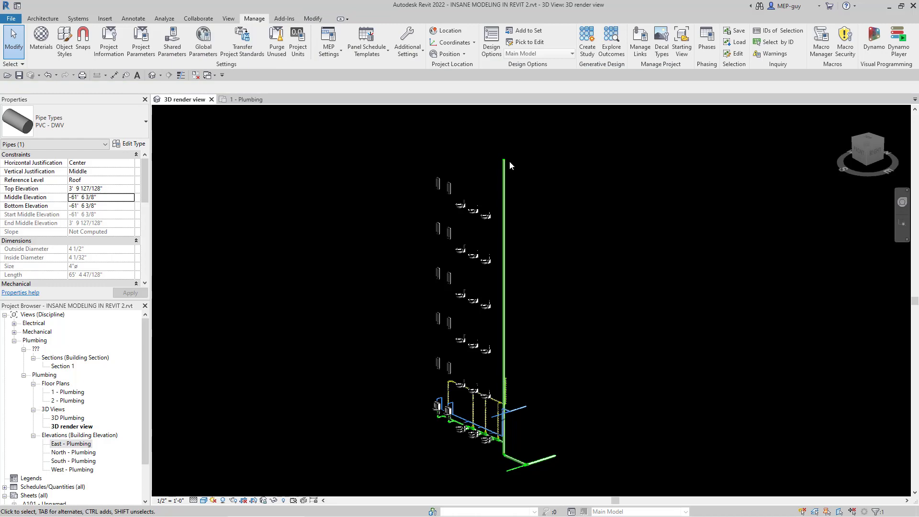
pyautogui.scroll(1, 505, 473)
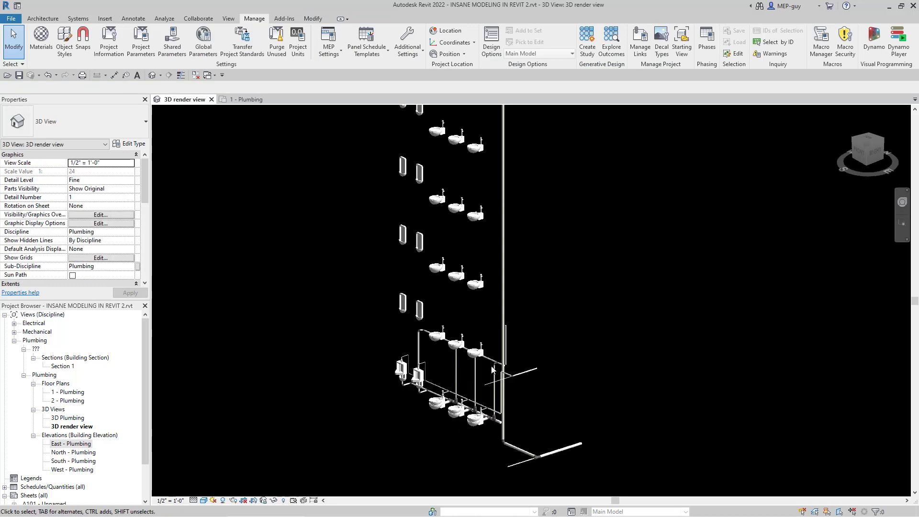
pyautogui.scroll(5, 498, 376)
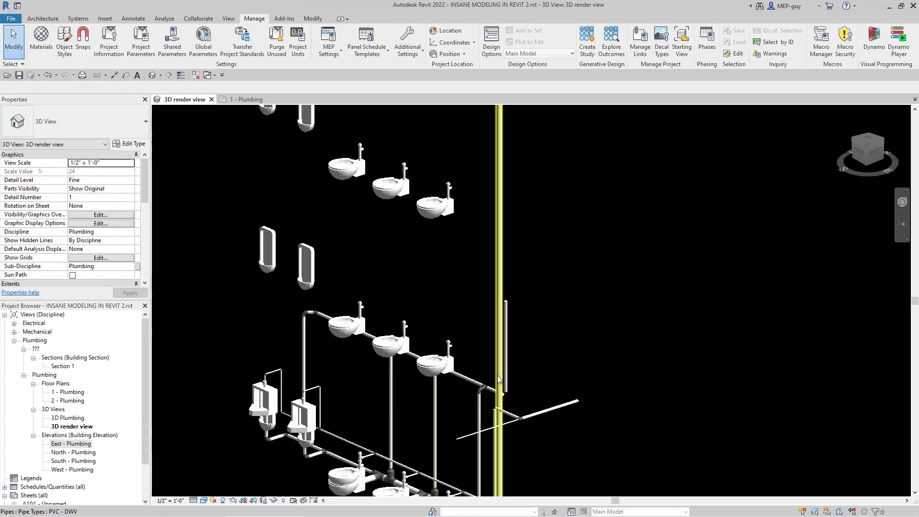
pyautogui.click(508, 313)
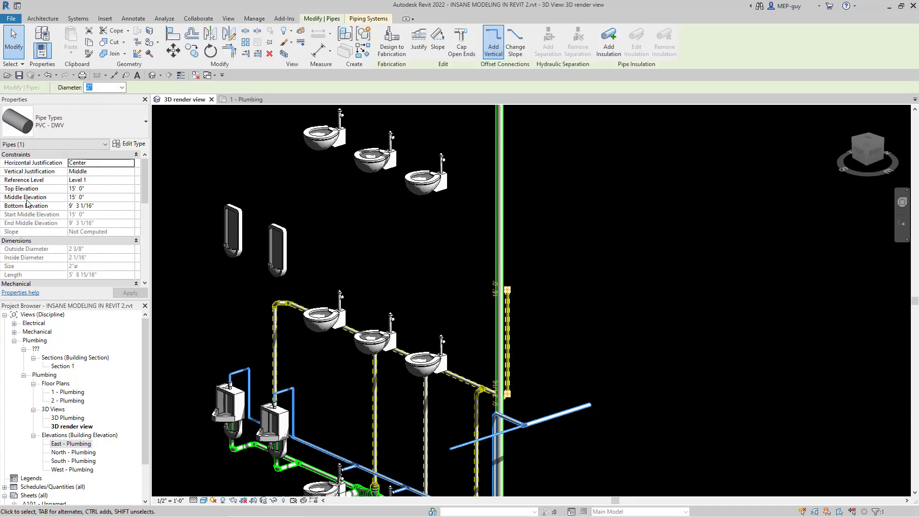
pyautogui.click(91, 197)
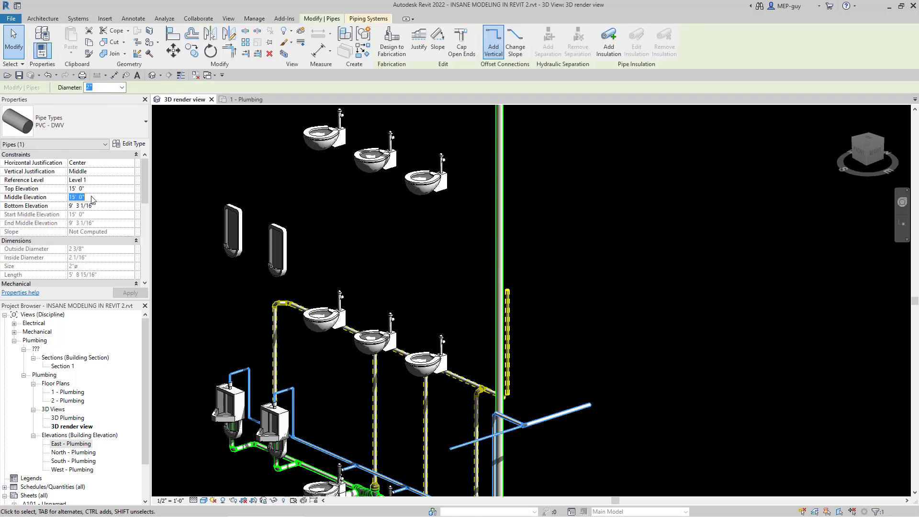
pyautogui.click(110, 178)
pyautogui.click(130, 181)
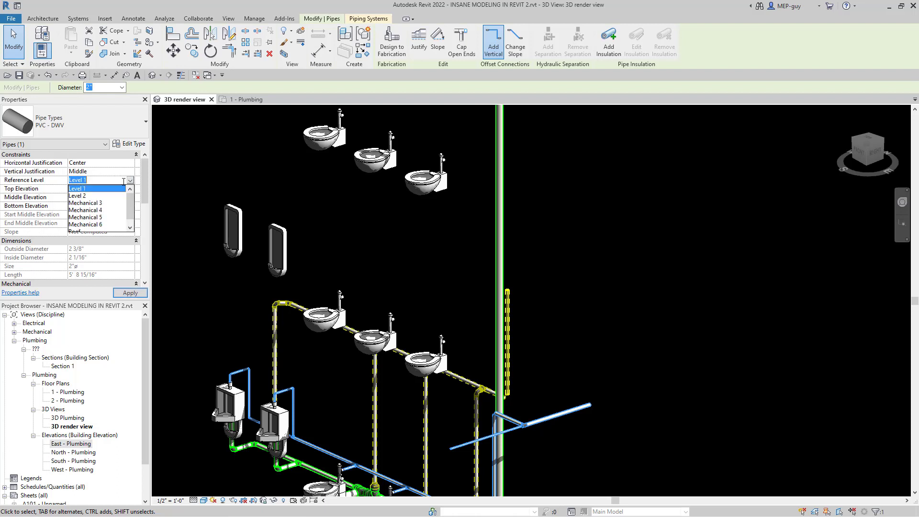
pyautogui.click(97, 224)
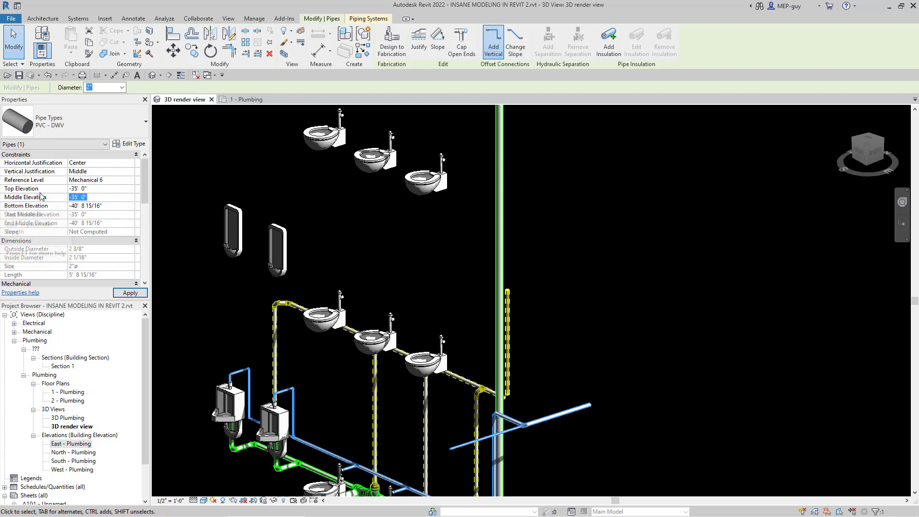
pyautogui.write('9')
pyautogui.press('Return')
pyautogui.click(467, 332)
pyautogui.scroll(-6, 502, 343)
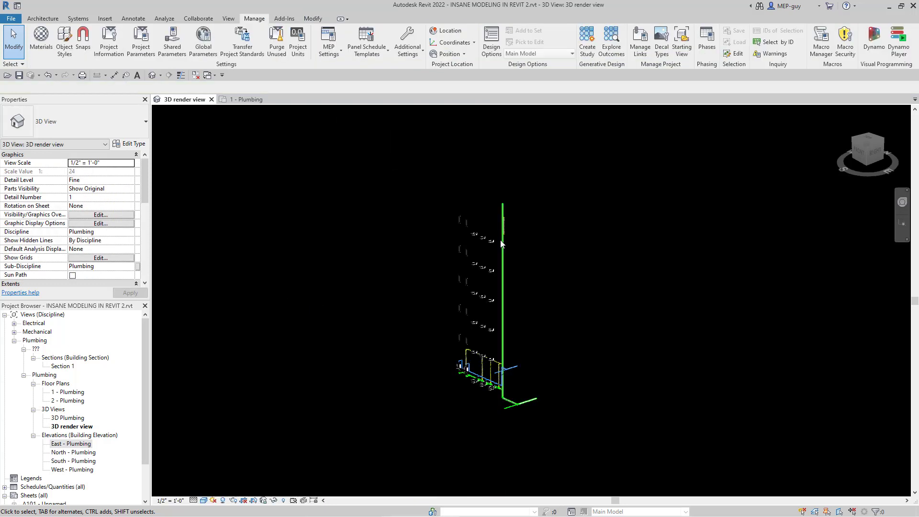
pyautogui.scroll(6, 507, 209)
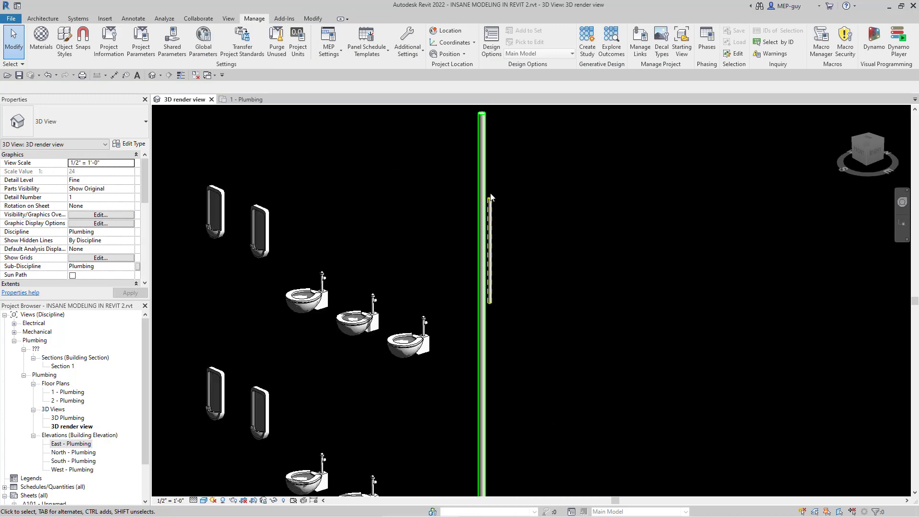
pyautogui.click(522, 285)
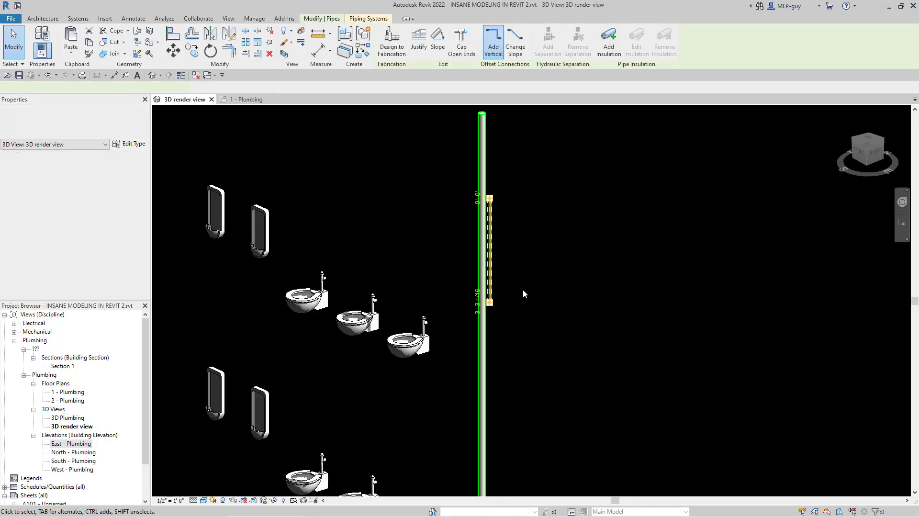
pyautogui.click(478, 302)
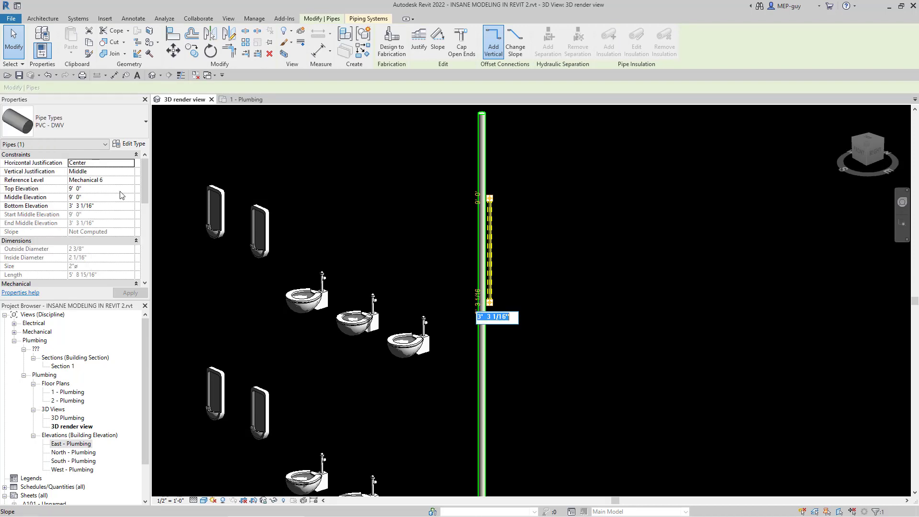
pyautogui.press('Escape')
pyautogui.press('Escape')
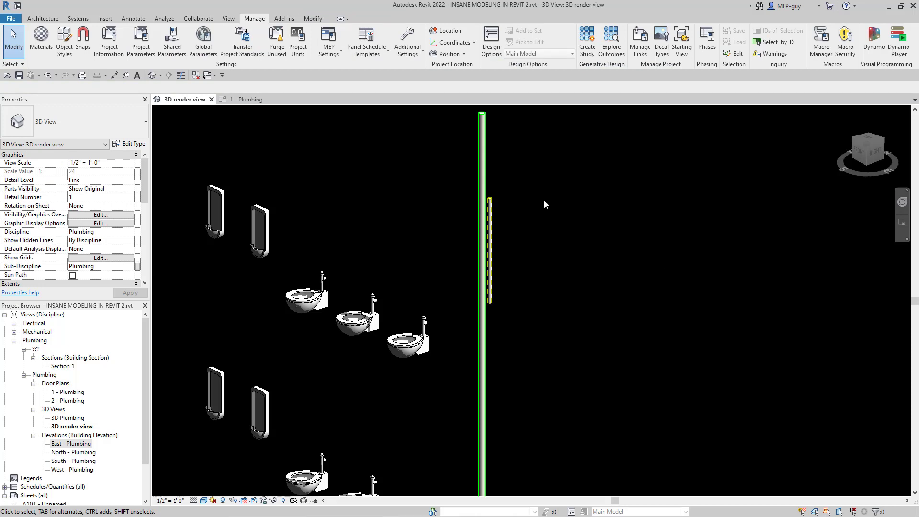
# Step: Align the lower end of the vertical vent pipe with the first-floor horizontal vent branch, extending the riser down to it
pyautogui.scroll(-5, 515, 182)
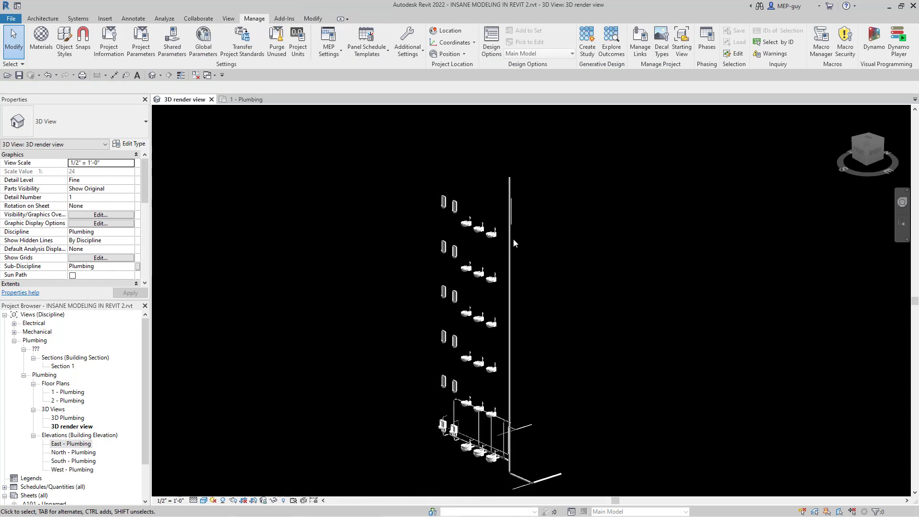
pyautogui.scroll(5, 508, 478)
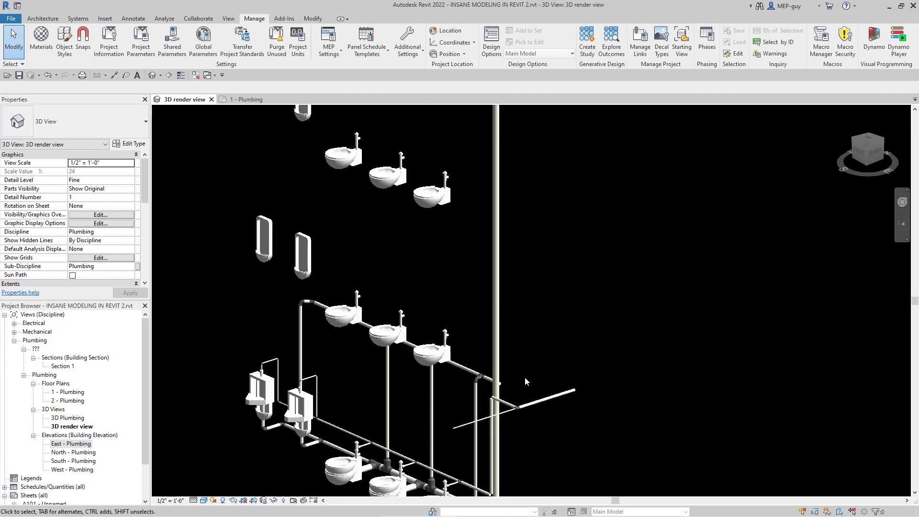
pyautogui.click(313, 18)
pyautogui.click(175, 36)
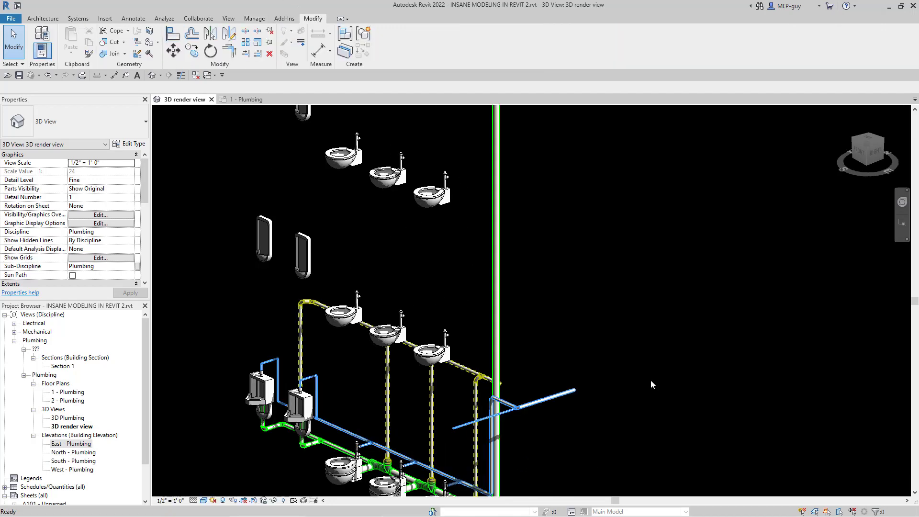
pyautogui.scroll(3, 519, 401)
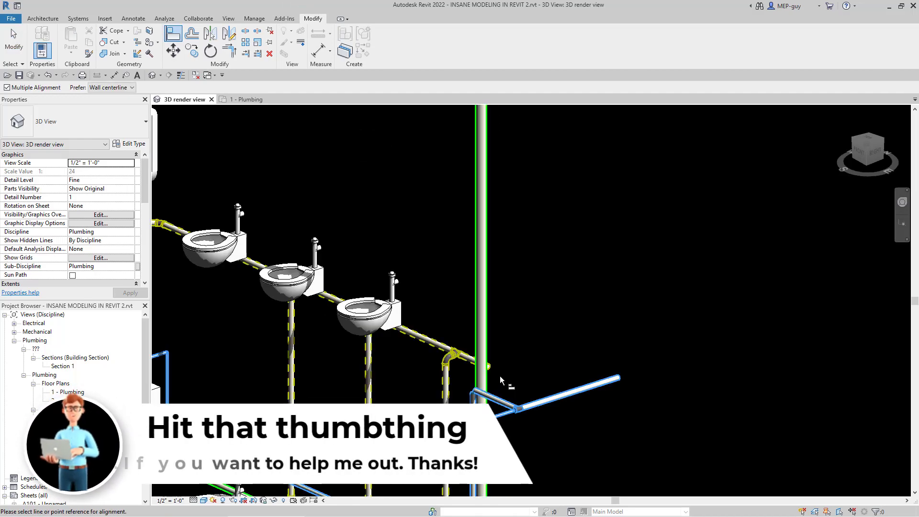
pyautogui.scroll(3, 493, 373)
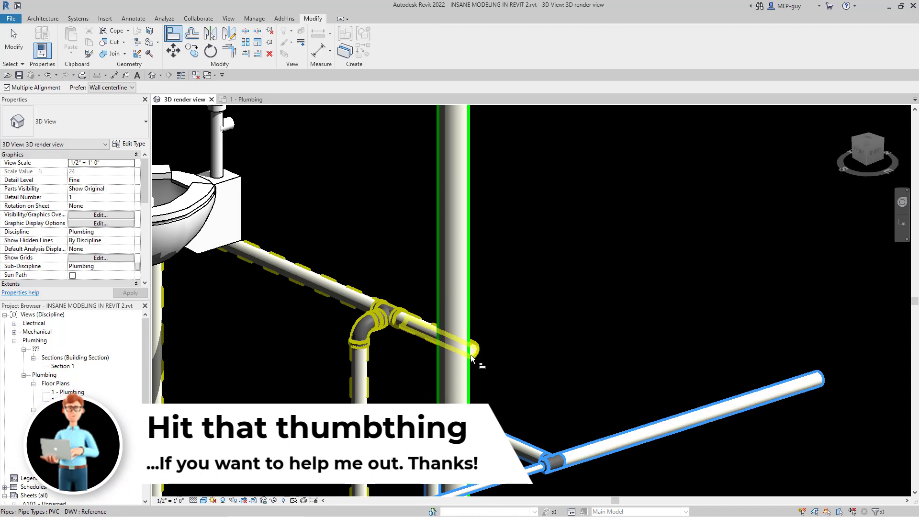
pyautogui.click(427, 324)
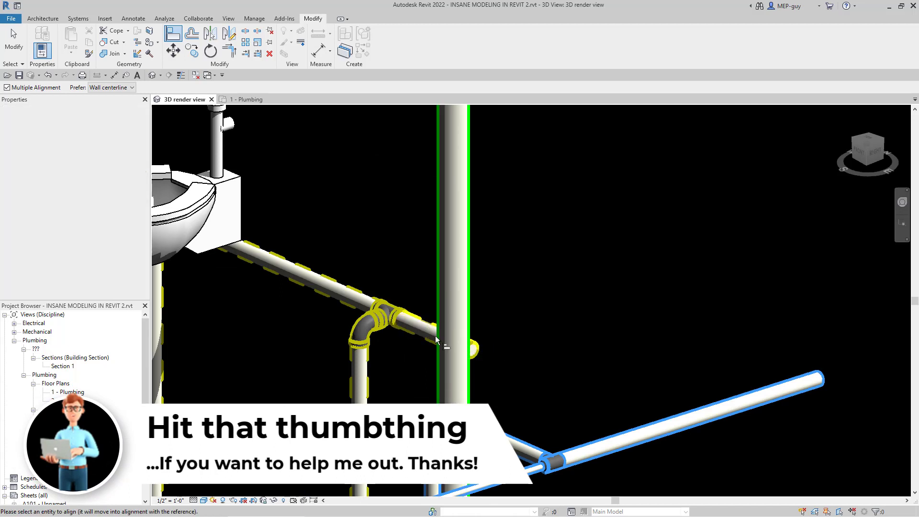
pyautogui.scroll(-10, 519, 148)
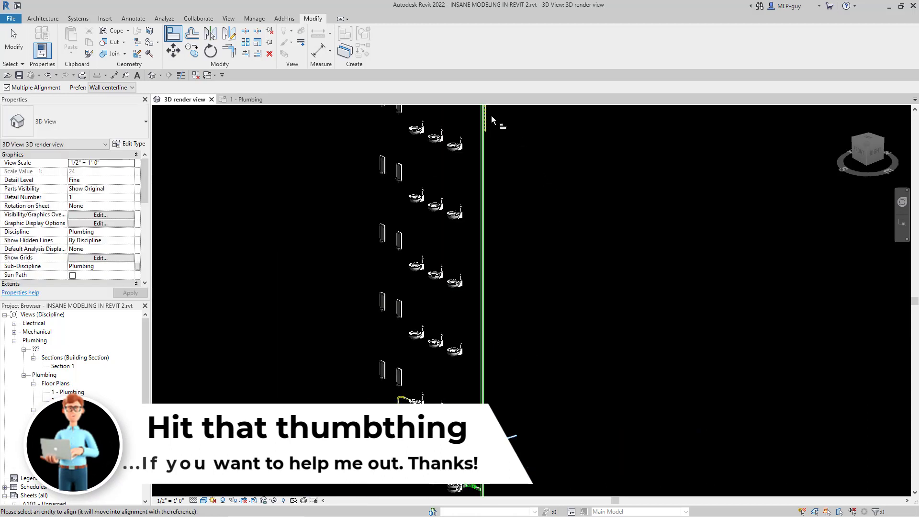
pyautogui.scroll(7, 491, 115)
pyautogui.click(440, 168)
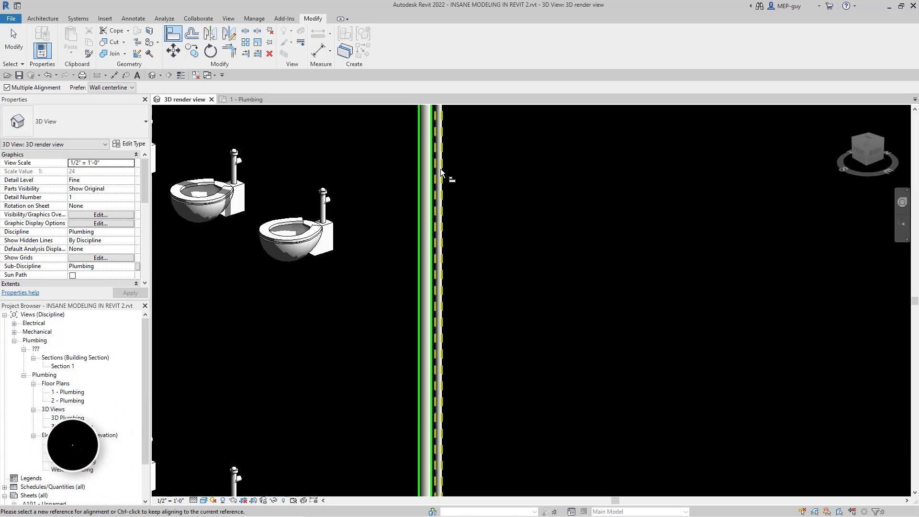
pyautogui.scroll(-8, 493, 240)
pyautogui.press('Escape')
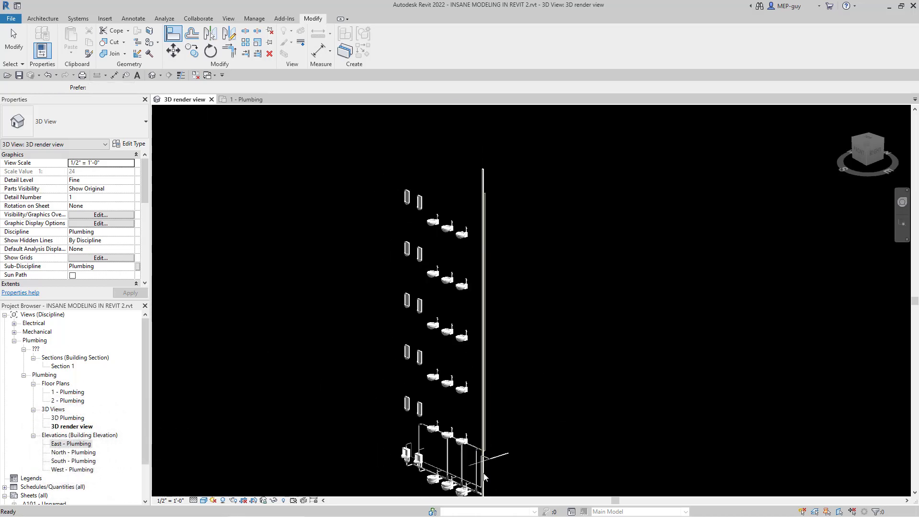
pyautogui.scroll(5, 496, 463)
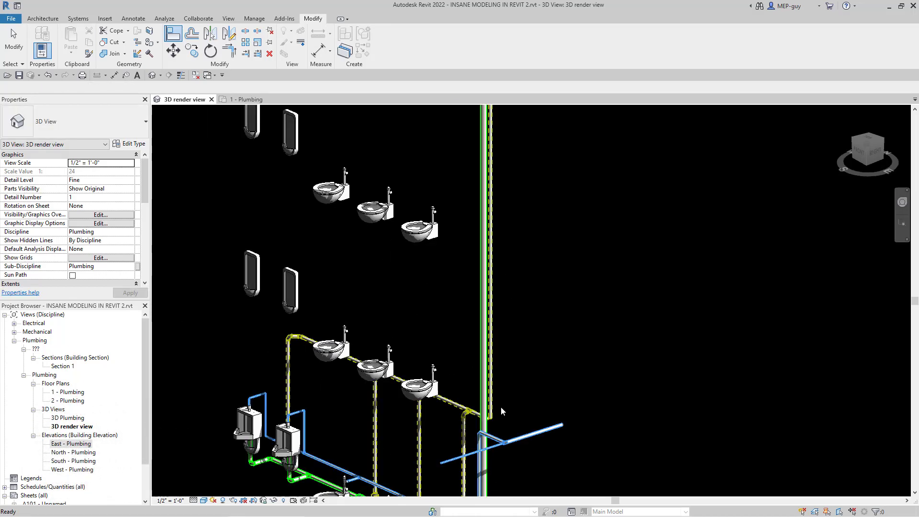
pyautogui.press('Escape')
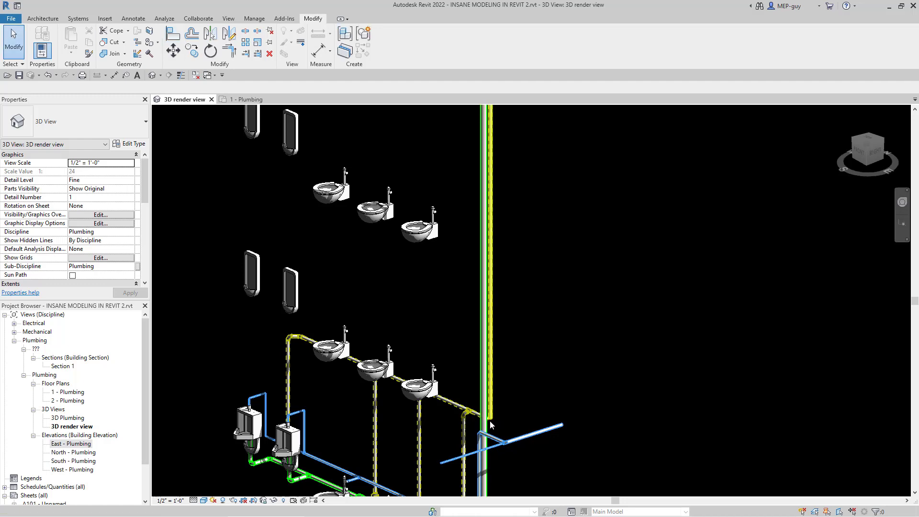
# Step: Stretch the upper end of the 2" vertical water pipe upward beside the sanitary riser, making it about 50' long
pyautogui.scroll(-2, 492, 405)
pyautogui.scroll(-4, 492, 404)
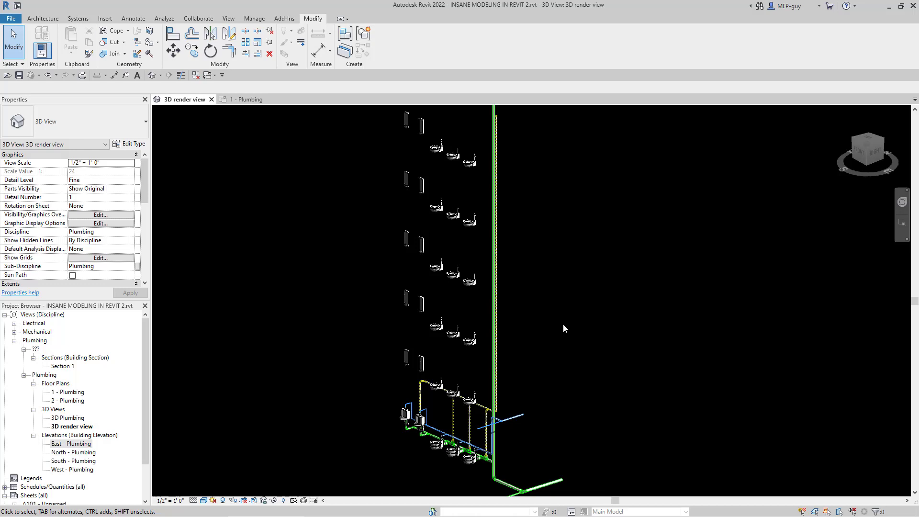
pyautogui.scroll(-2, 509, 359)
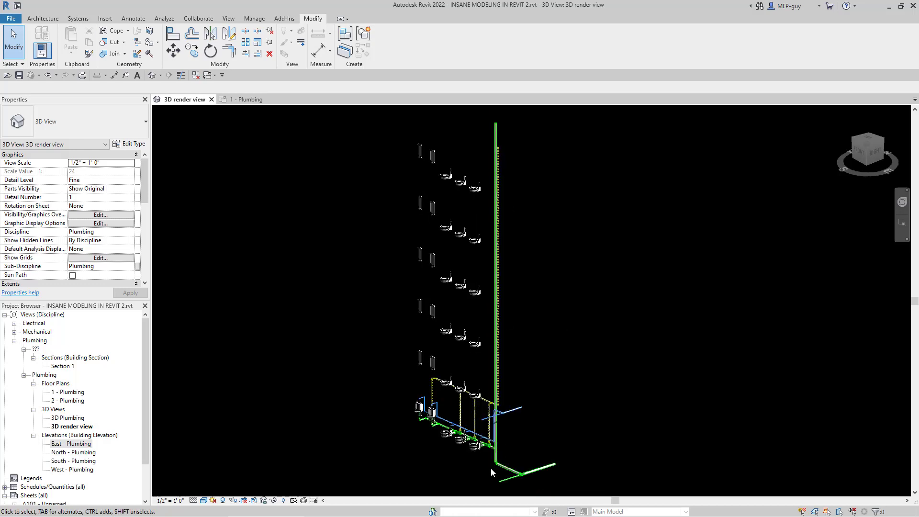
pyautogui.scroll(3, 492, 469)
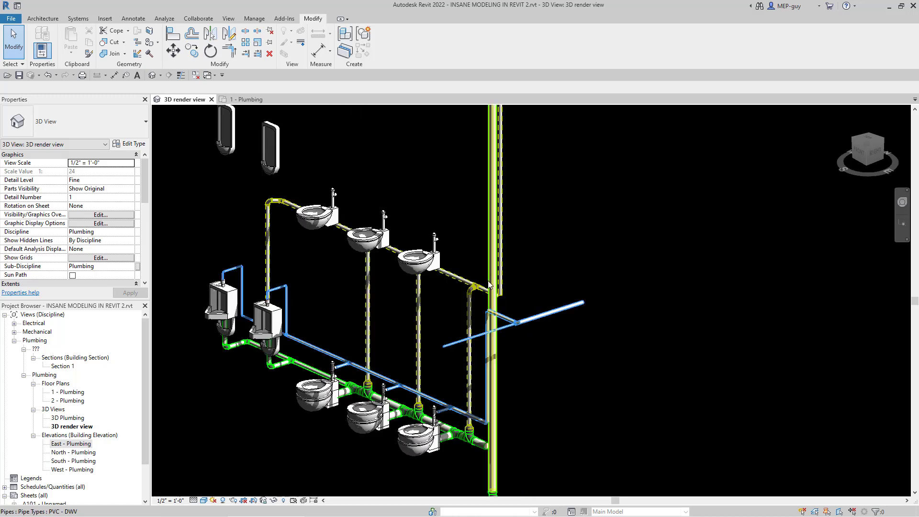
pyautogui.scroll(3, 493, 336)
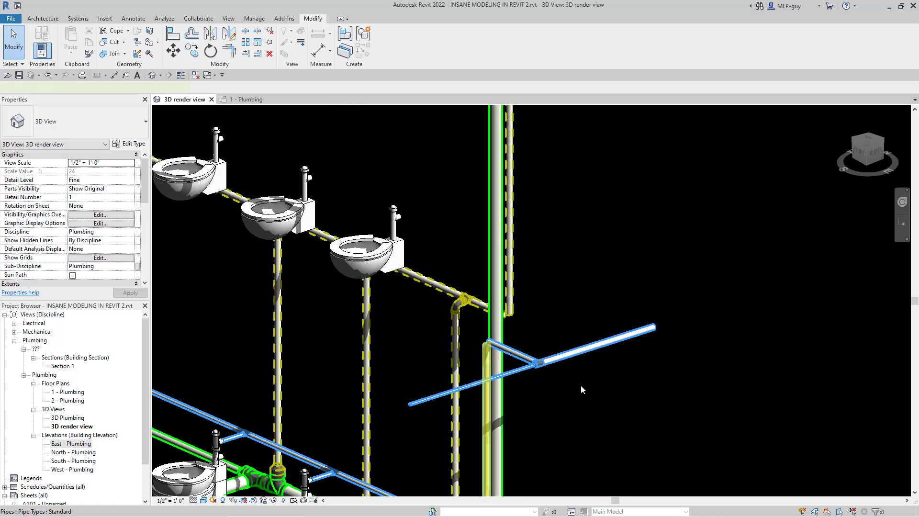
pyautogui.click(487, 357)
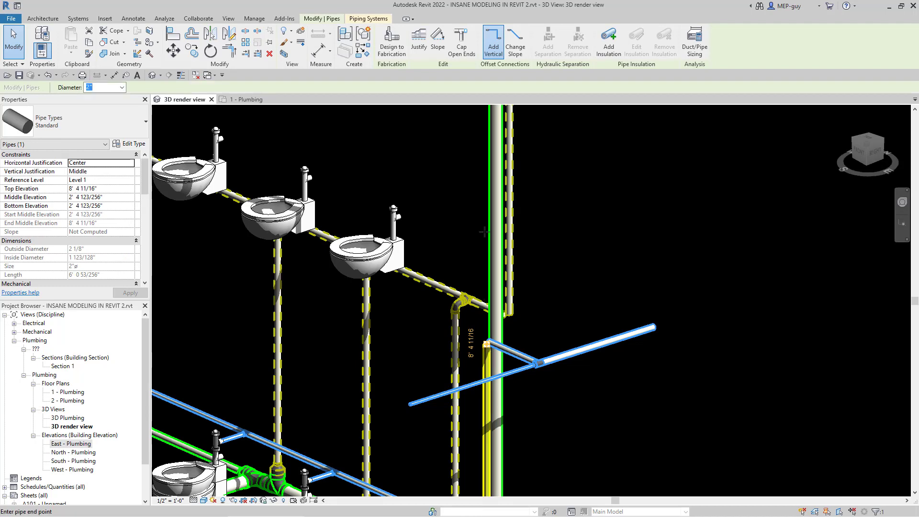
pyautogui.press('Escape')
pyautogui.press('Escape')
pyautogui.scroll(-3, 485, 404)
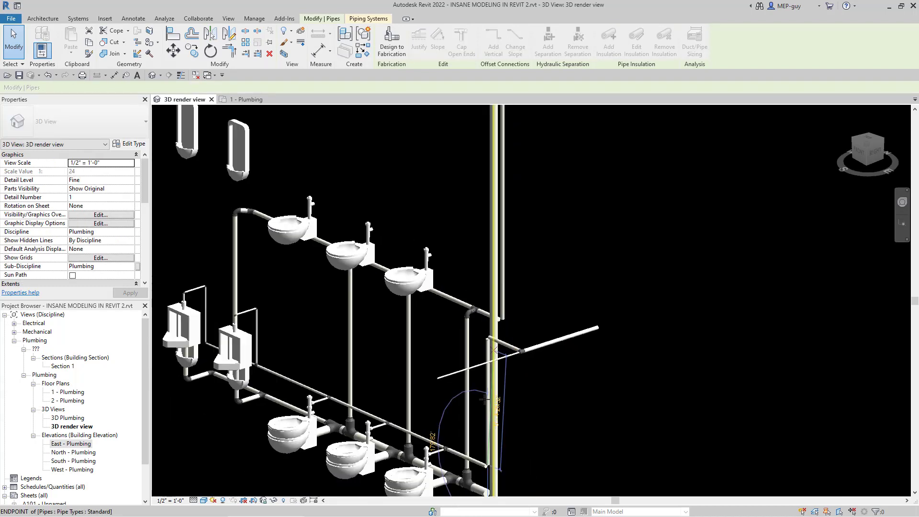
pyautogui.scroll(-6, 484, 403)
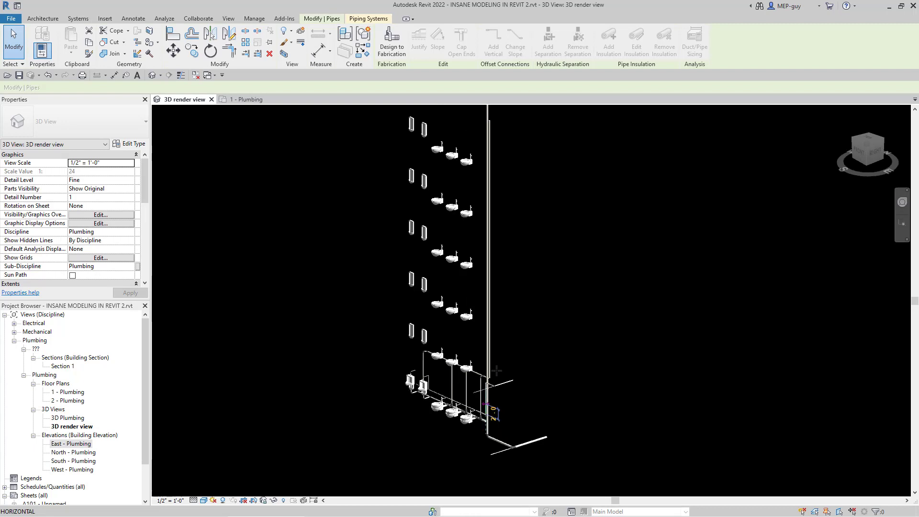
pyautogui.scroll(4, 488, 283)
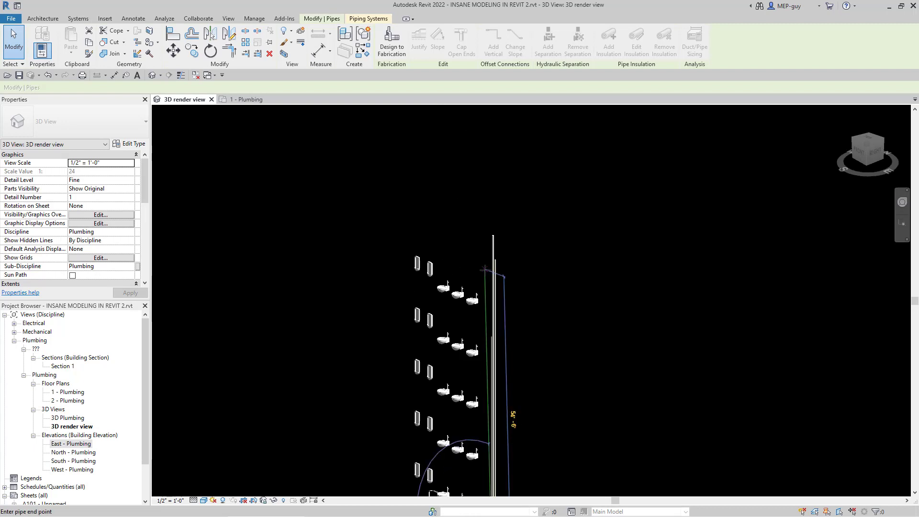
pyautogui.scroll(2, 487, 285)
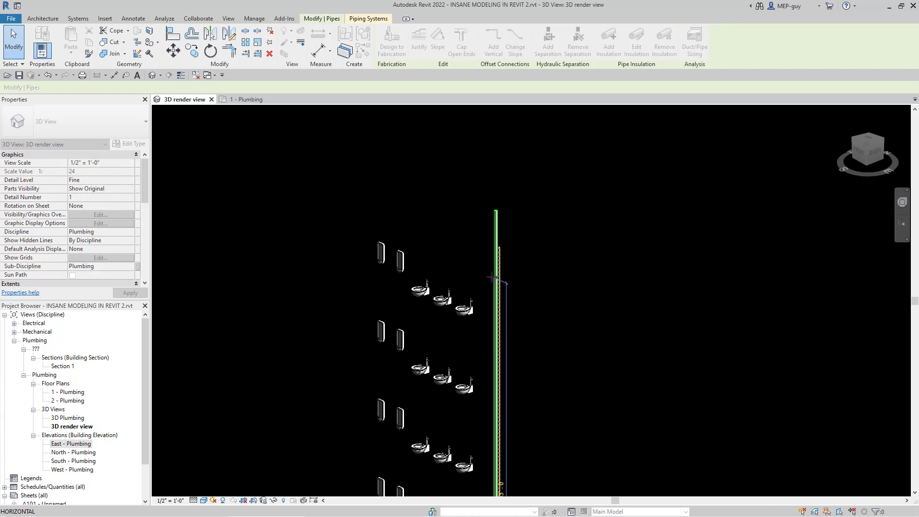
pyautogui.click(490, 301)
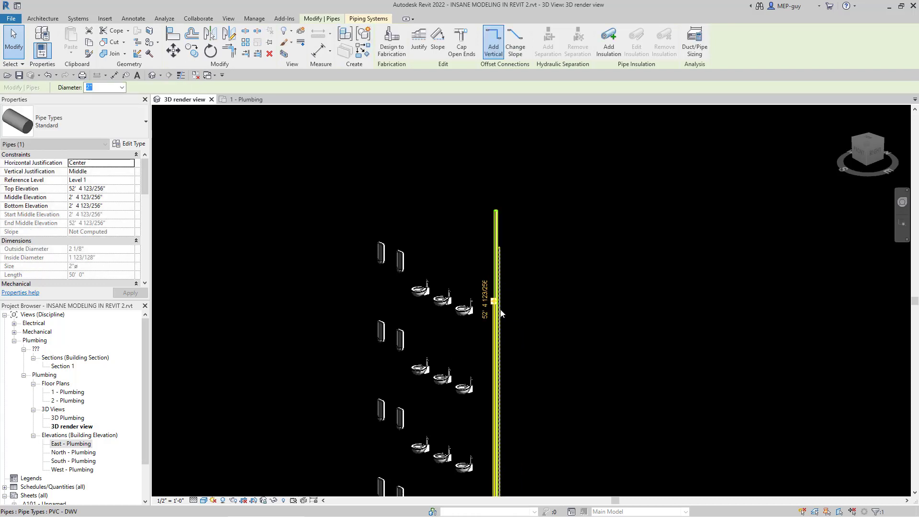
pyautogui.press('Escape')
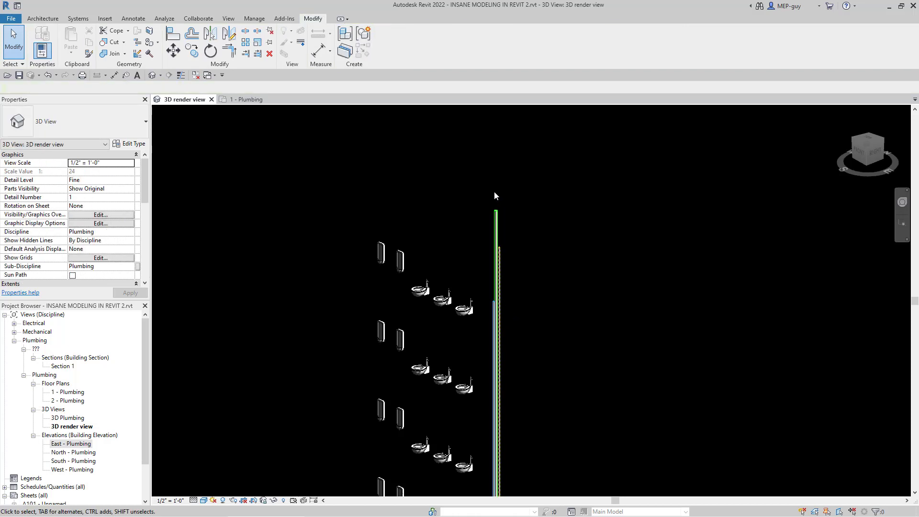
pyautogui.scroll(-2, 494, 191)
pyautogui.scroll(-1, 523, 201)
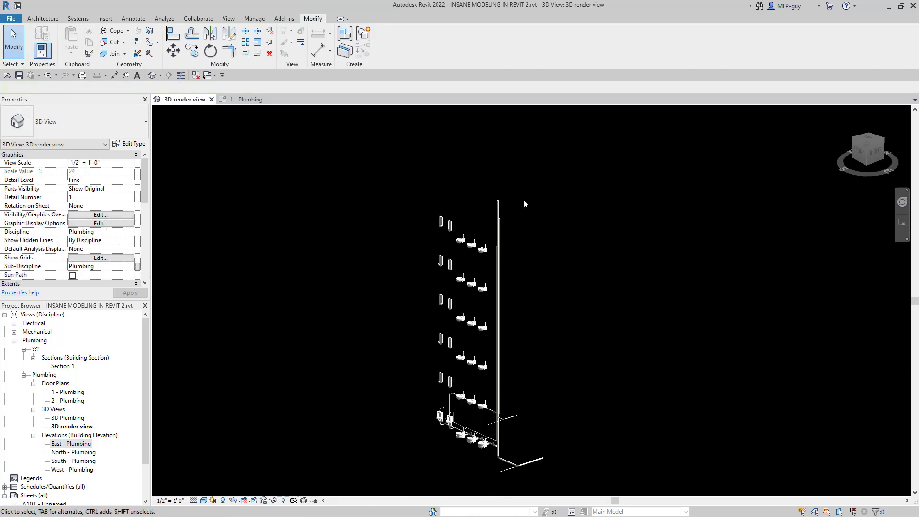
# Step: Set the middle elevation of the first-floor horizontal vent branch to 6'
pyautogui.scroll(5, 505, 449)
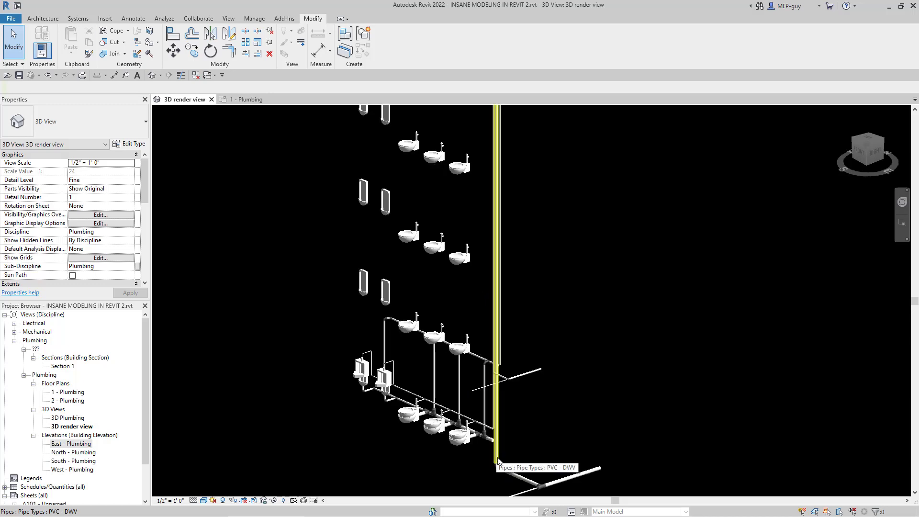
pyautogui.scroll(1, 507, 450)
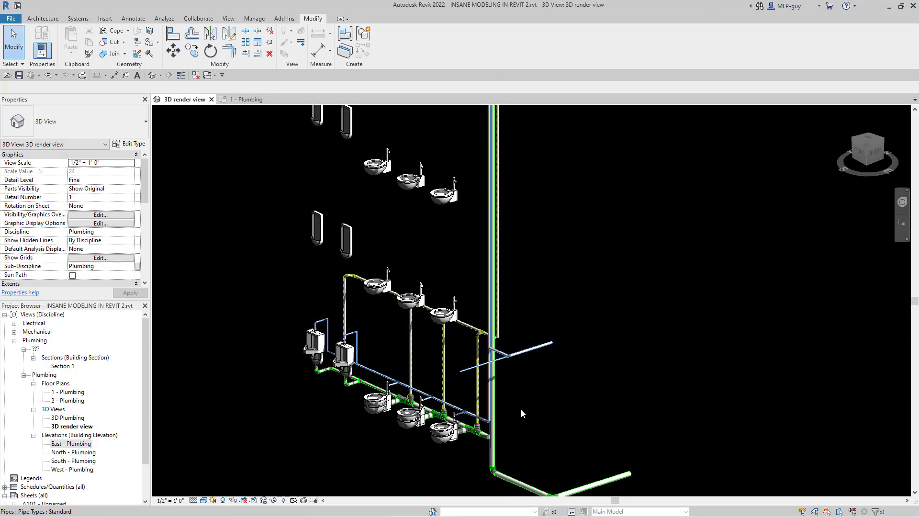
pyautogui.scroll(1, 507, 446)
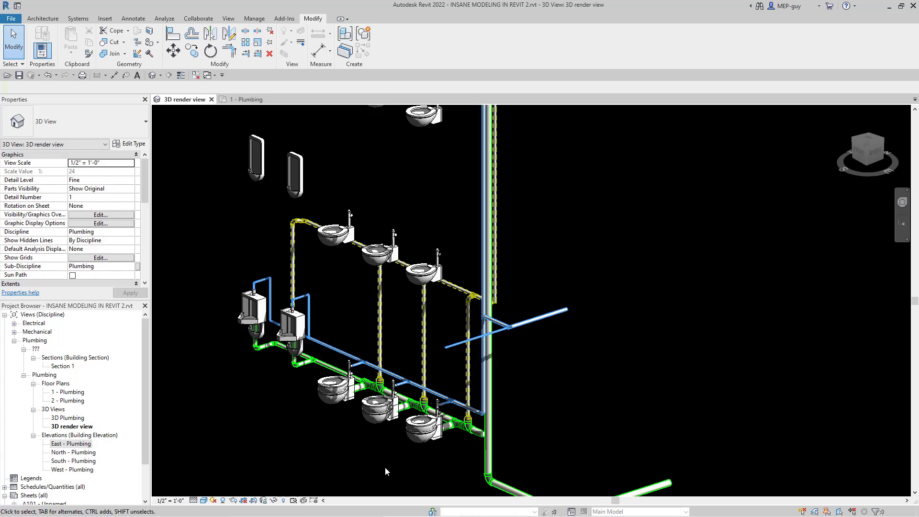
pyautogui.click(449, 285)
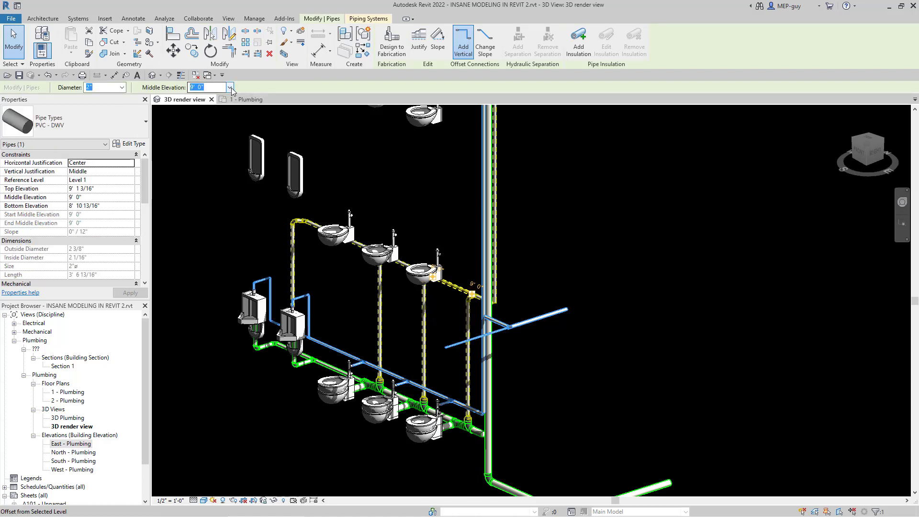
pyautogui.click(230, 88)
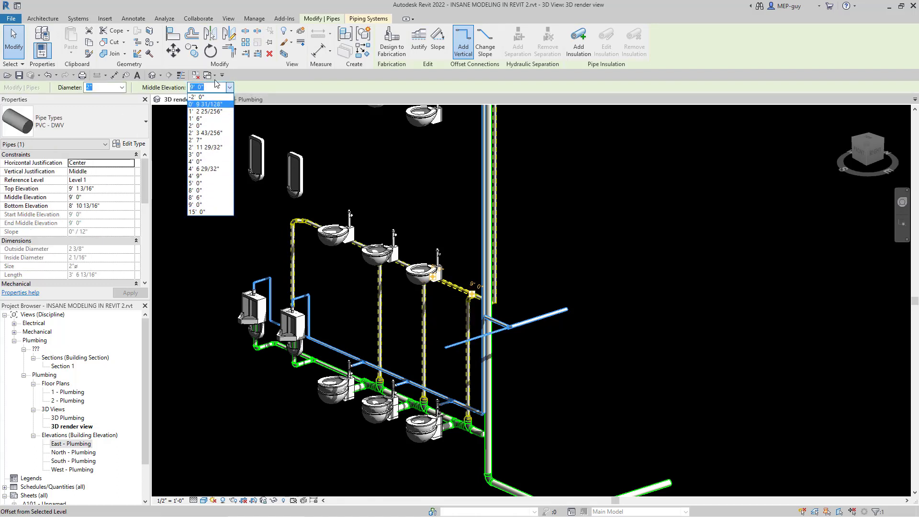
pyautogui.write('6')
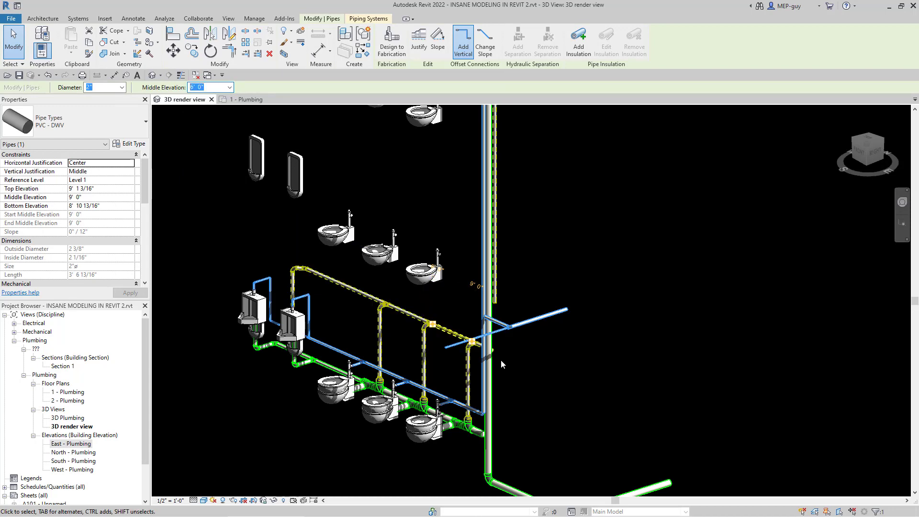
pyautogui.click(582, 403)
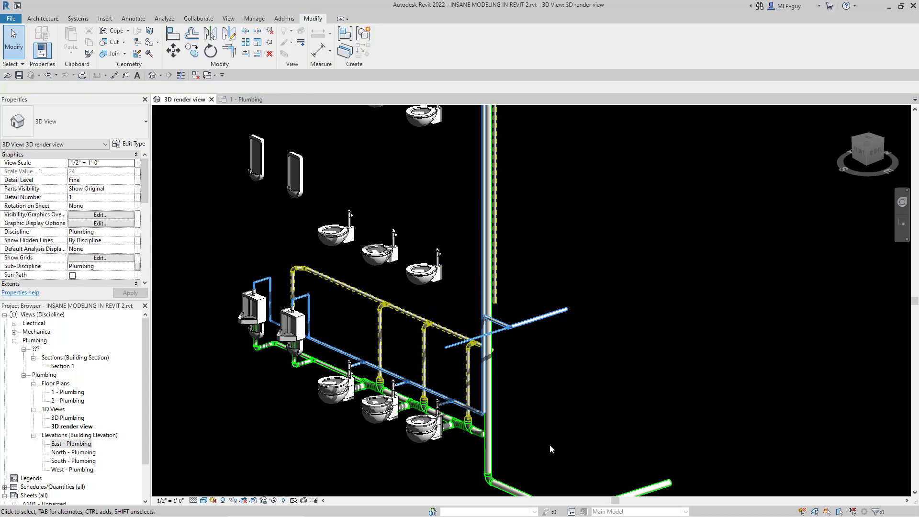
# Step: Select the entire first-floor branch network with its connected urinals and water closets, excluding the risers, and copy it to the clipboard
pyautogui.moveTo(547, 422); pyautogui.dragTo(564, 394, button='middle')
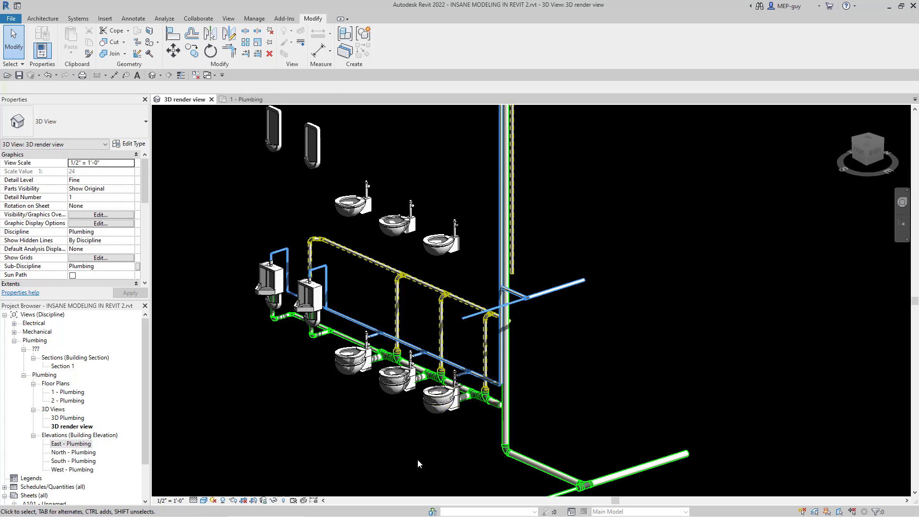
pyautogui.scroll(-2, 419, 450)
pyautogui.scroll(-2, 419, 449)
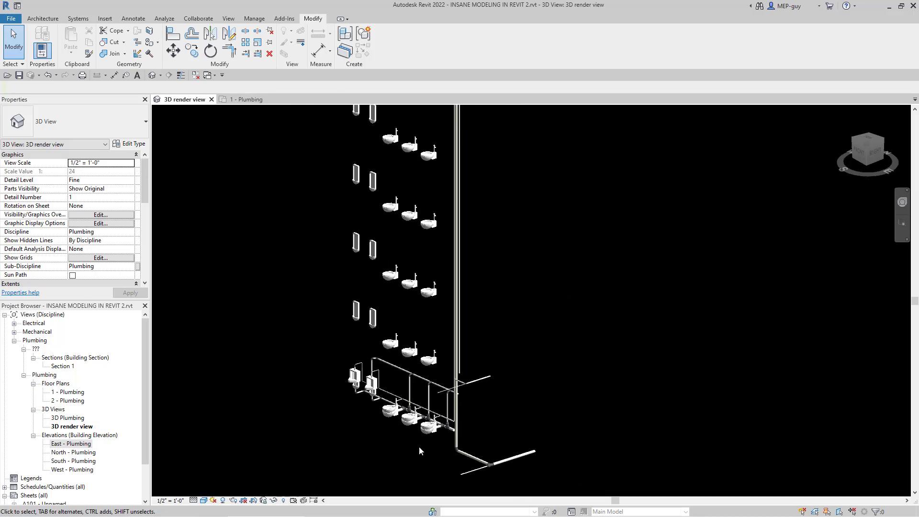
pyautogui.scroll(5, 405, 437)
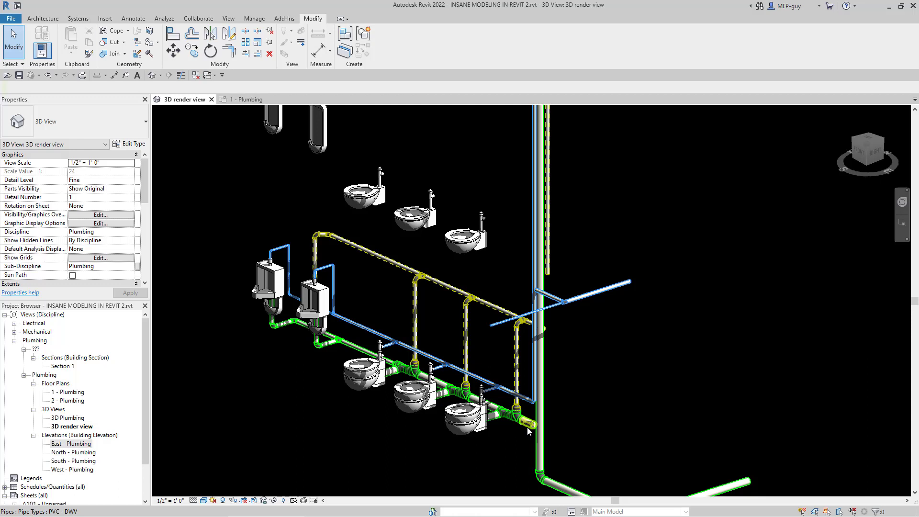
pyautogui.press('Tab')
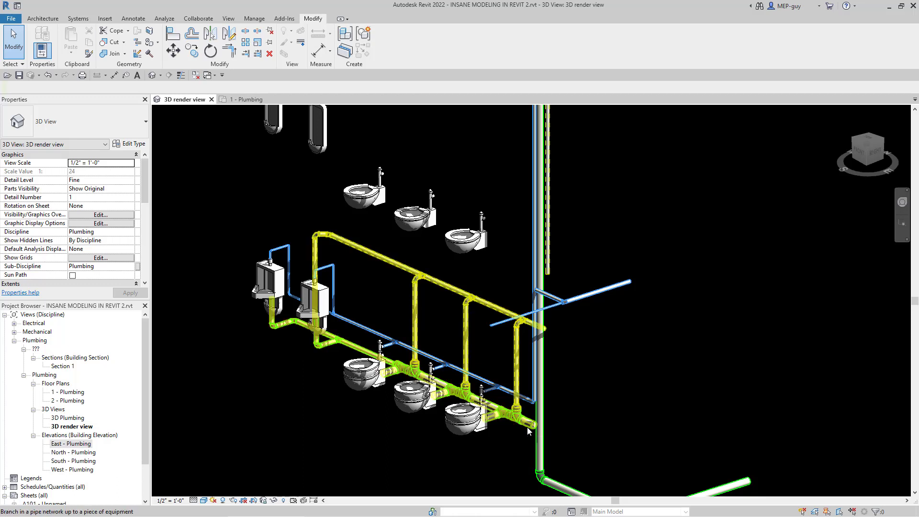
pyautogui.press('Tab')
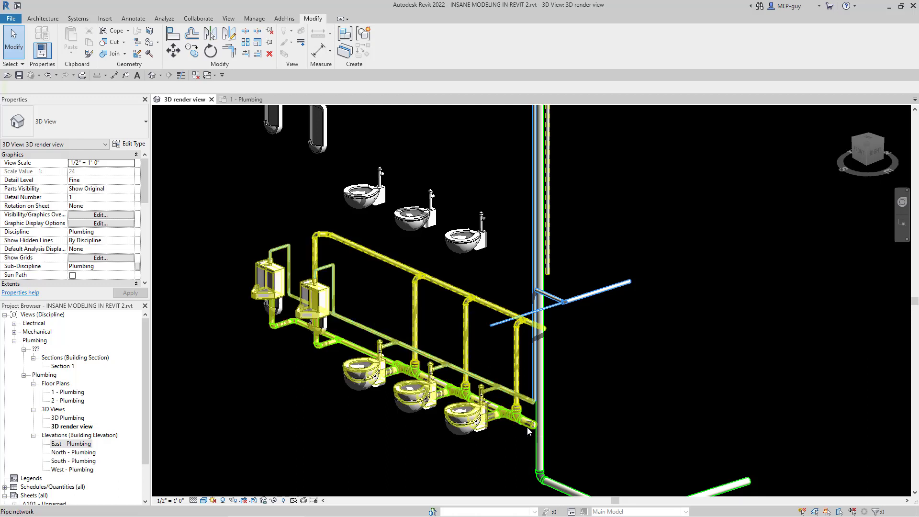
pyautogui.click(528, 428)
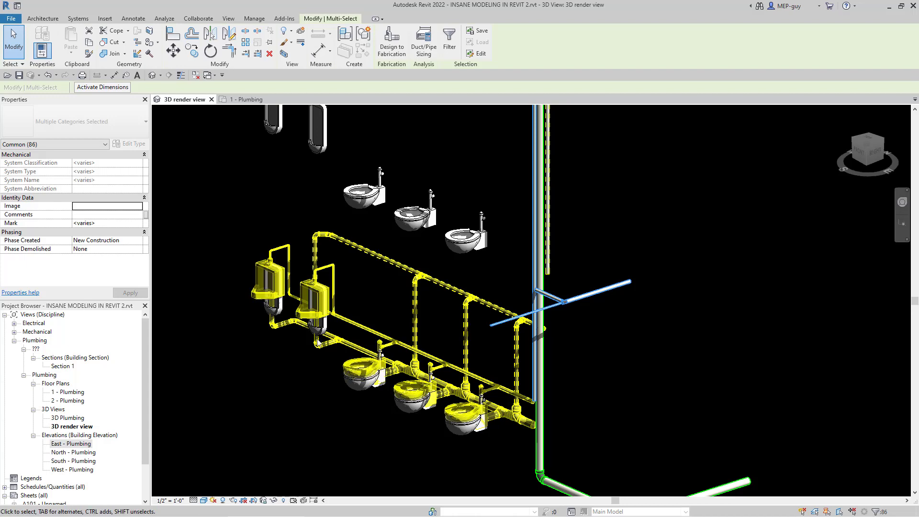
pyautogui.scroll(5, 317, 342)
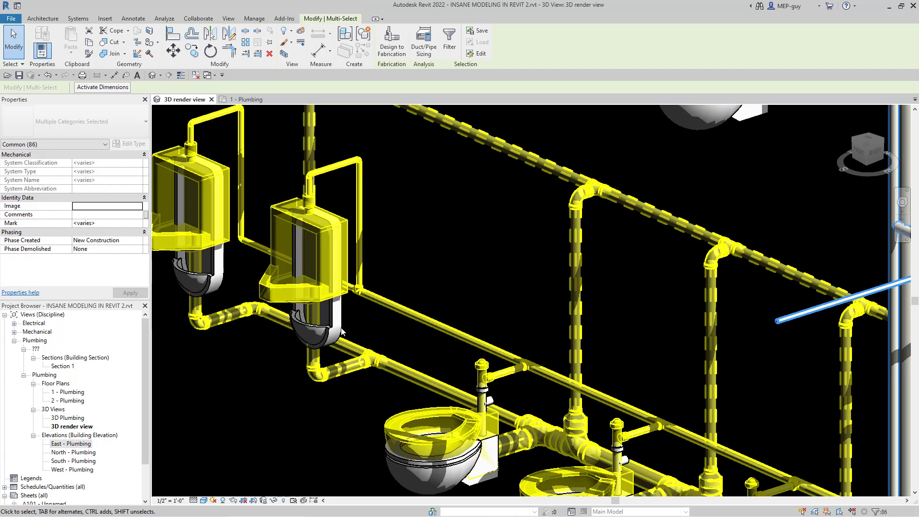
pyautogui.scroll(-6, 371, 338)
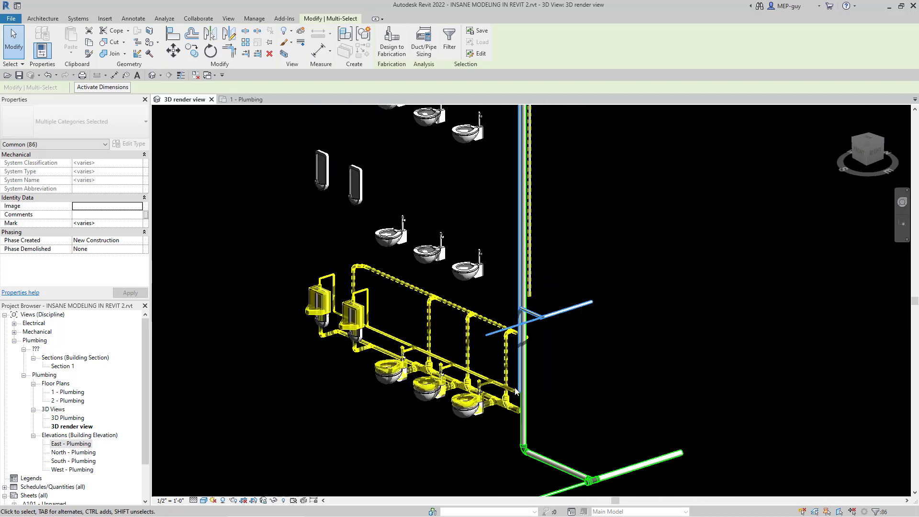
pyautogui.scroll(2, 587, 401)
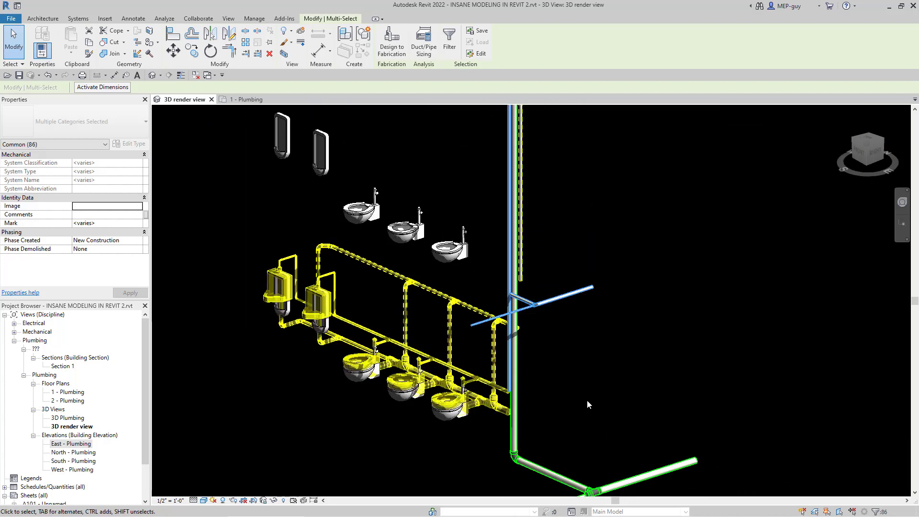
pyautogui.click(89, 43)
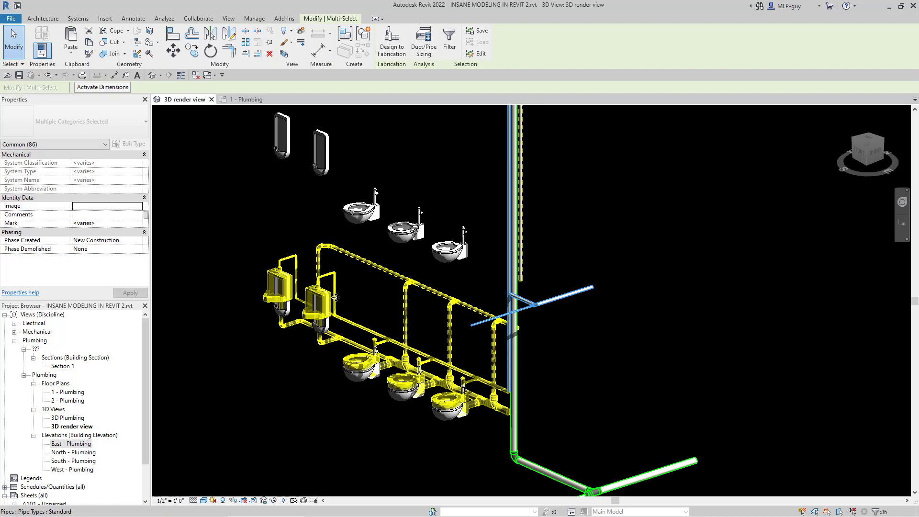
# Step: Paste the copied restroom network aligned to Level 2, Mechanical 3, Mechanical 4, Mechanical 5 and Mechanical 6
pyautogui.scroll(-3, 458, 420)
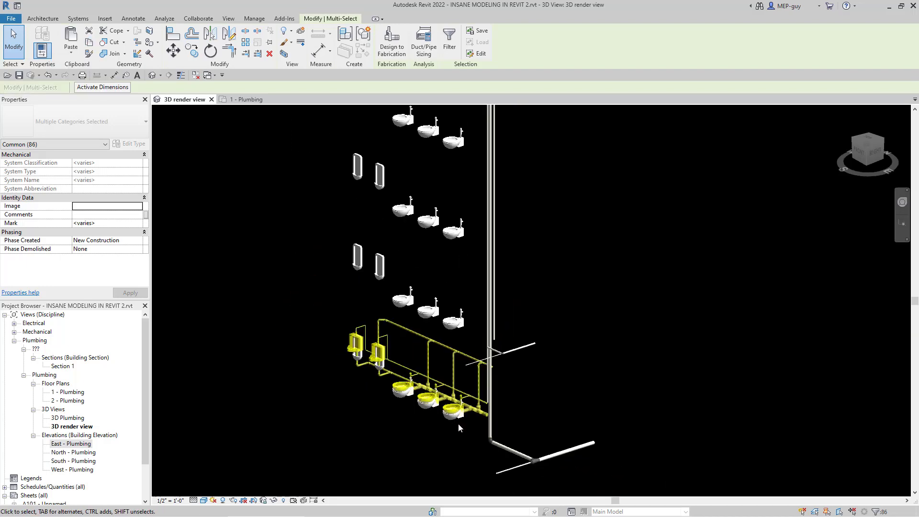
pyautogui.scroll(-4, 458, 423)
pyautogui.scroll(-2, 451, 401)
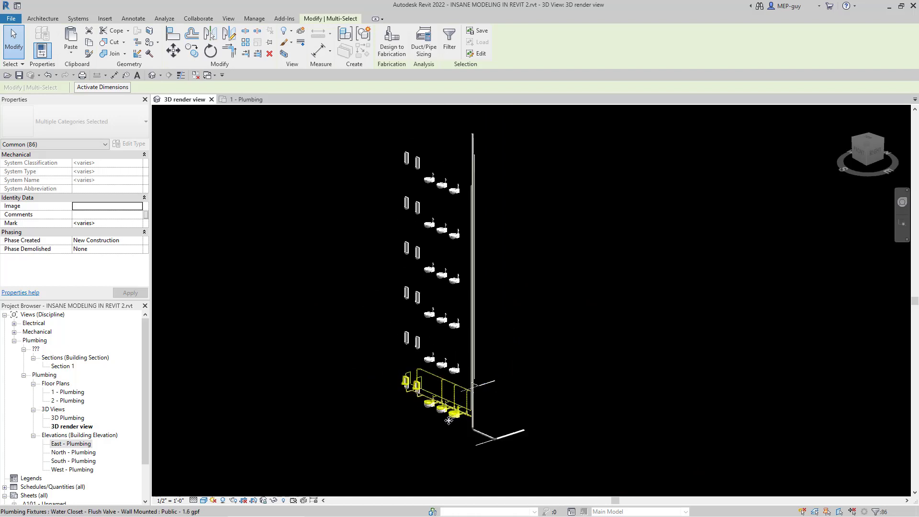
pyautogui.scroll(2, 452, 285)
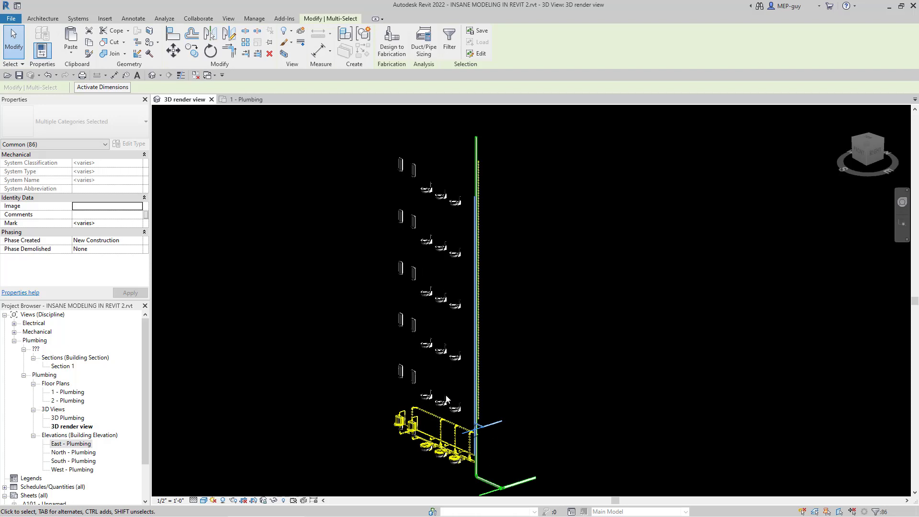
pyautogui.click(76, 54)
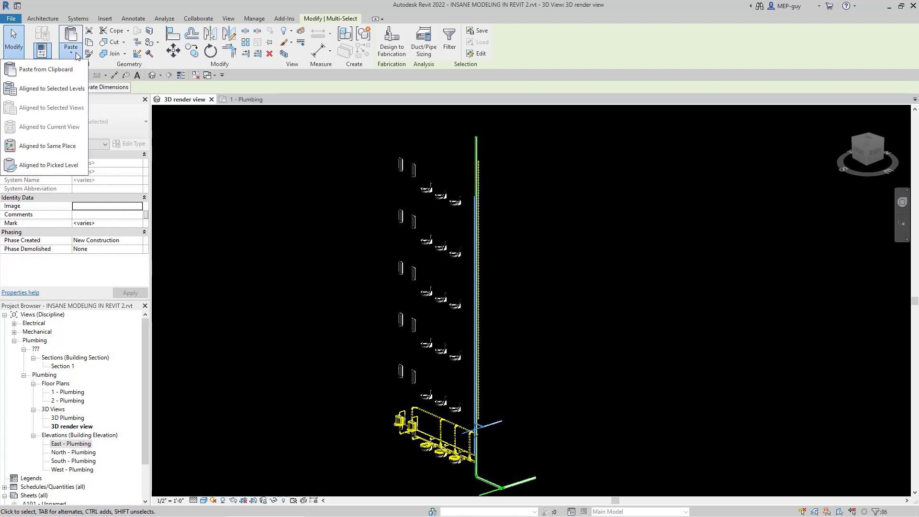
pyautogui.click(54, 90)
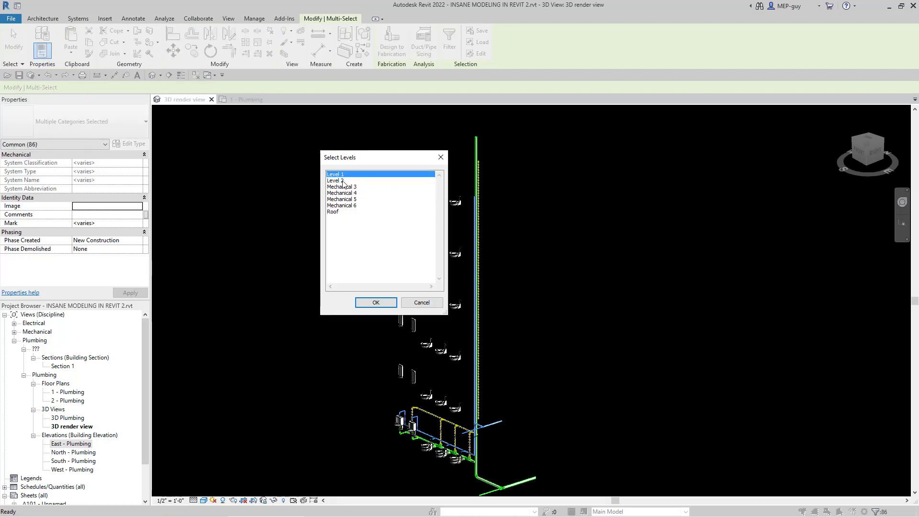
pyautogui.click(343, 181)
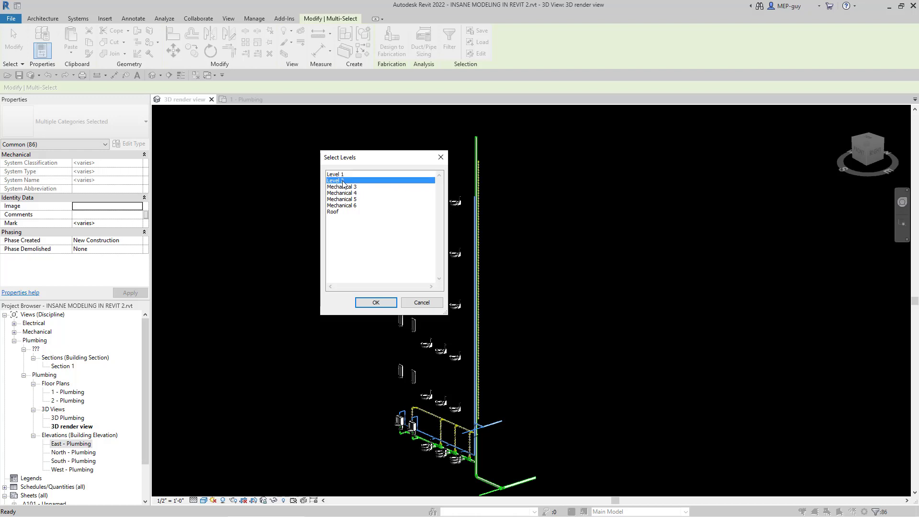
pyautogui.keyDown('shift'); pyautogui.click(353, 206); pyautogui.keyUp('shift')
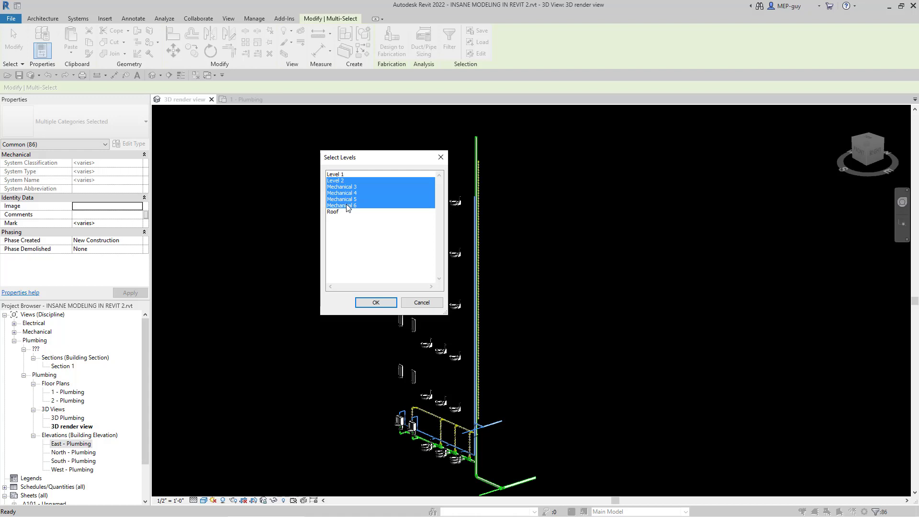
pyautogui.click(380, 300)
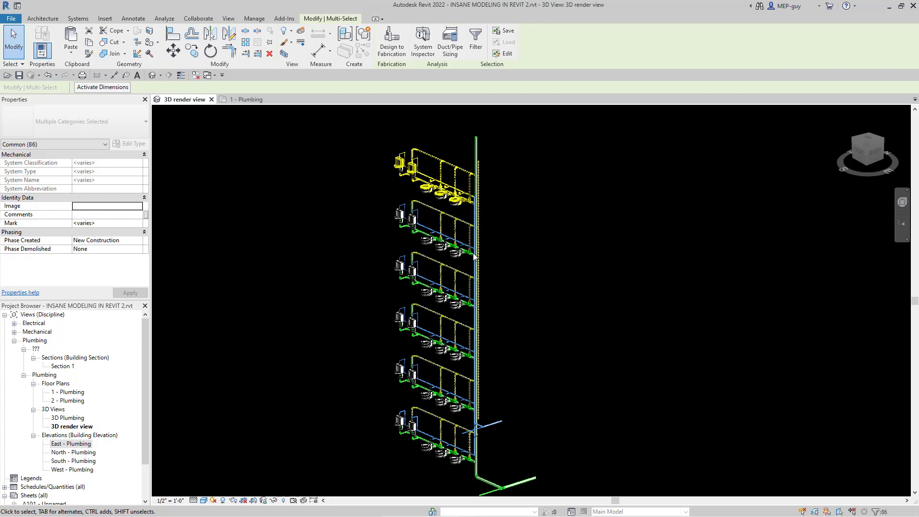
pyautogui.click(513, 232)
# Step: Examine from the opposite side how the copied sanitary, vent and water branches on the upper floors meet the risers
pyautogui.scroll(2, 483, 154)
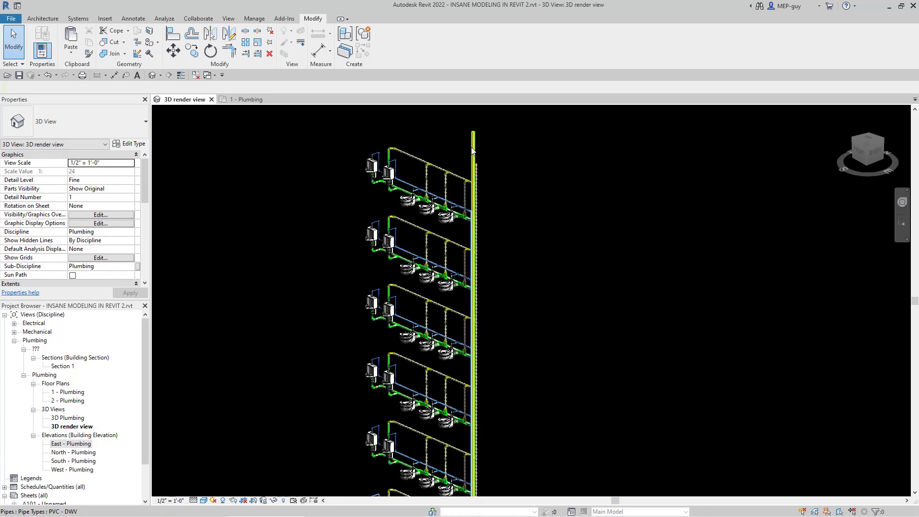
pyautogui.click(473, 152)
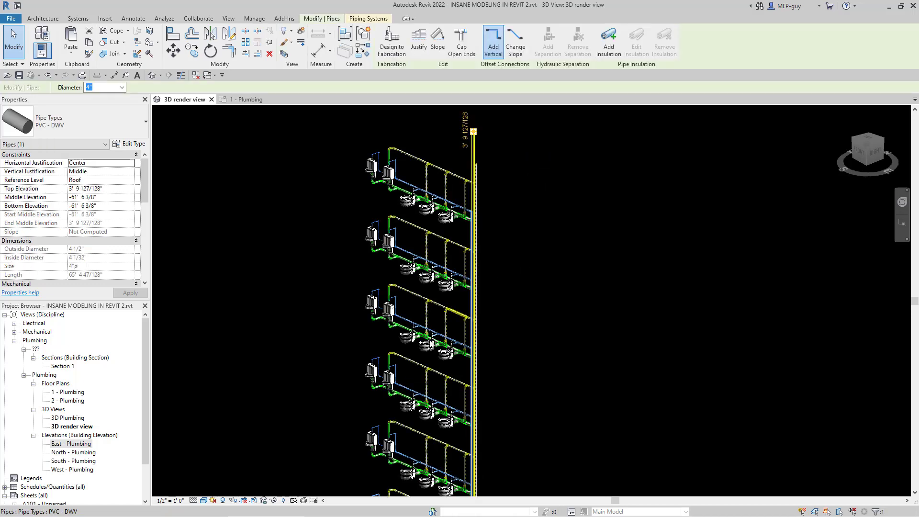
pyautogui.moveTo(433, 235)
pyautogui.keyDown('shift'); pyautogui.mouseDown(button='middle')
pyautogui.moveTo(546, 263)
pyautogui.moveTo(623, 250)
pyautogui.moveTo(614, 248)
pyautogui.mouseUp(button='middle'); pyautogui.keyUp('shift')
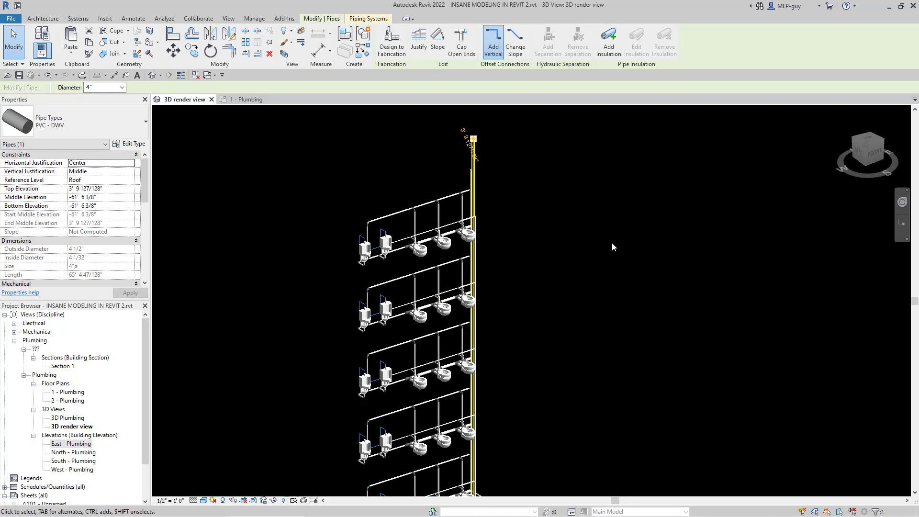
pyautogui.scroll(3, 469, 219)
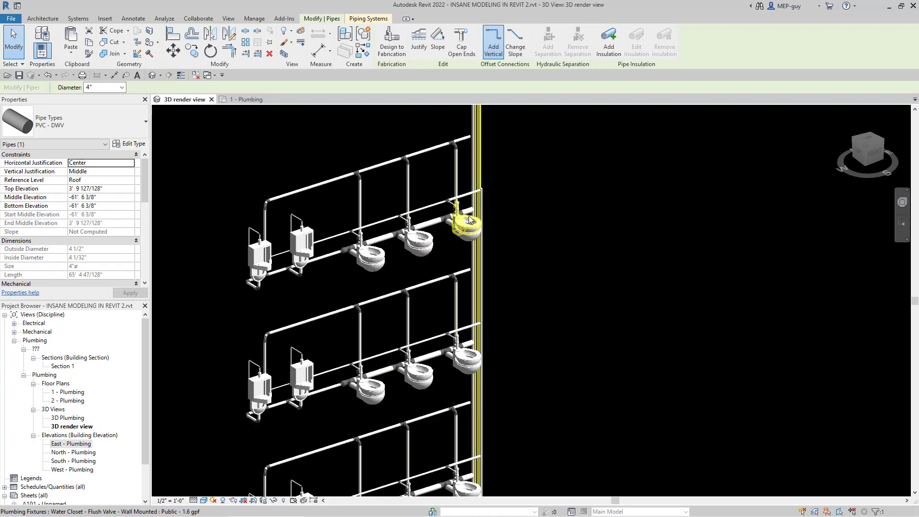
pyautogui.scroll(2, 469, 219)
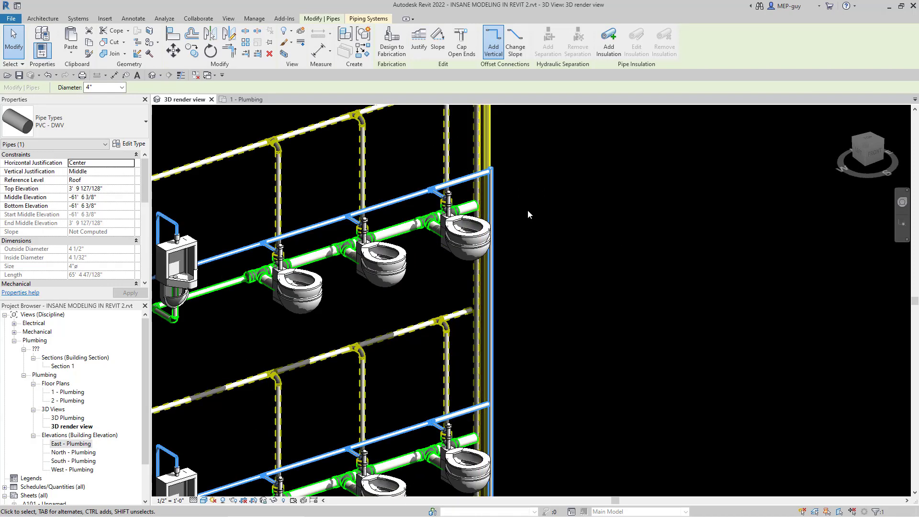
pyautogui.scroll(-2, 543, 358)
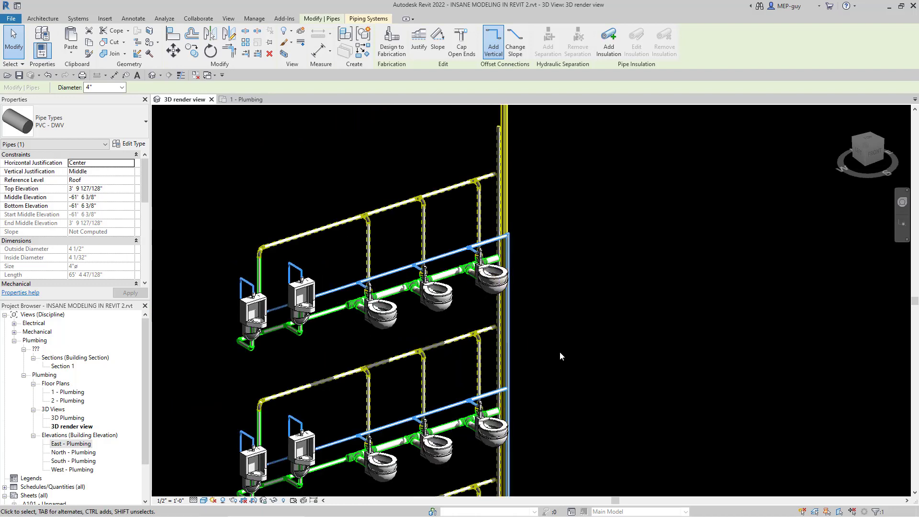
pyautogui.click(550, 362)
pyautogui.scroll(-2, 550, 363)
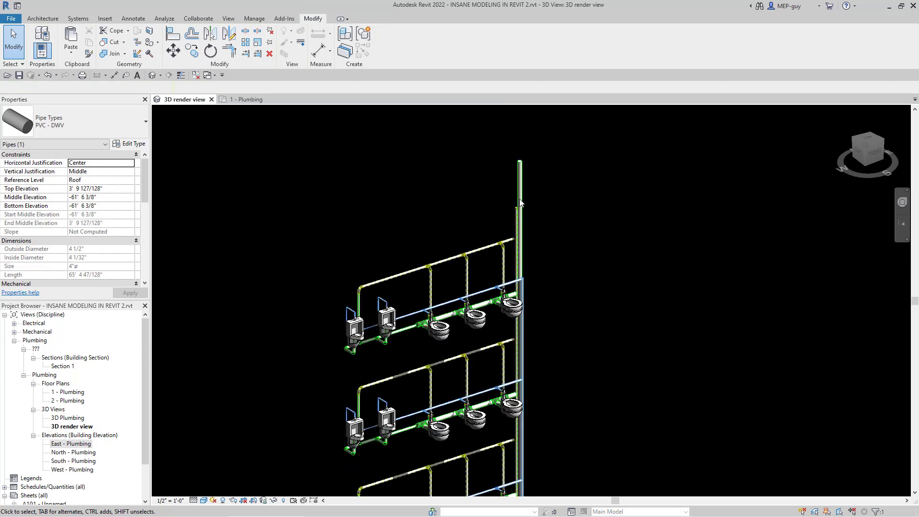
# Step: Temporarily hide the vent and water risers in the 3D view, leaving the sanitary riser displayed
pyautogui.click(526, 281)
pyautogui.scroll(4, 527, 282)
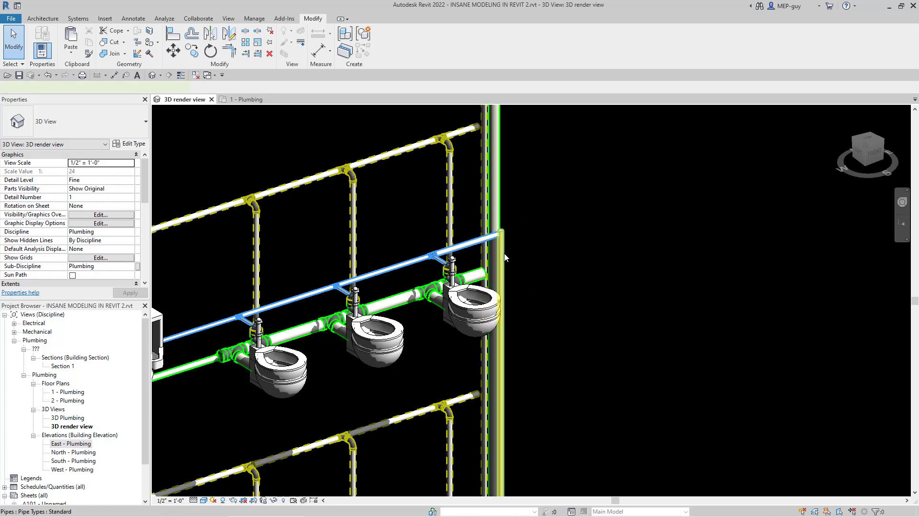
pyautogui.click(505, 258)
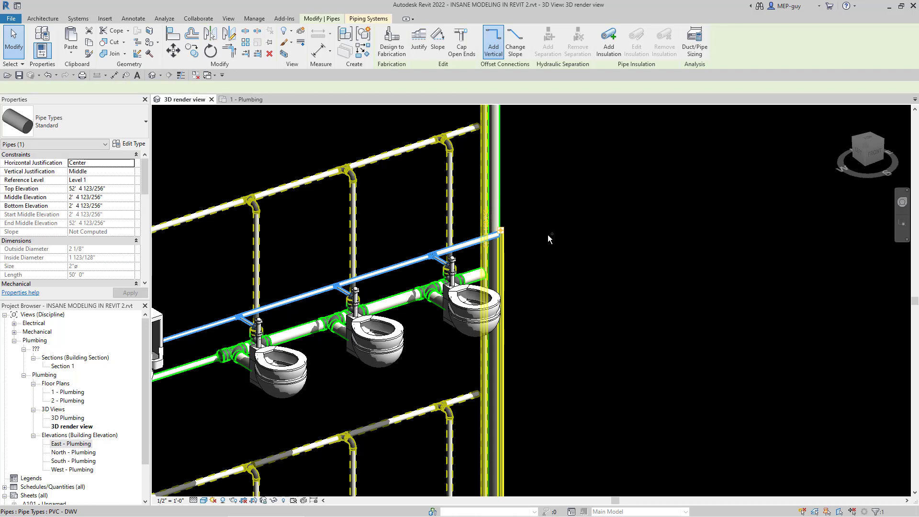
pyautogui.click(274, 500)
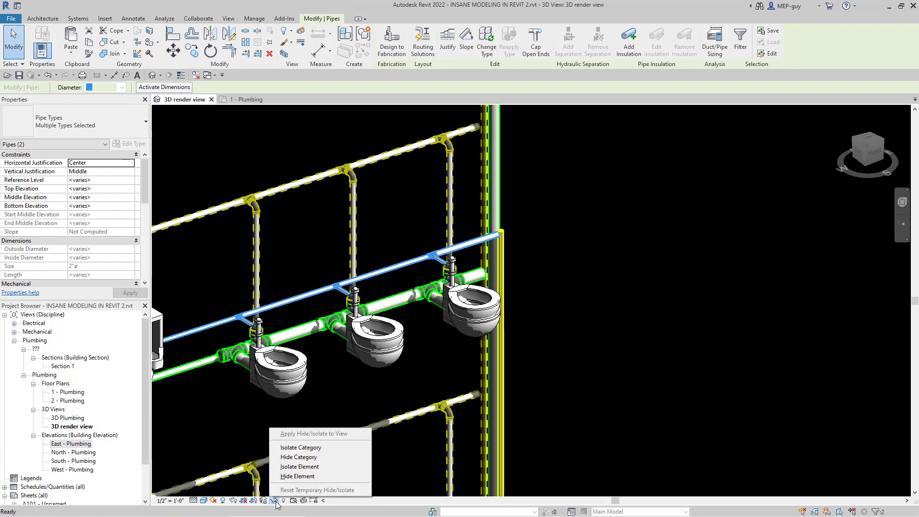
pyautogui.click(304, 477)
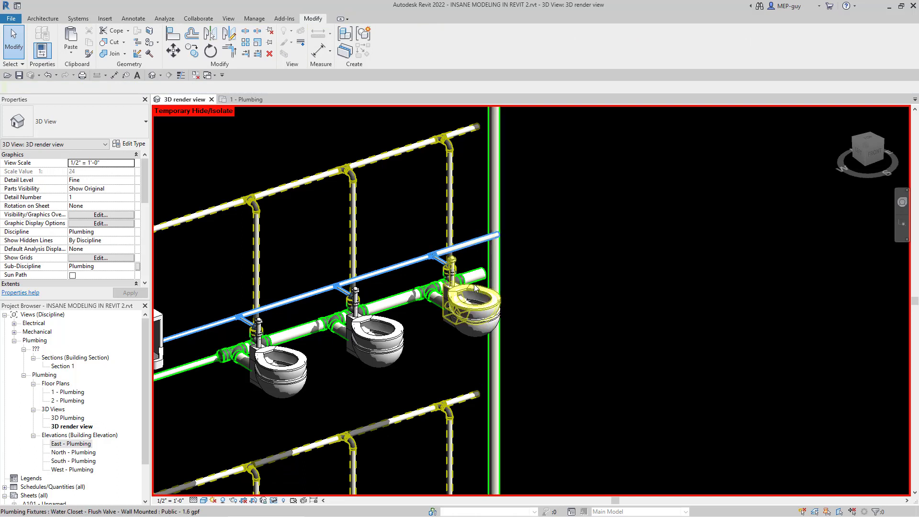
# Step: Connect the top floor's horizontal sanitary branch to the sanitary riser with Trim/Extend Multiple Elements
pyautogui.click(259, 55)
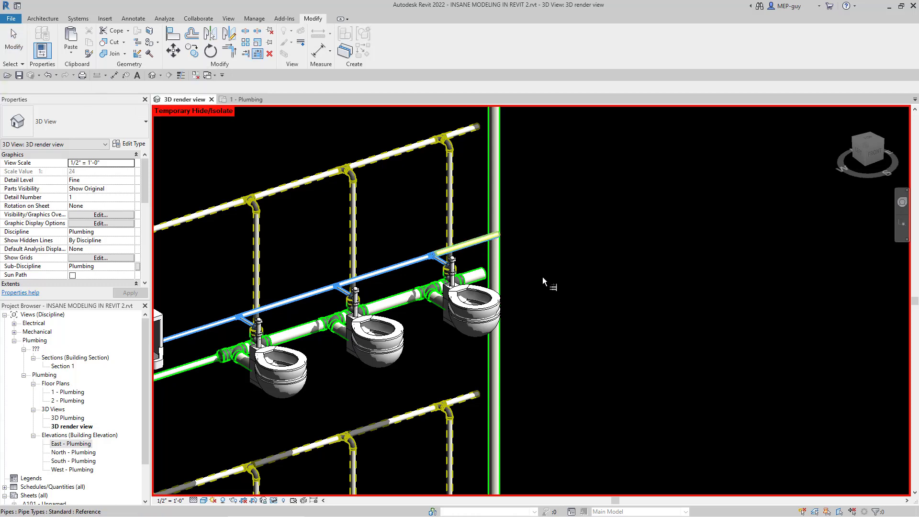
pyautogui.click(494, 268)
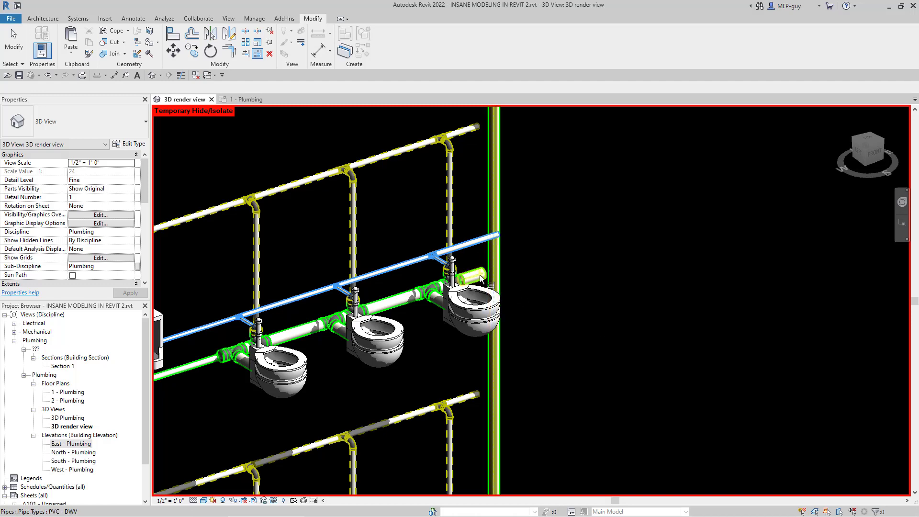
pyautogui.scroll(-2, 501, 157)
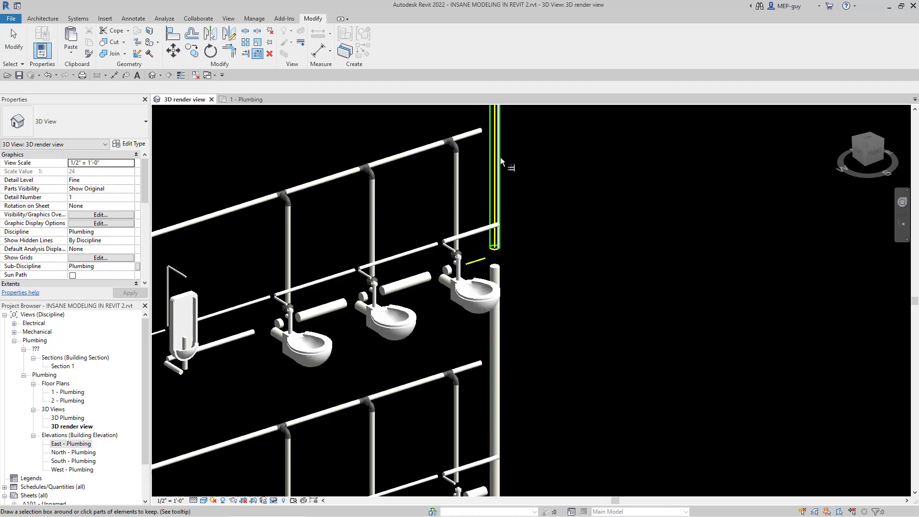
# Step: Try to extend the next floor's sanitary branch to the riser with Trim/Extend Multiple Elements, and undo the attempt
pyautogui.scroll(5, 505, 452)
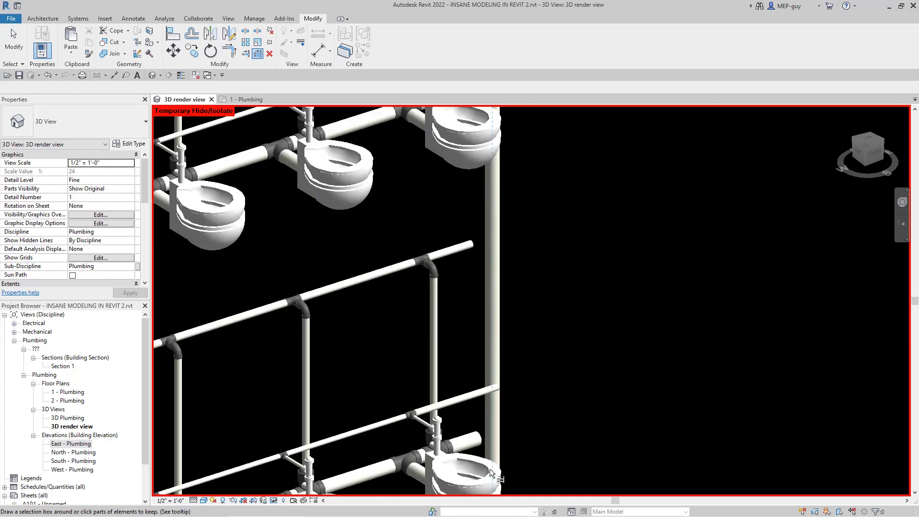
pyautogui.click(474, 439)
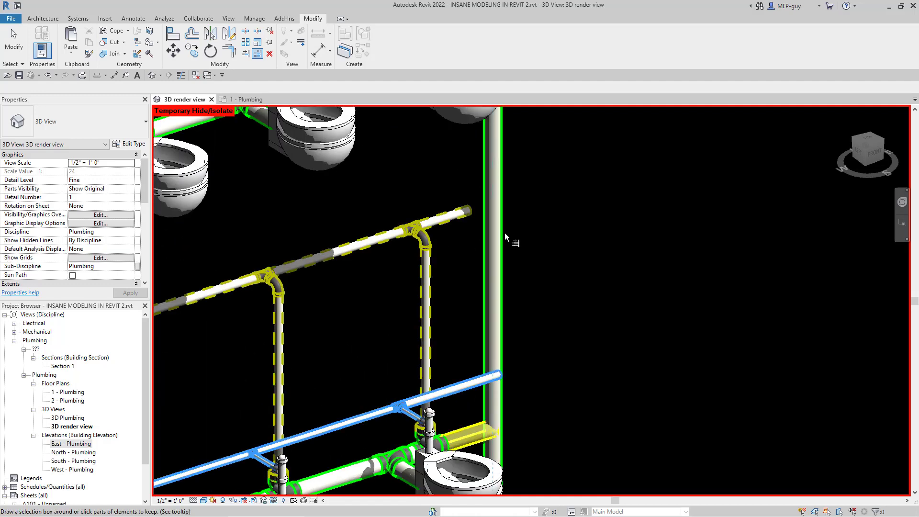
pyautogui.scroll(-2, 485, 172)
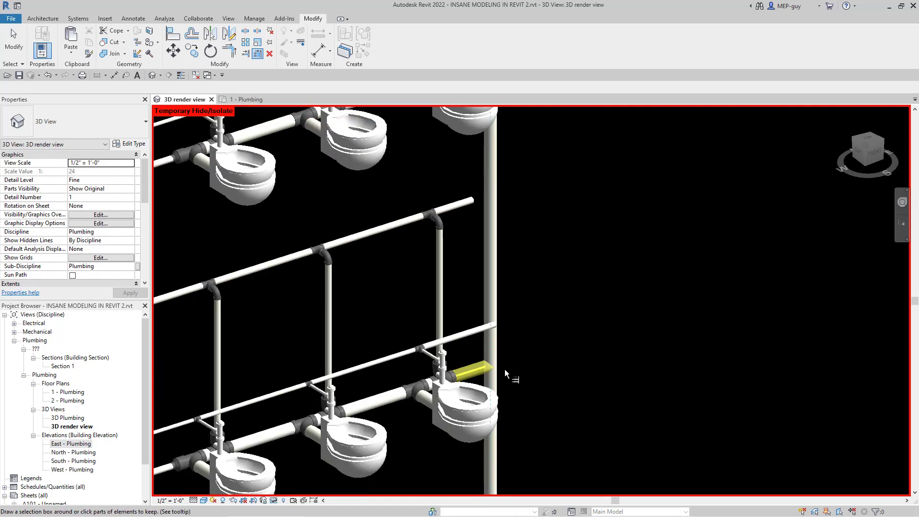
pyautogui.scroll(2, 493, 366)
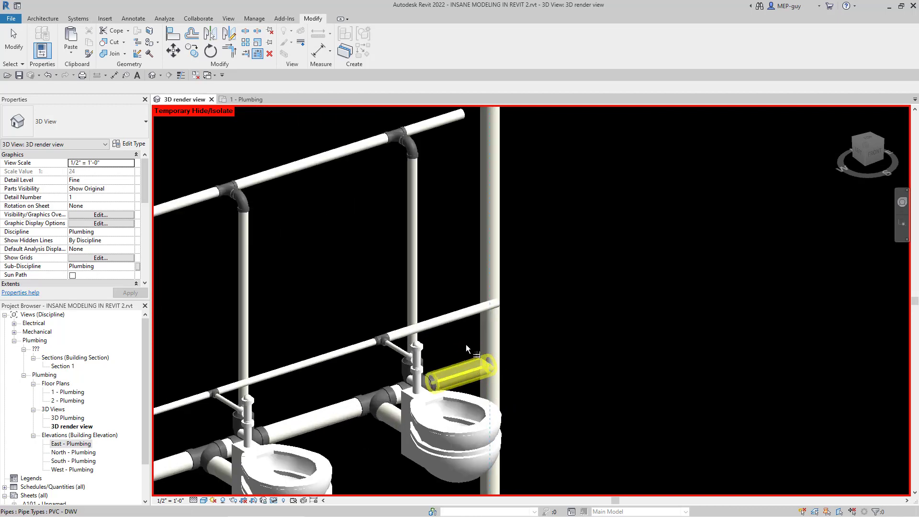
pyautogui.click(491, 367)
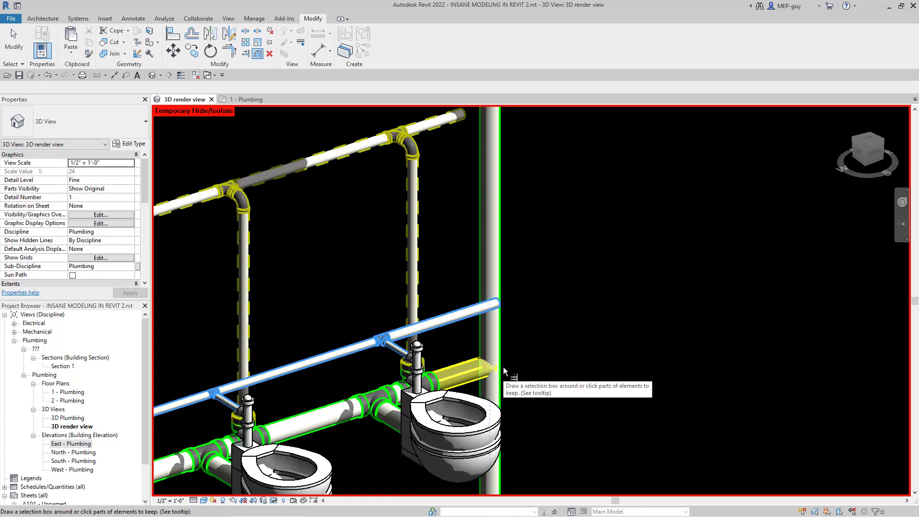
pyautogui.press('Escape')
pyautogui.press('Escape')
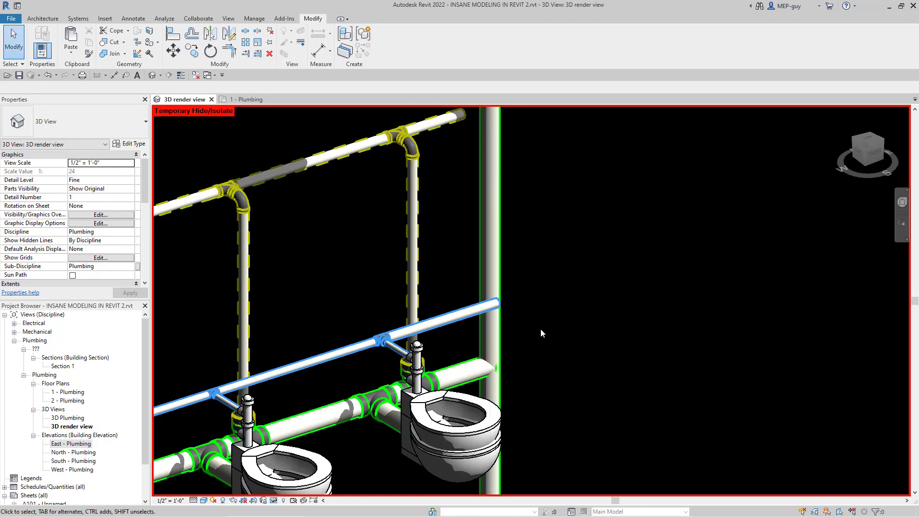
pyautogui.hotkey('ctrl', 'z')
# Step: Connect the sanitary branch one floor below the top to the sanitary riser with Trim/Extend Single Element
pyautogui.scroll(-2, 469, 390)
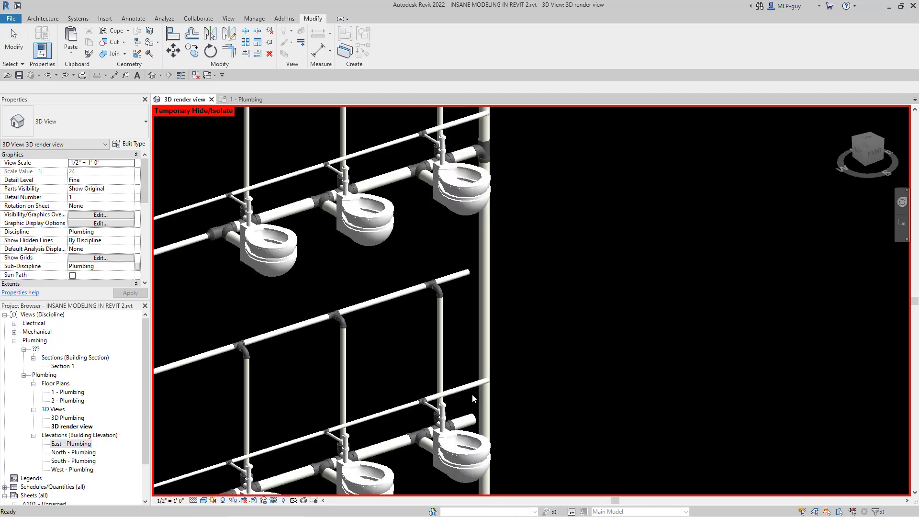
pyautogui.click(245, 54)
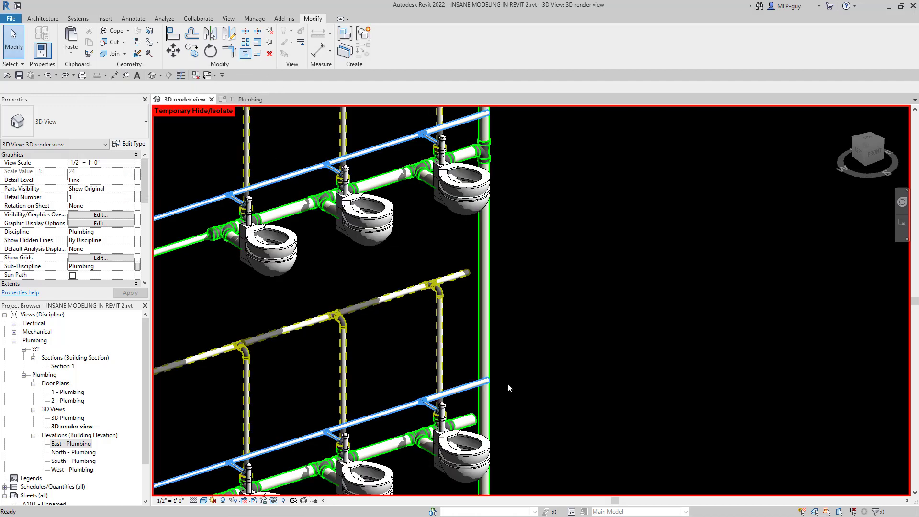
pyautogui.click(481, 417)
pyautogui.click(470, 420)
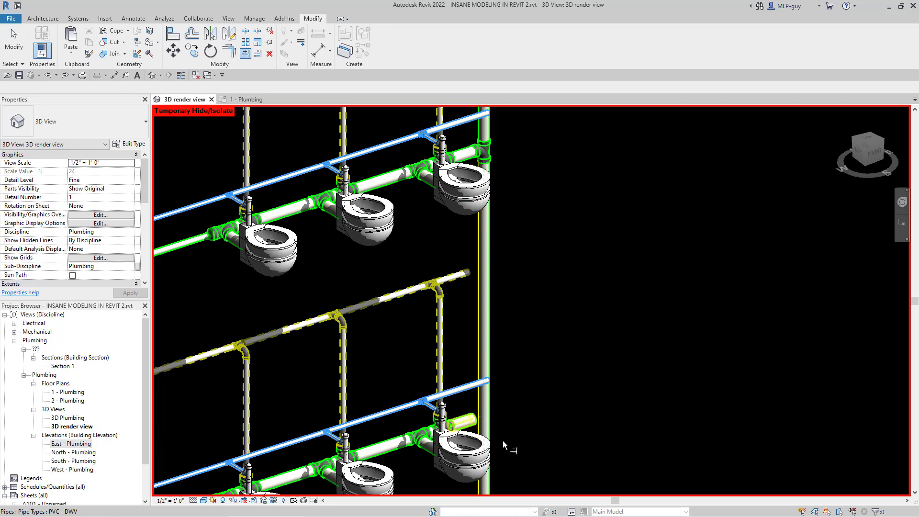
pyautogui.scroll(-1, 484, 168)
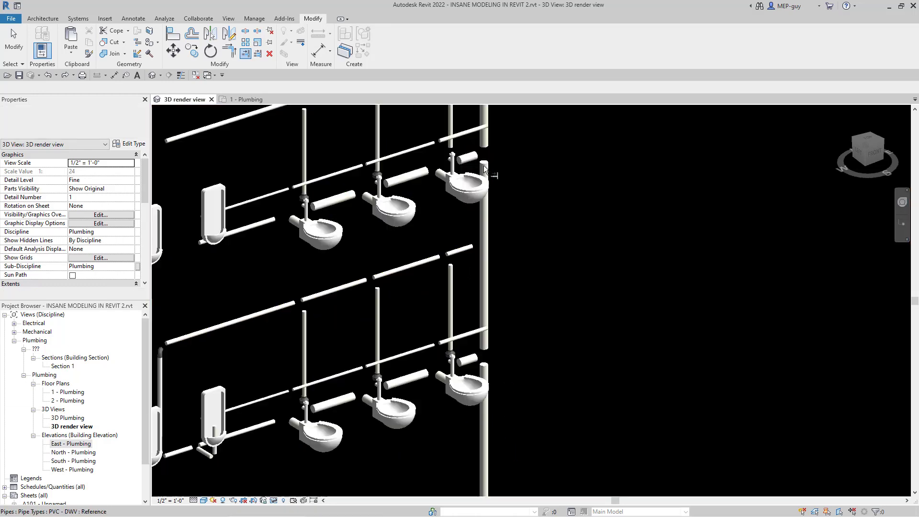
# Step: Extend the sanitary branches on the remaining middle floors down to Level 2 to the sanitary riser, one at a time
pyautogui.scroll(-1, 484, 168)
pyautogui.scroll(3, 479, 470)
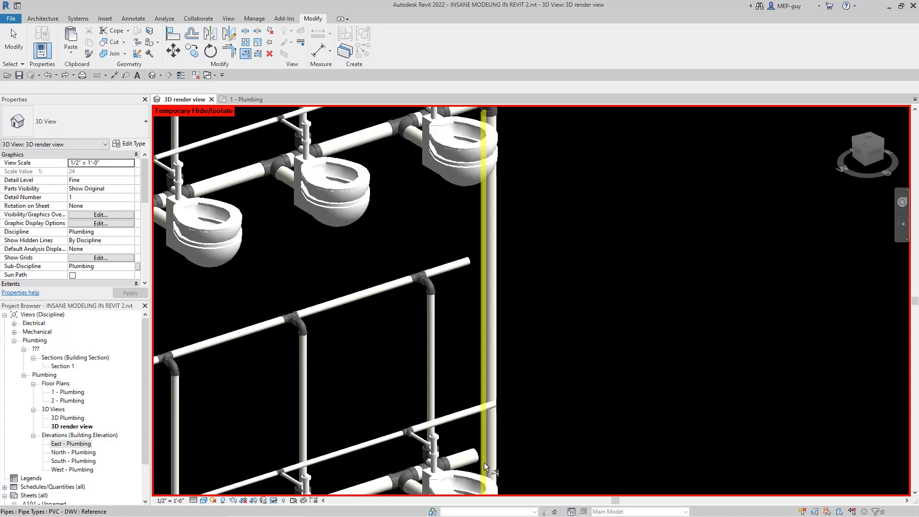
pyautogui.click(483, 454)
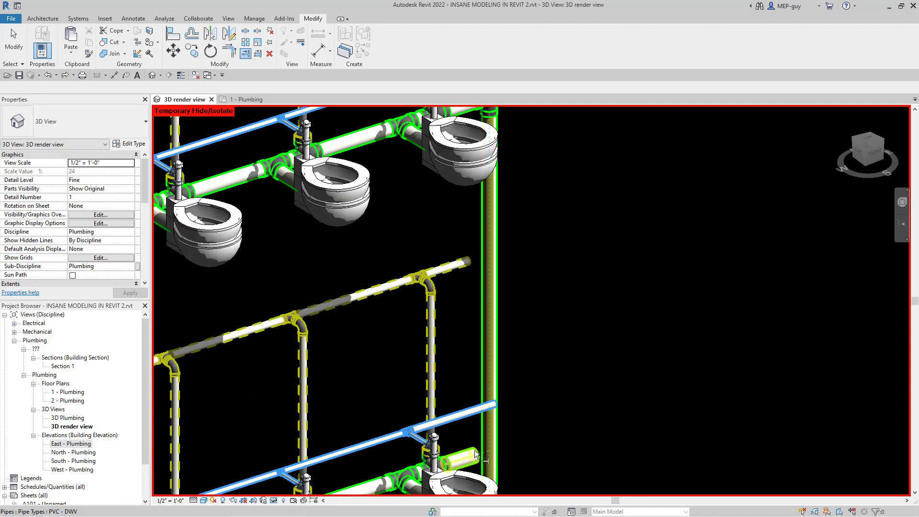
pyautogui.press('Escape')
pyautogui.scroll(-4, 467, 176)
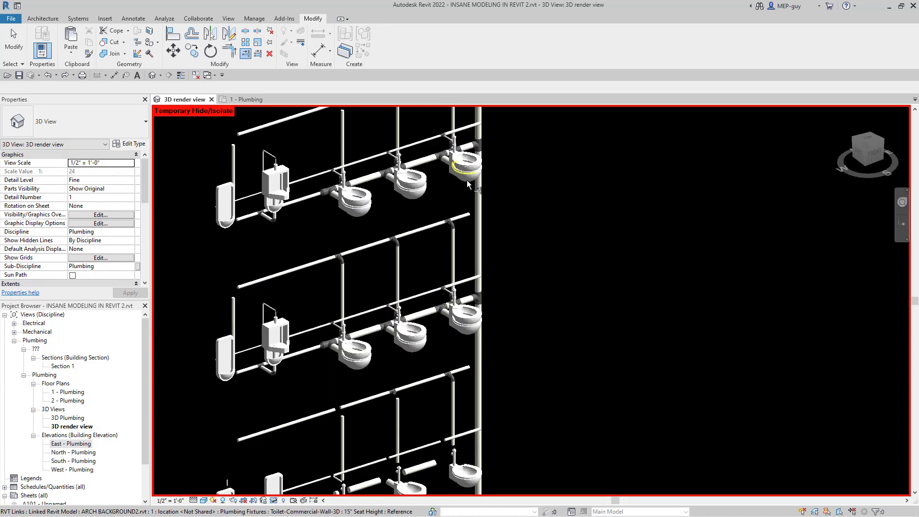
pyautogui.scroll(-3, 480, 206)
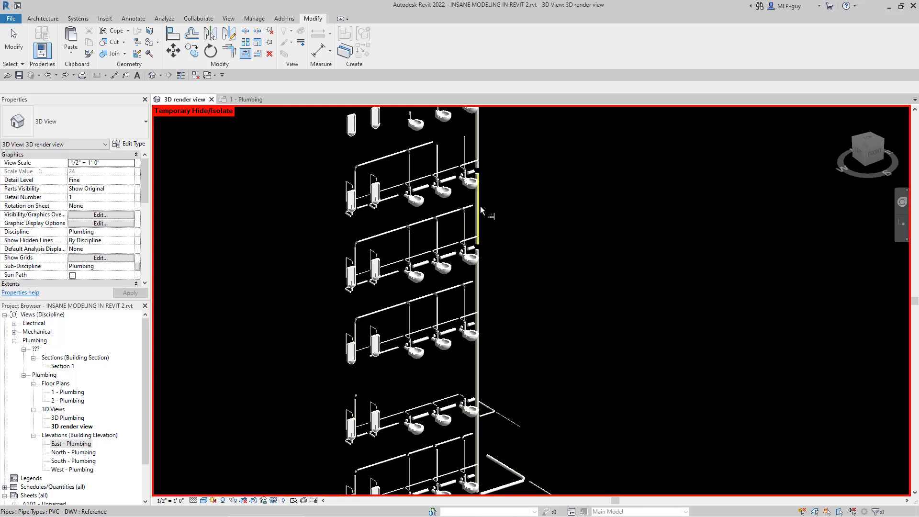
# Step: Extend the first-floor sanitary branch to the riser just above its base elbow, and leave the trim/extend command
pyautogui.scroll(5, 527, 325)
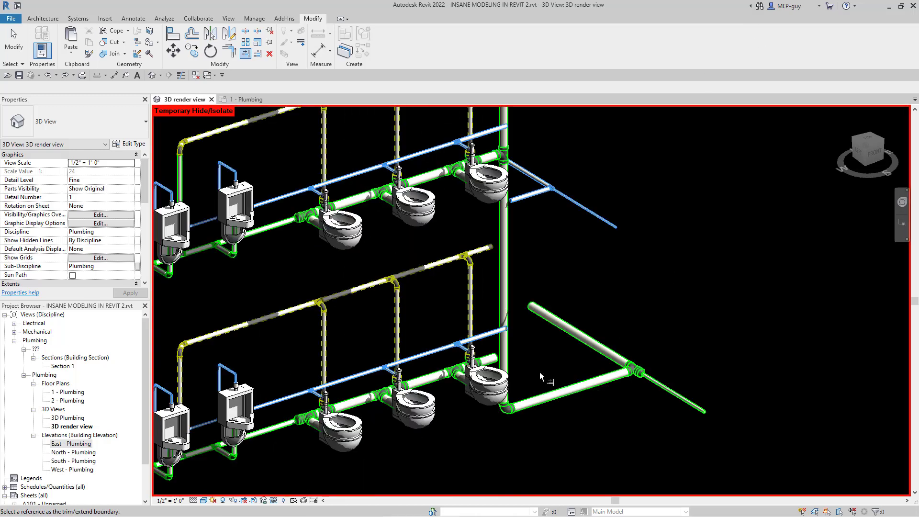
pyautogui.scroll(2, 487, 438)
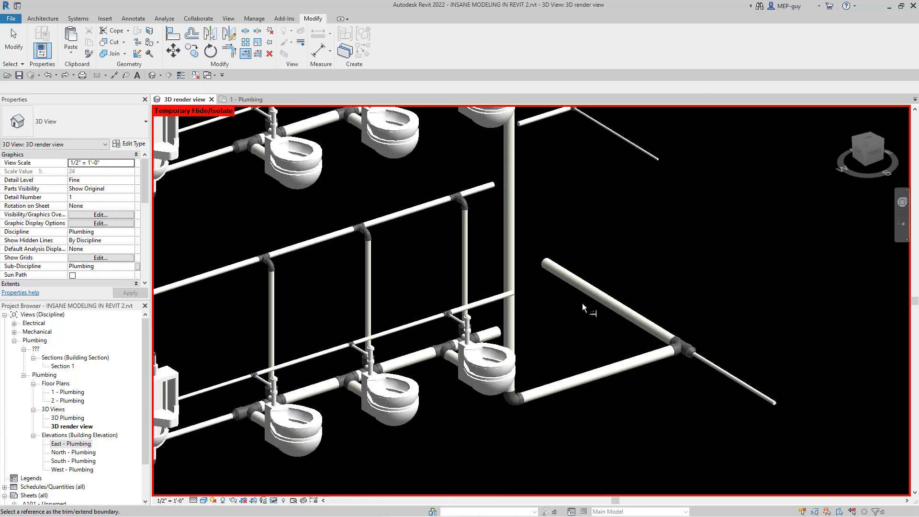
pyautogui.click(509, 326)
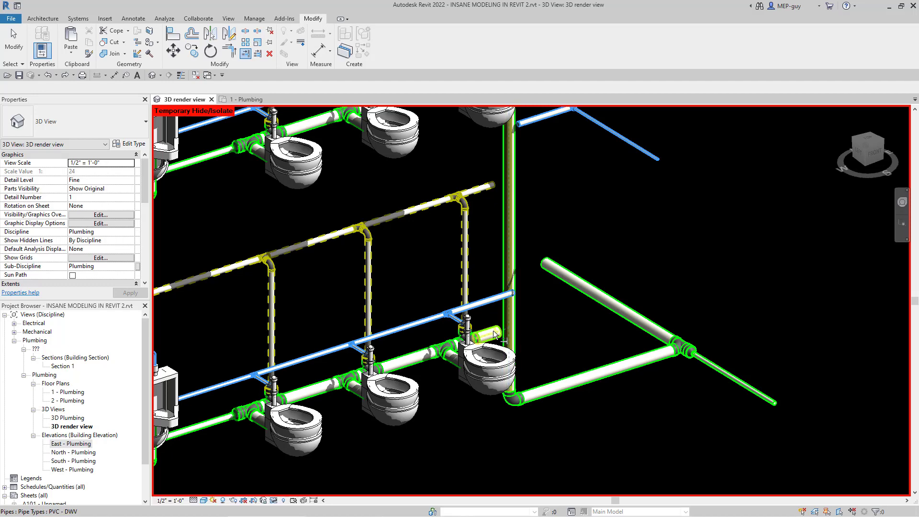
pyautogui.click(565, 362)
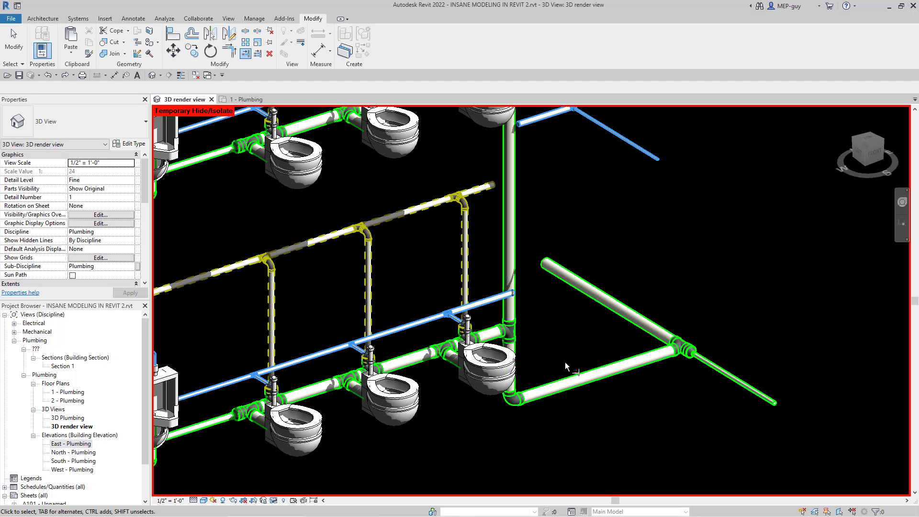
pyautogui.press('Escape')
# Step: Examine the sanitary branch connections along the riser from the first floor up to the top floor
pyautogui.scroll(-4, 495, 409)
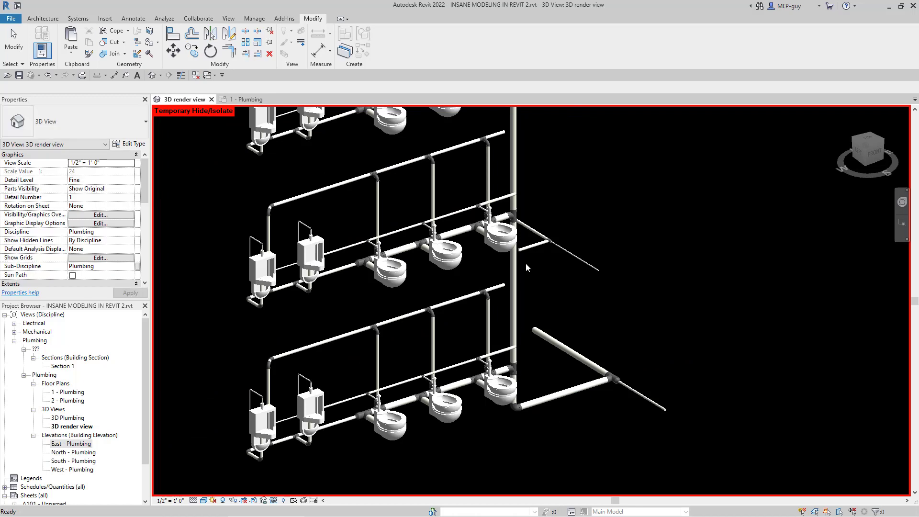
pyautogui.scroll(-2, 488, 433)
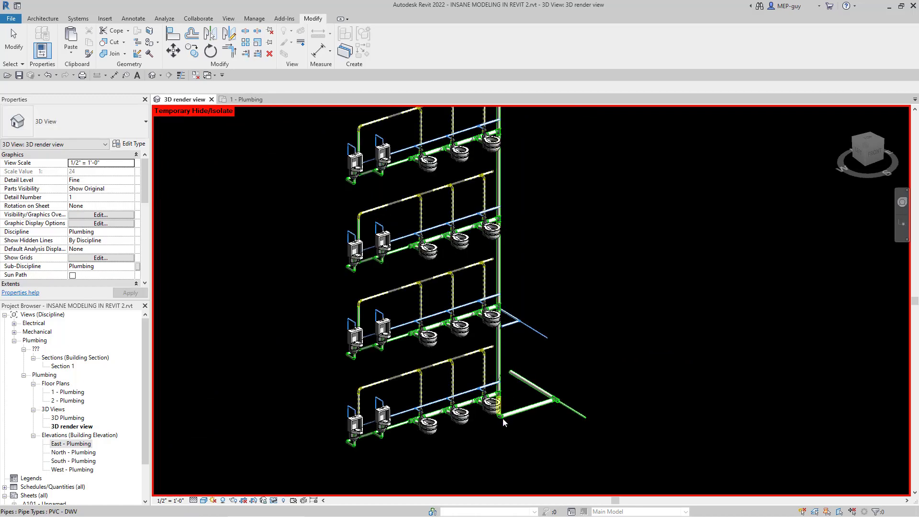
pyautogui.scroll(-2, 504, 427)
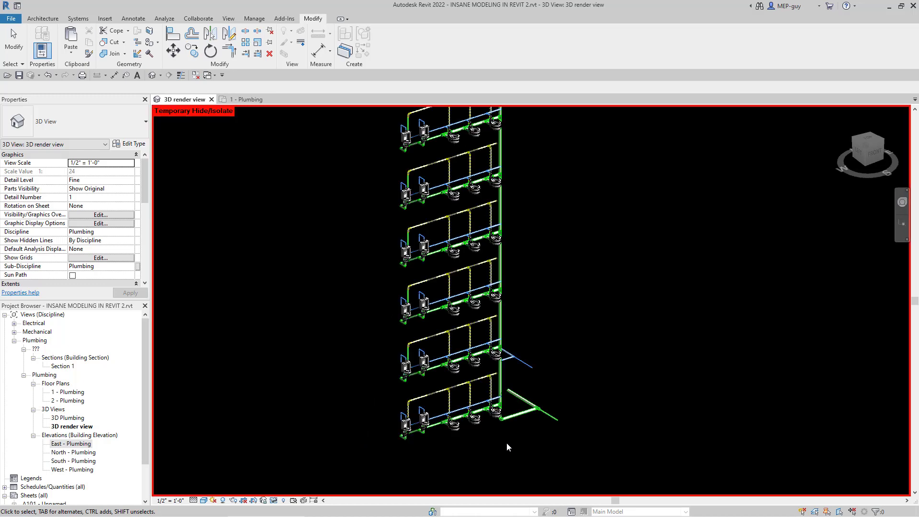
pyautogui.scroll(-2, 507, 442)
pyautogui.scroll(6, 507, 246)
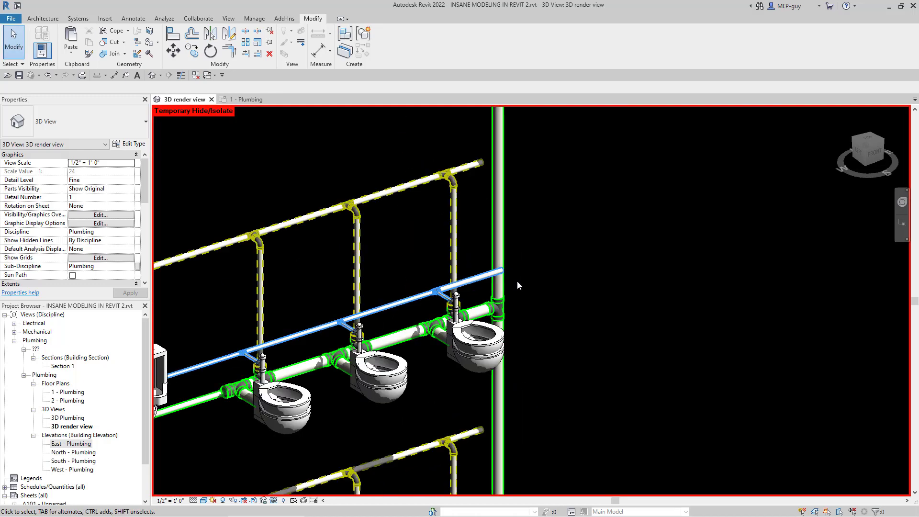
pyautogui.scroll(-2, 513, 314)
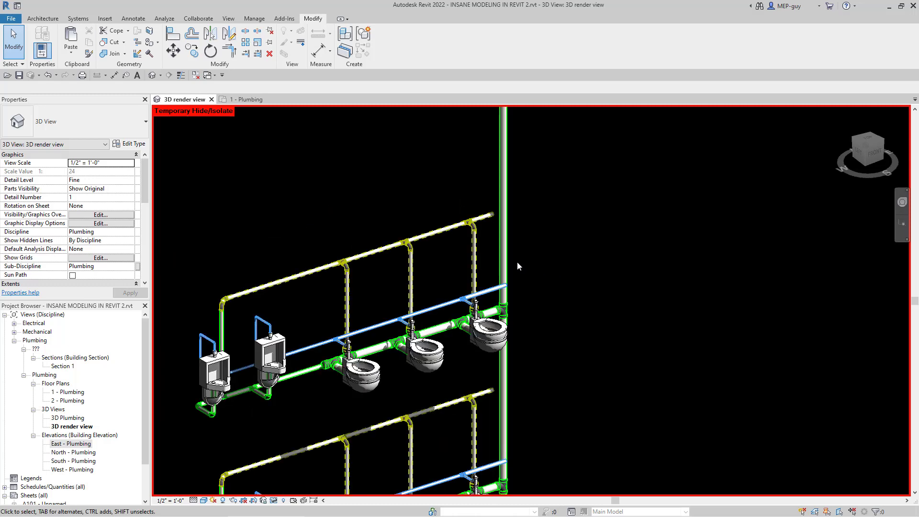
pyautogui.scroll(-4, 501, 265)
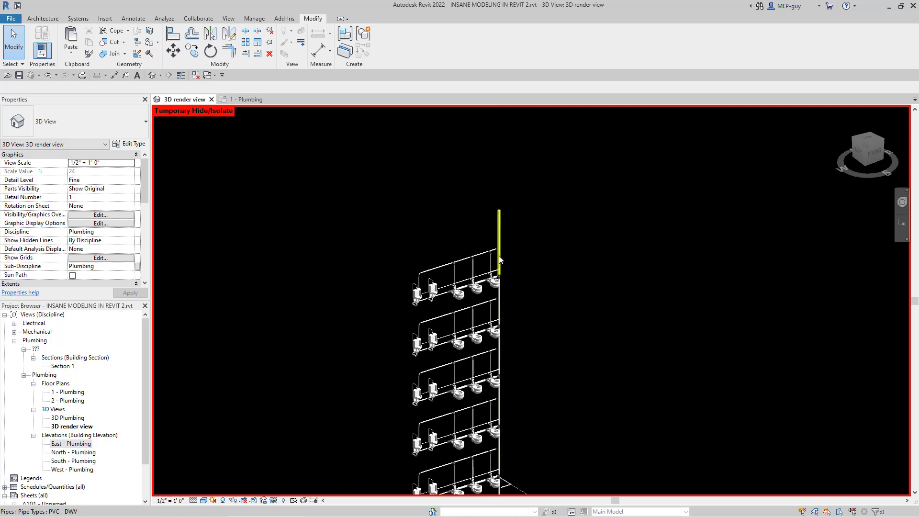
pyautogui.scroll(-1, 490, 194)
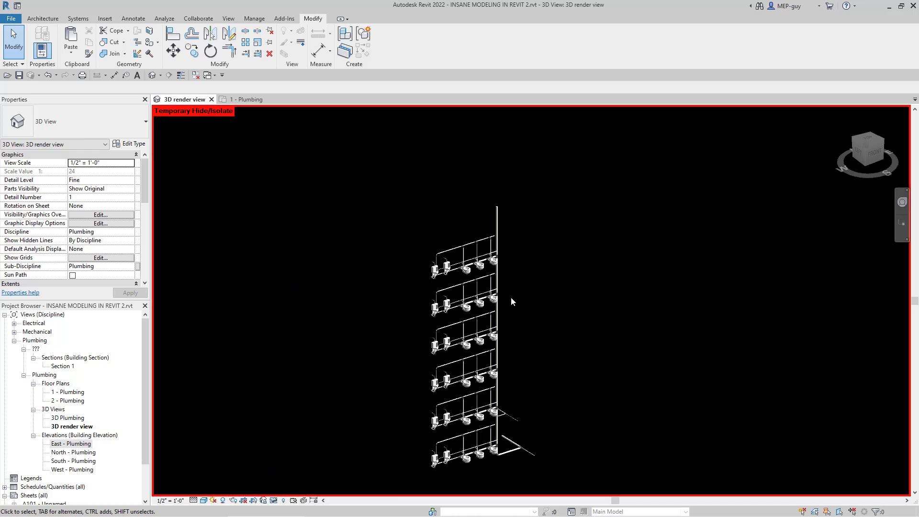
# Step: Clear the selection and reset the temporary hide to bring back the vent and water risers
pyautogui.moveTo(492, 191); pyautogui.dragTo(557, 479)
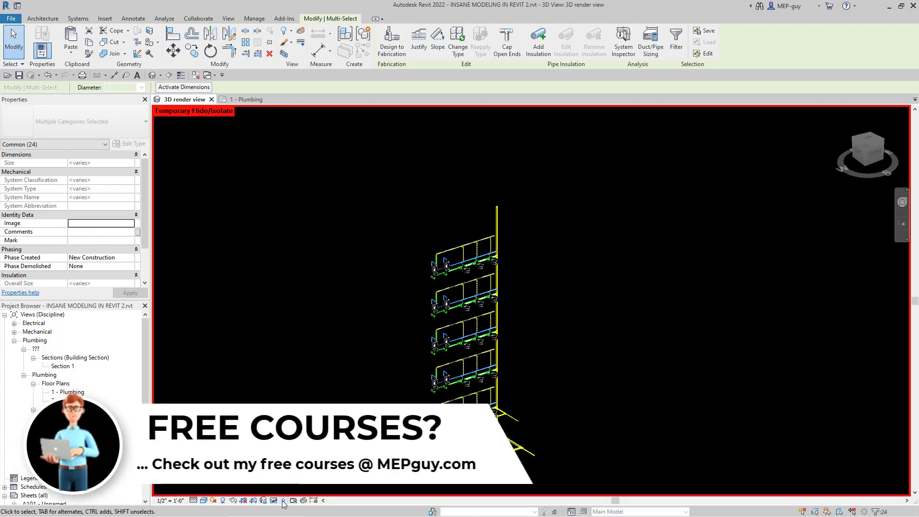
pyautogui.press('Escape')
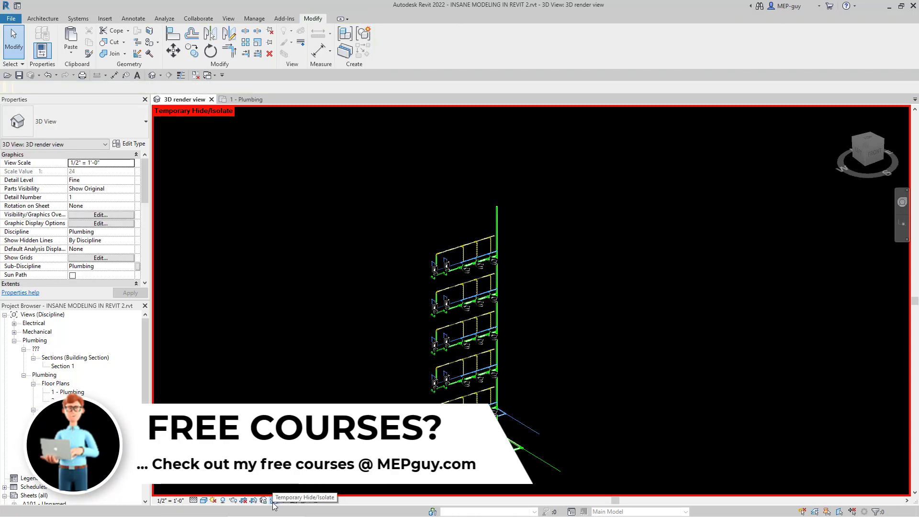
pyautogui.click(273, 501)
pyautogui.click(302, 492)
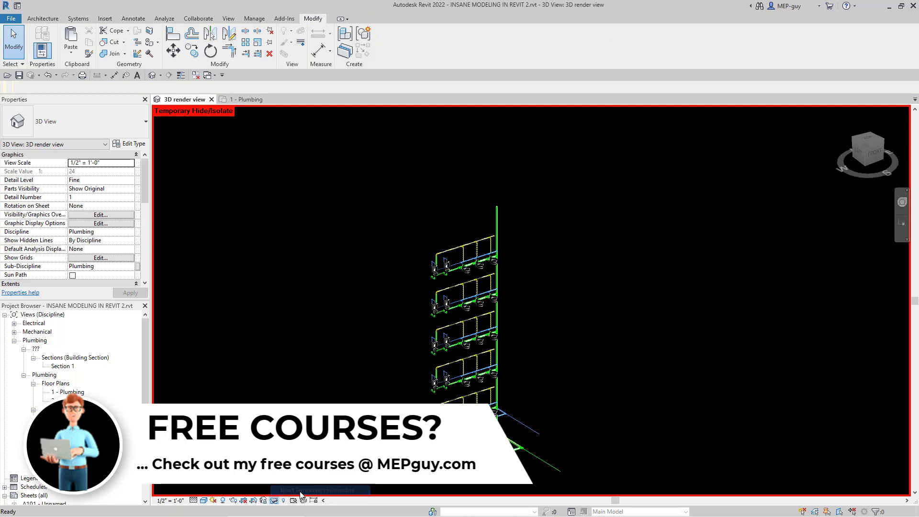
# Step: Reselect the previously selected sanitary riser, its base run and the incoming water line, and temporarily hide these elements
pyautogui.rightClick(514, 240)
pyautogui.click(541, 285)
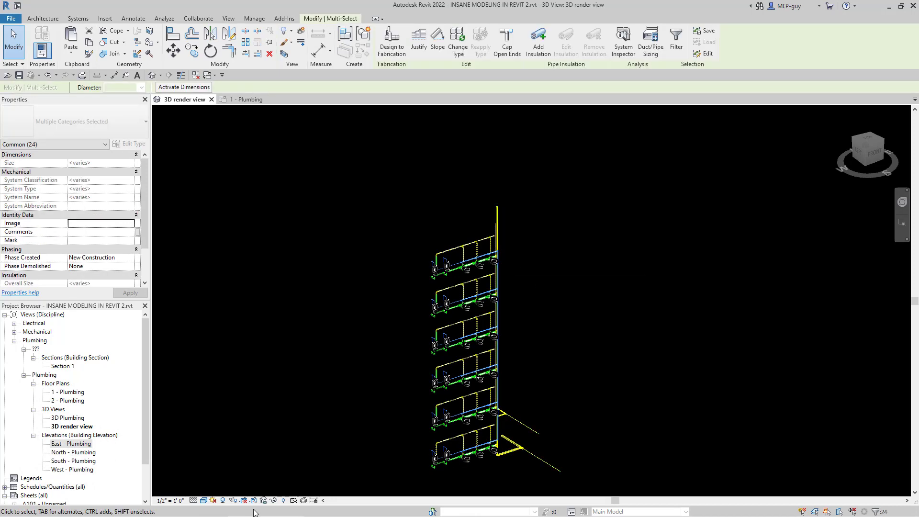
pyautogui.click(274, 500)
pyautogui.click(307, 477)
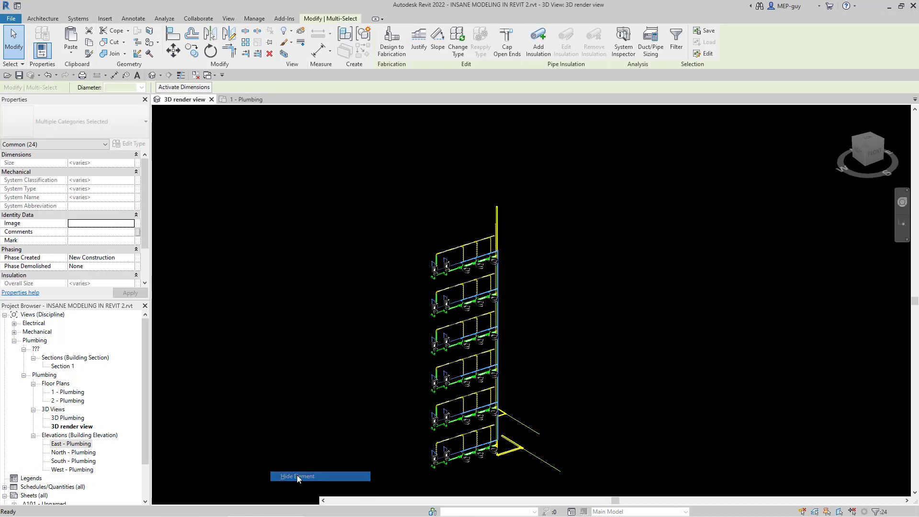
# Step: Extend the top-floor vent branch to the vent riser and the top-floor water branch to the water riser
pyautogui.scroll(10, 485, 260)
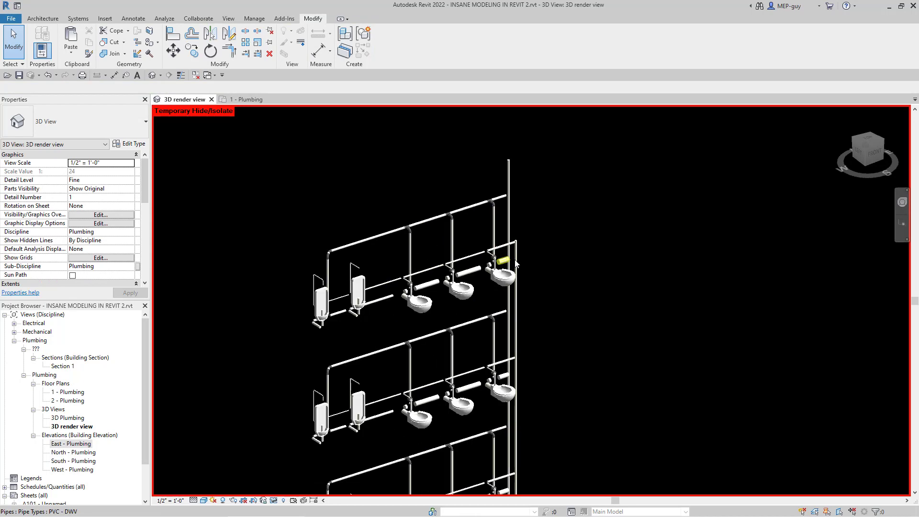
pyautogui.scroll(-2, 495, 363)
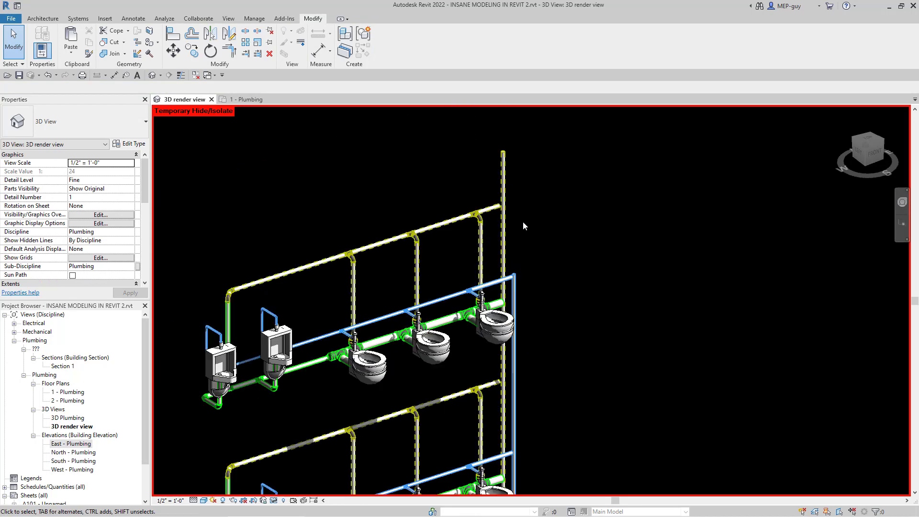
pyautogui.scroll(4, 513, 196)
pyautogui.scroll(-3, 484, 222)
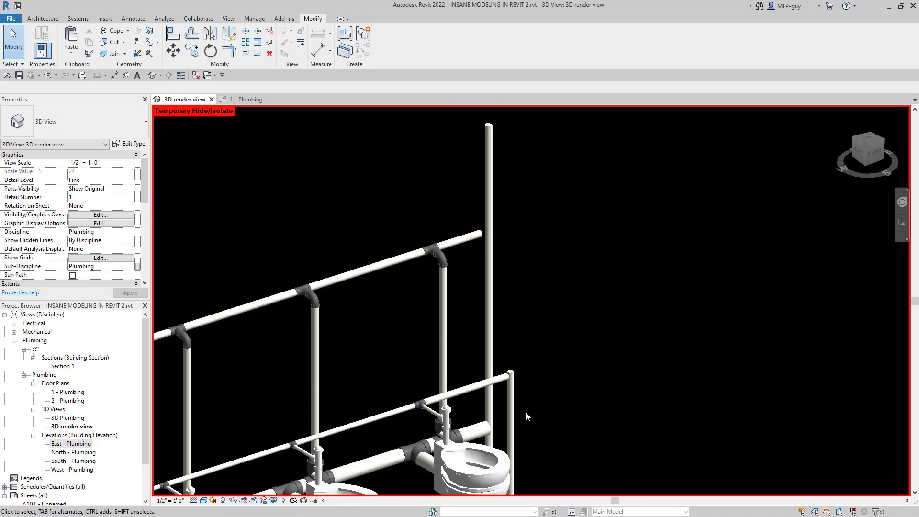
pyautogui.click(246, 53)
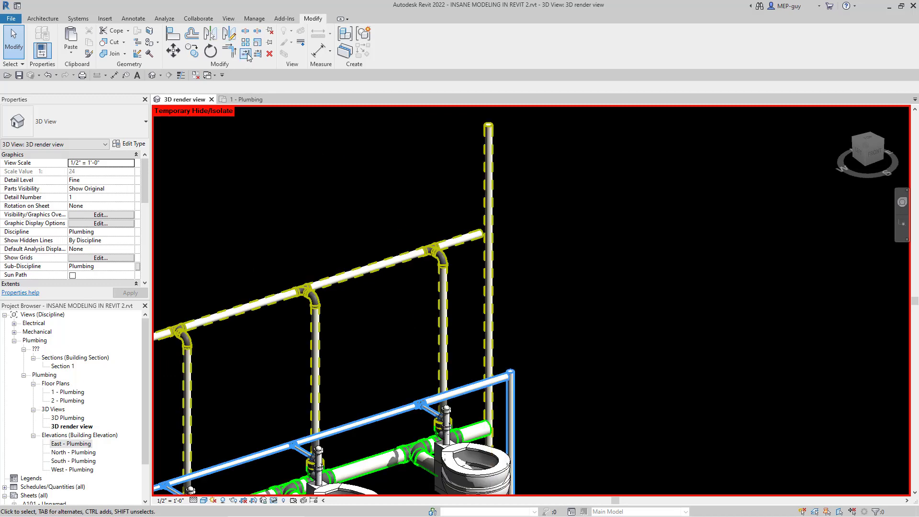
pyautogui.click(489, 257)
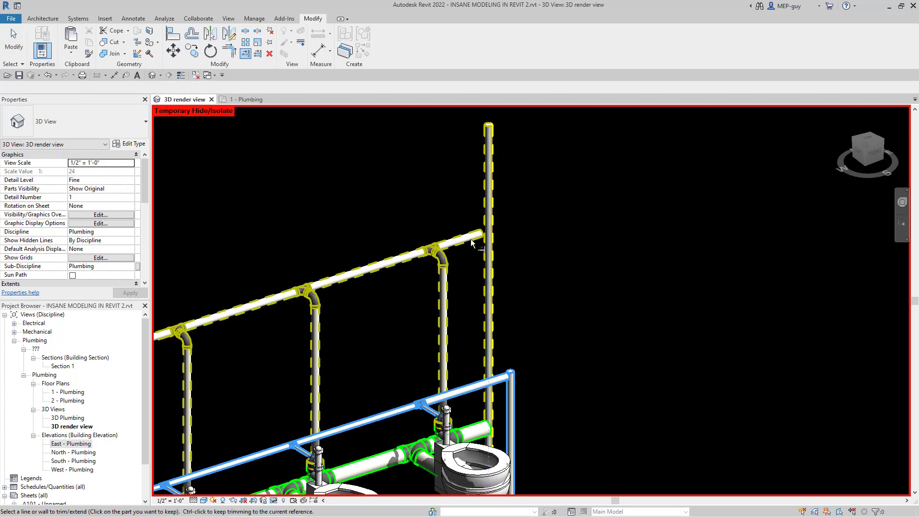
pyautogui.click(514, 397)
pyautogui.click(484, 385)
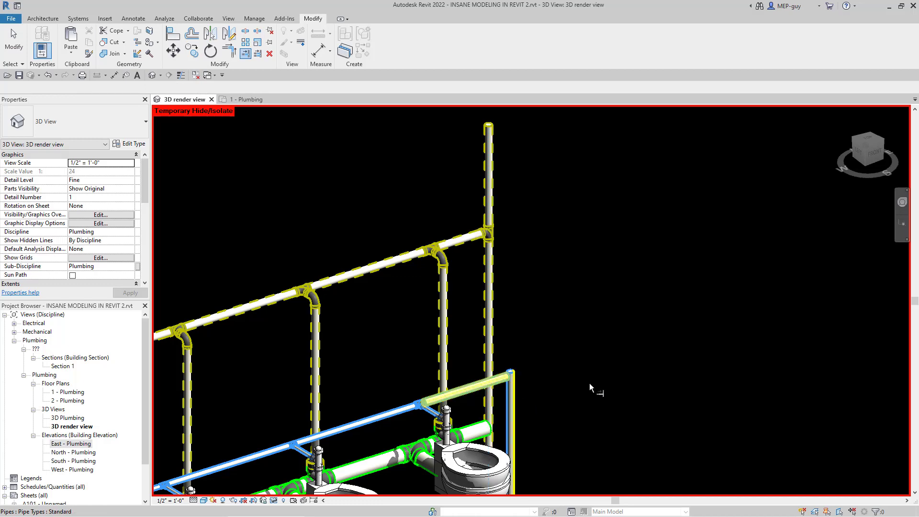
# Step: Extend the vent and water branches on the floor below the top one to their risers, and check the vent tee
pyautogui.scroll(-4, 499, 255)
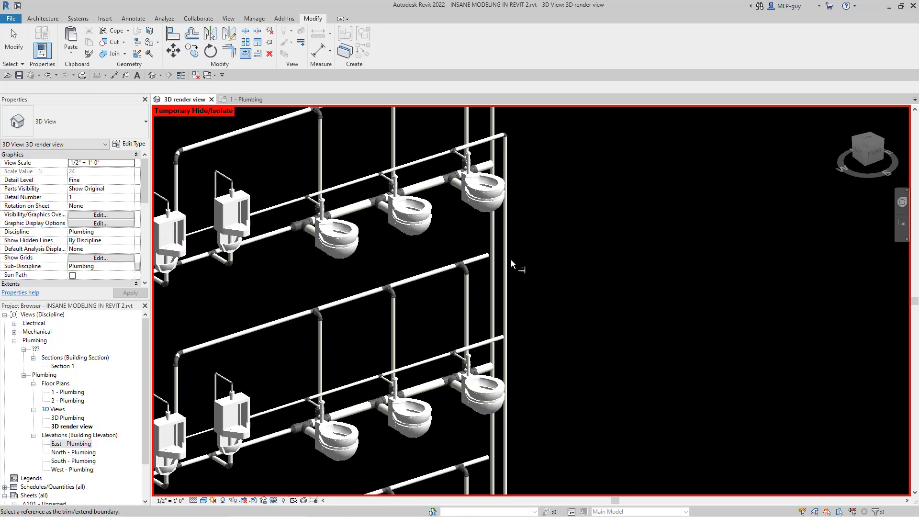
pyautogui.click(482, 260)
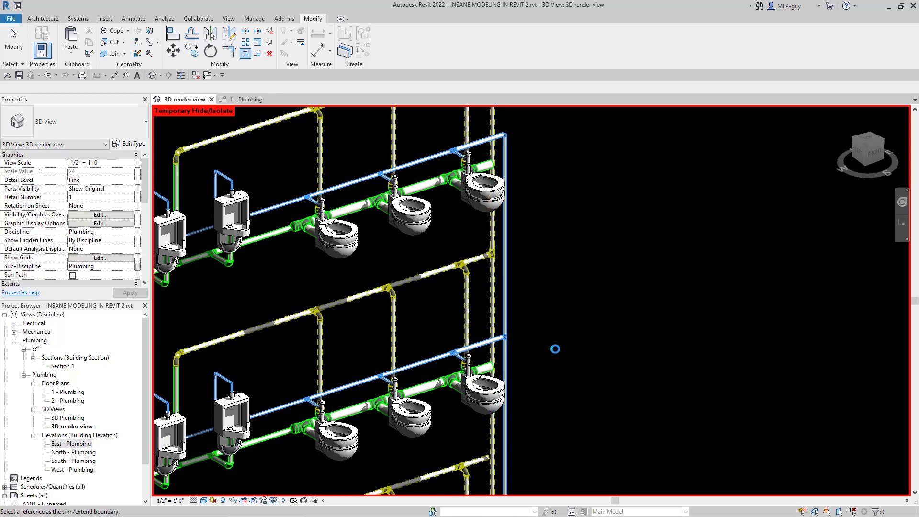
pyautogui.scroll(8, 496, 258)
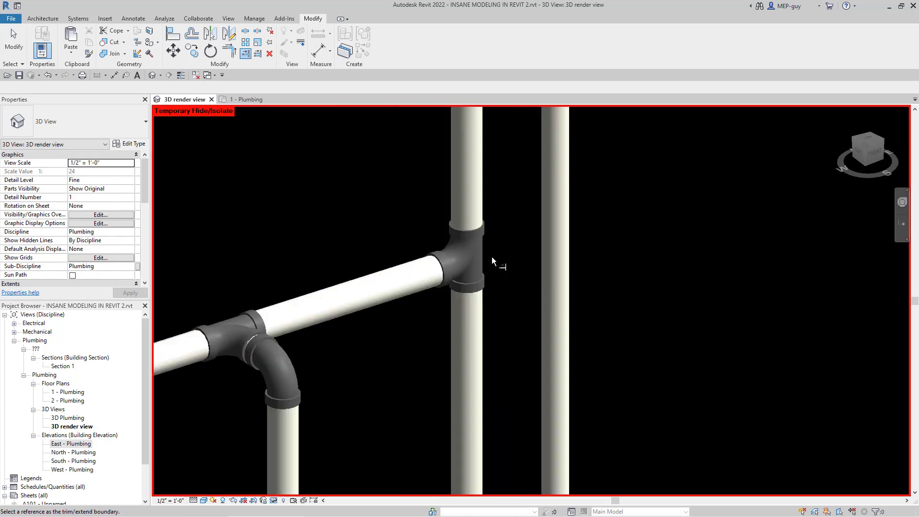
pyautogui.scroll(-3, 476, 251)
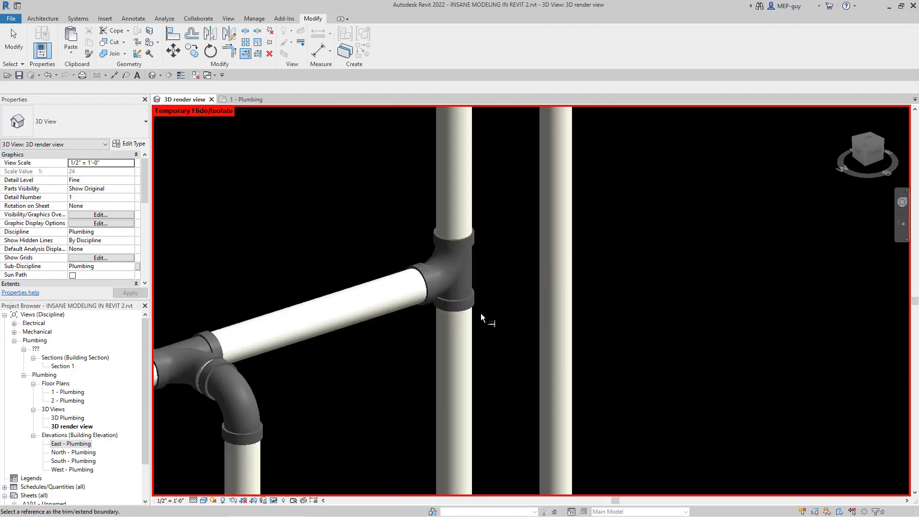
pyautogui.press('Escape')
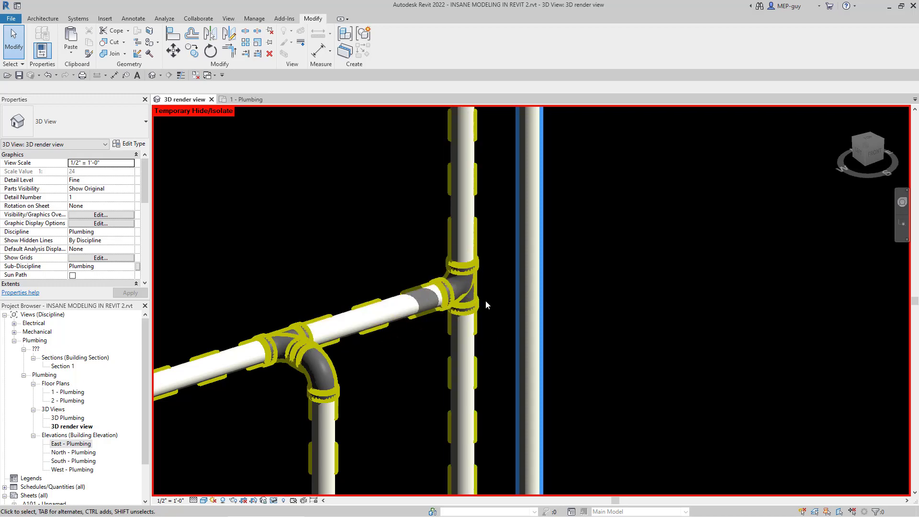
# Step: Extend the vent and water branches on the remaining middle floors down to Level 2 to their risers
pyautogui.scroll(-4, 514, 245)
pyautogui.scroll(-2, 505, 158)
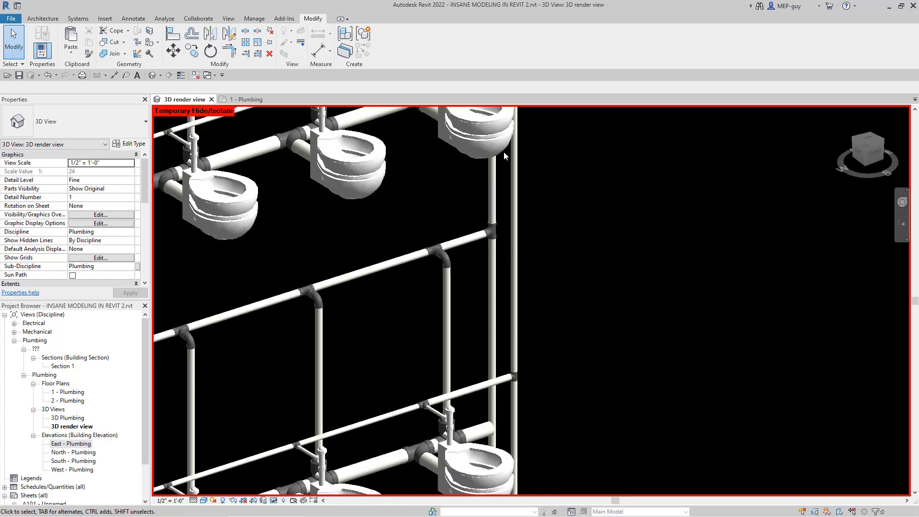
pyautogui.scroll(-2, 503, 151)
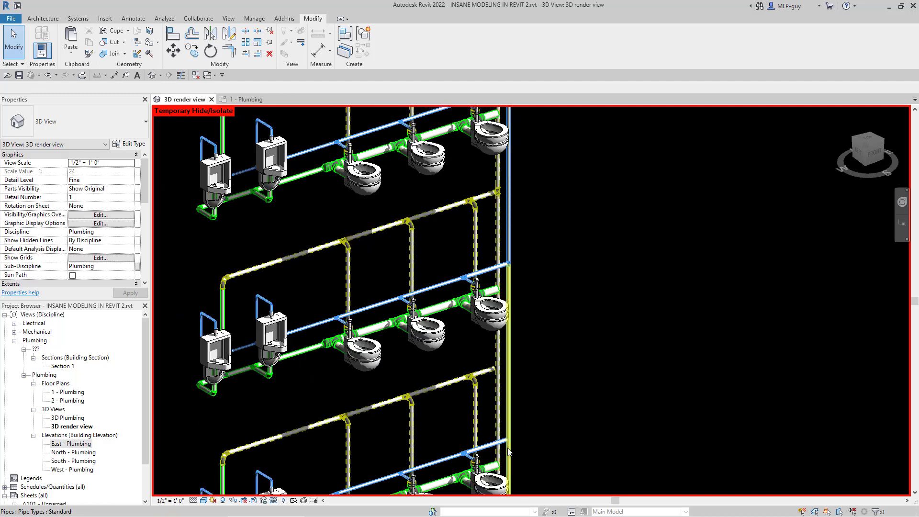
pyautogui.scroll(3, 507, 447)
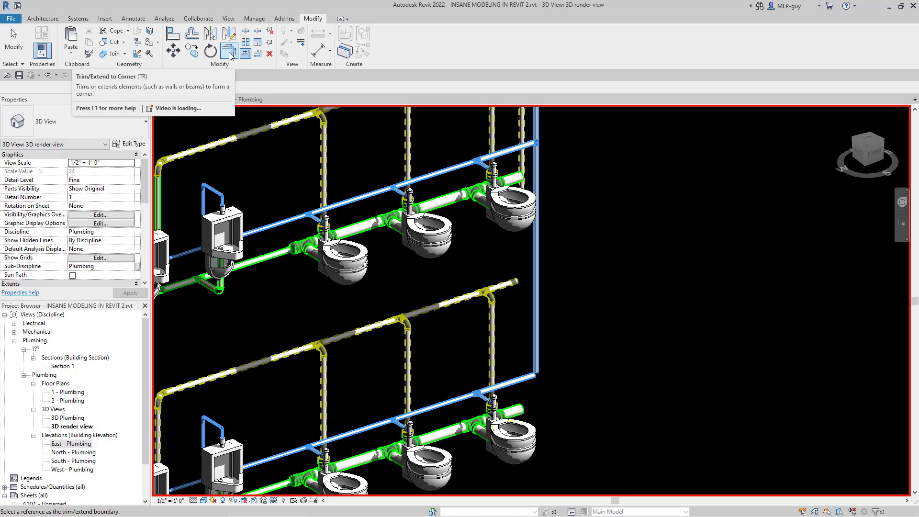
# Step: Trim the first-floor vent and water branches to corners with the lower ends of their risers, and leave the command
pyautogui.click(522, 157)
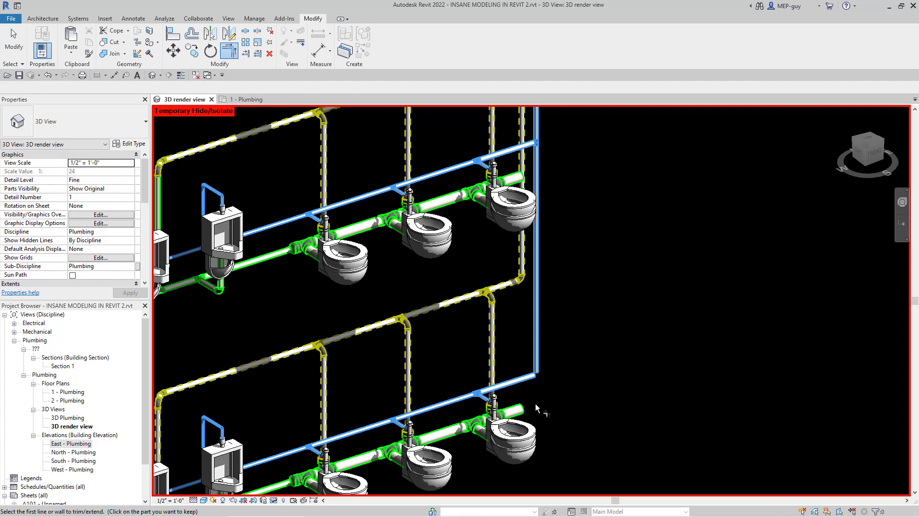
pyautogui.scroll(2, 535, 403)
pyautogui.click(519, 364)
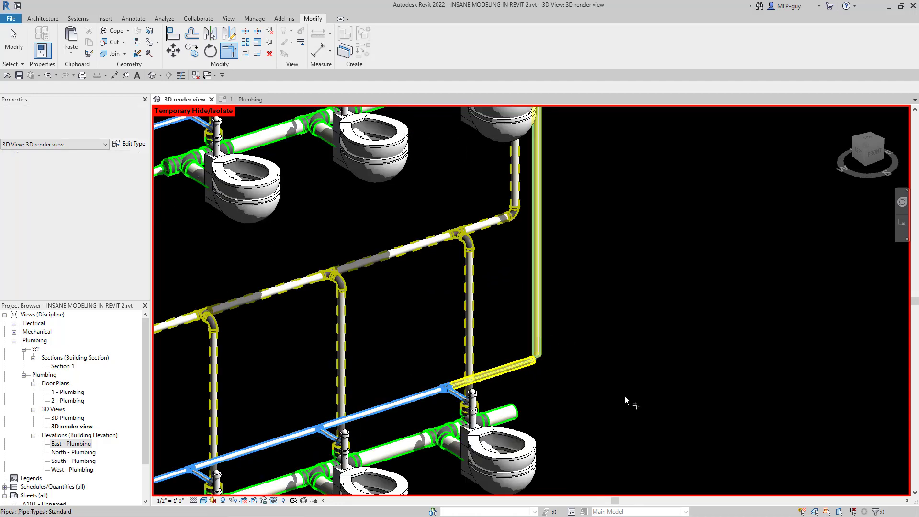
pyautogui.press('Escape')
pyautogui.press('Escape')
# Step: Reset the temporary hide to bring back the sanitary riser and the incoming water and sanitary lines
pyautogui.scroll(-2, 482, 411)
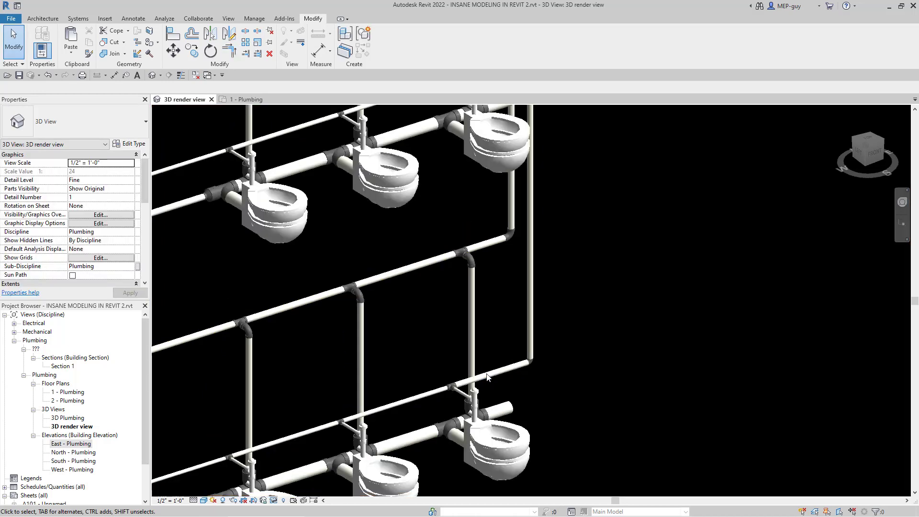
pyautogui.scroll(-1, 533, 397)
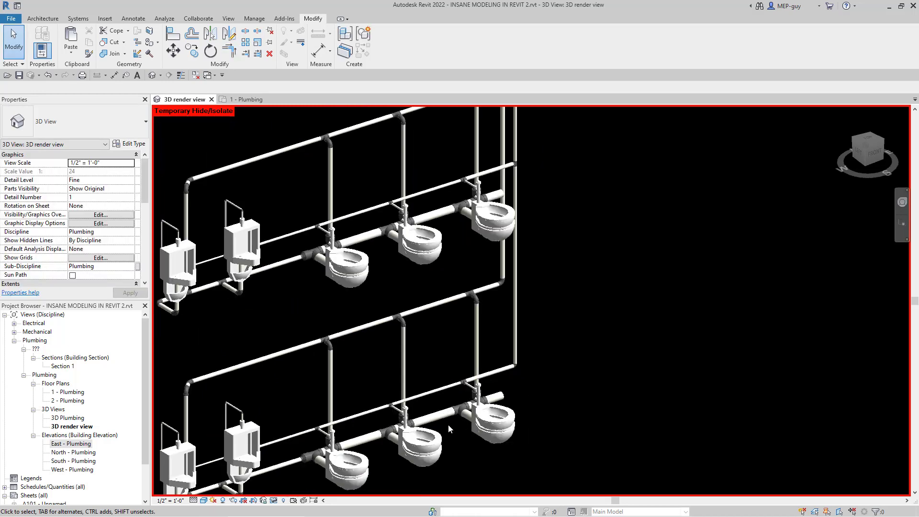
pyautogui.click(273, 501)
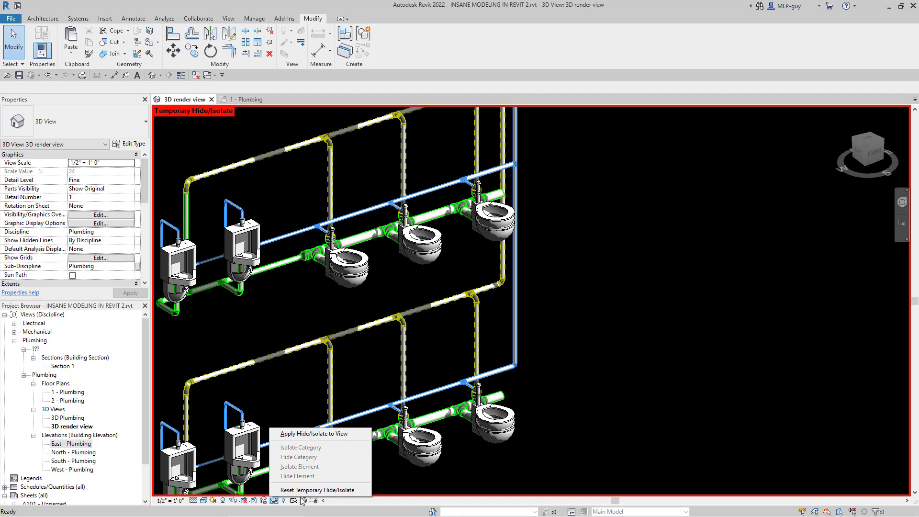
pyautogui.click(306, 490)
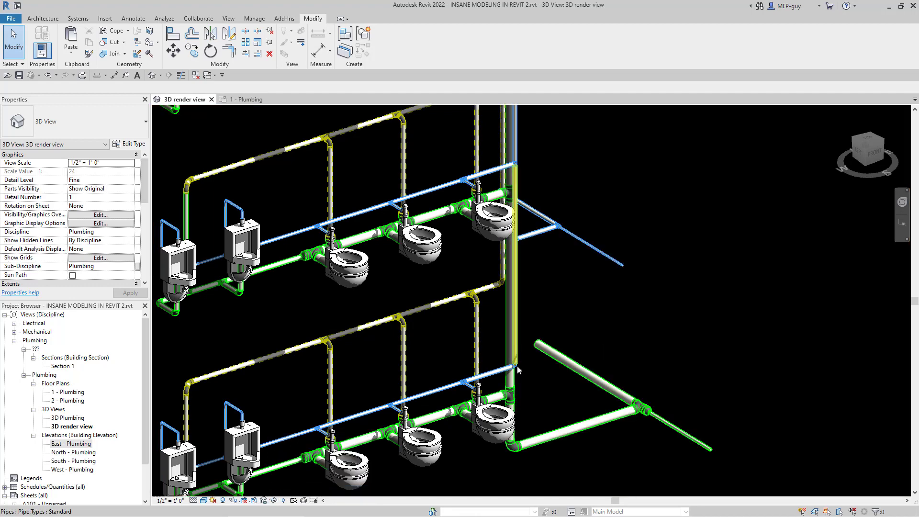
# Step: Examine the complete plumbing stack from the first floor to the top floor and from the opposite side, and clear the selection
pyautogui.scroll(-1, 517, 368)
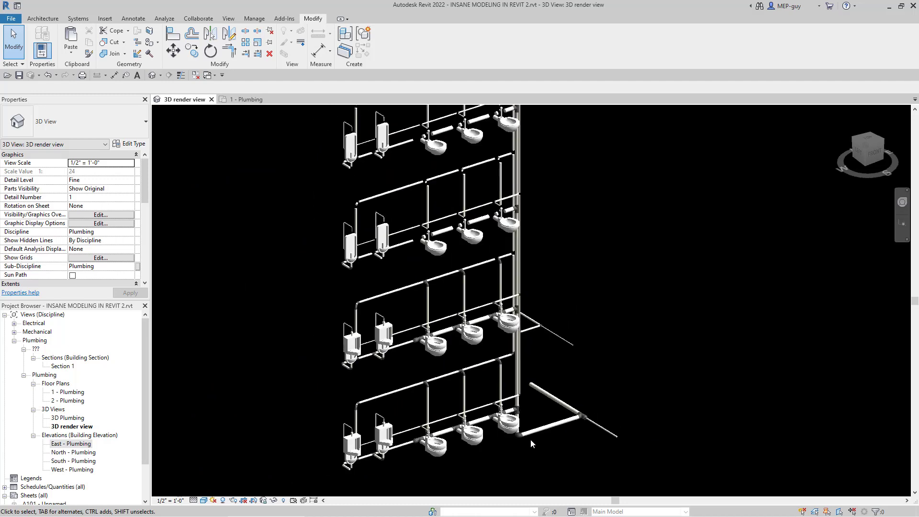
pyautogui.scroll(-3, 530, 438)
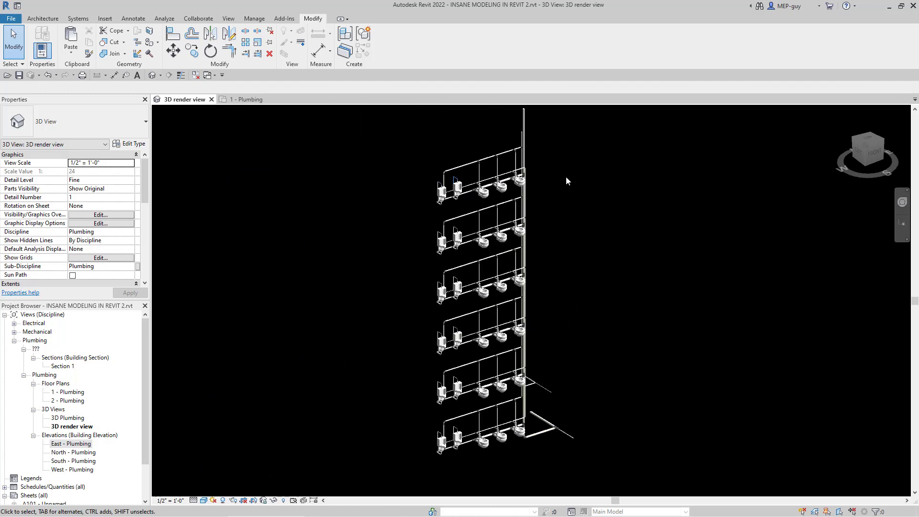
pyautogui.scroll(3, 566, 176)
pyautogui.scroll(-3, 495, 194)
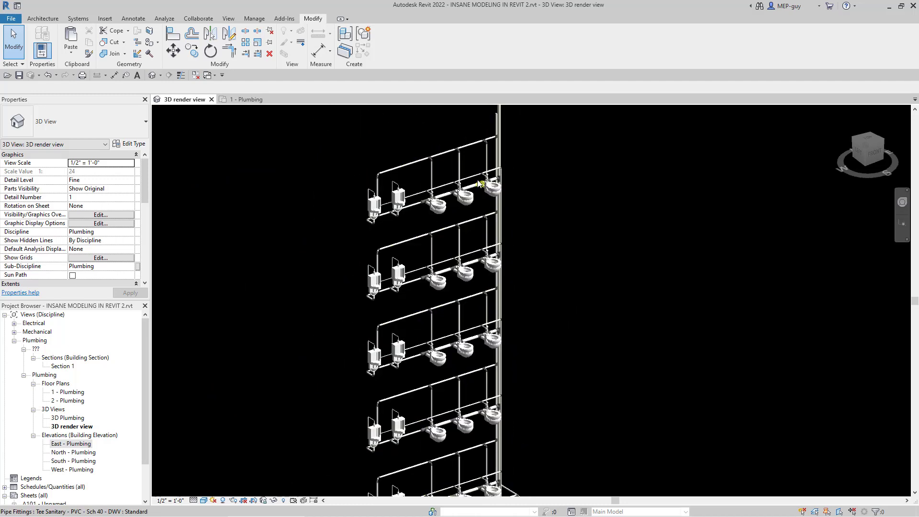
pyautogui.scroll(2, 528, 377)
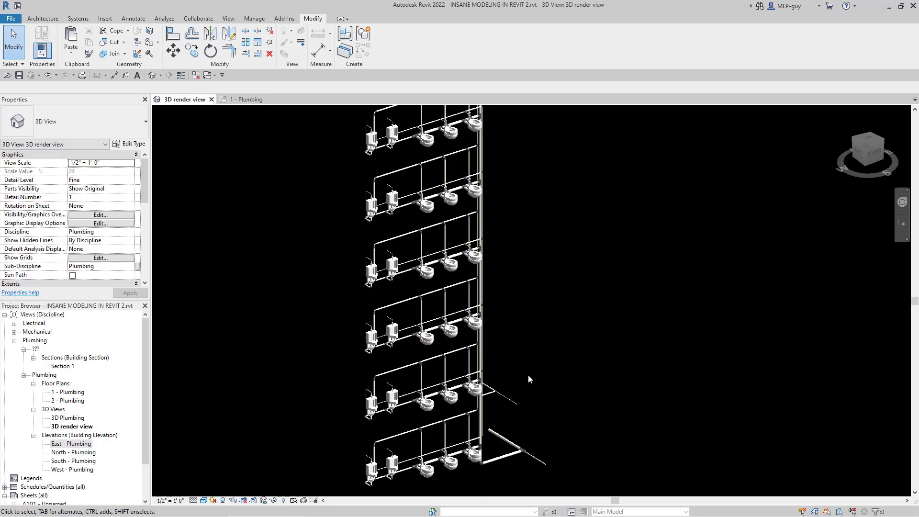
pyautogui.scroll(-1, 509, 357)
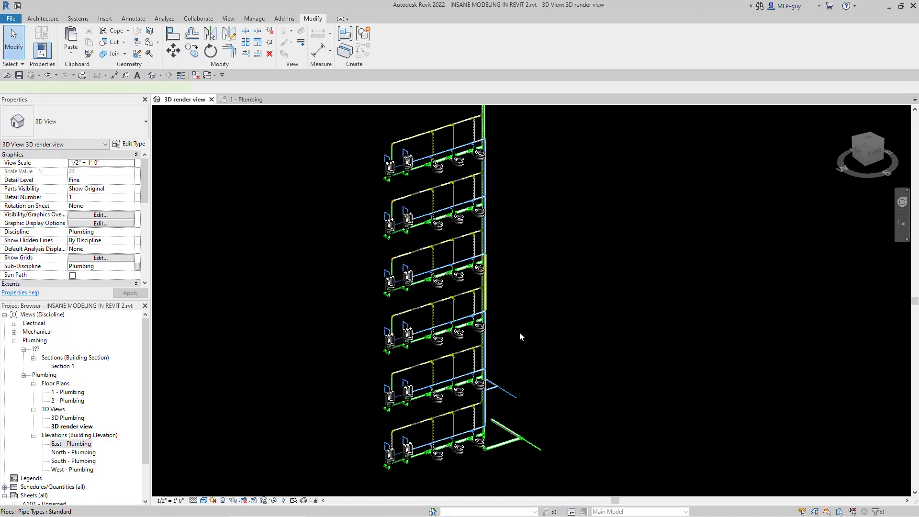
pyautogui.keyDown('shift'); pyautogui.moveTo(519, 333); pyautogui.dragTo(420, 332, button='middle'); pyautogui.keyUp('shift')
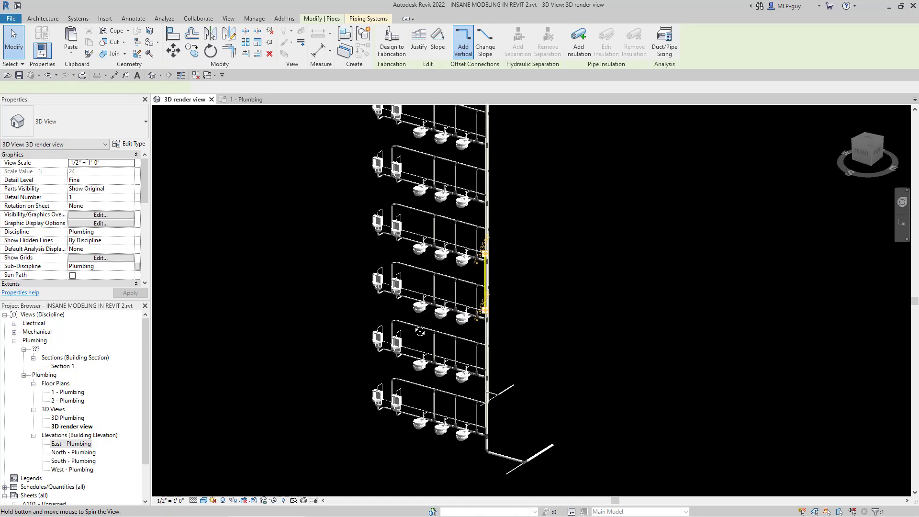
pyautogui.scroll(-3, 367, 455)
pyautogui.scroll(3, 443, 439)
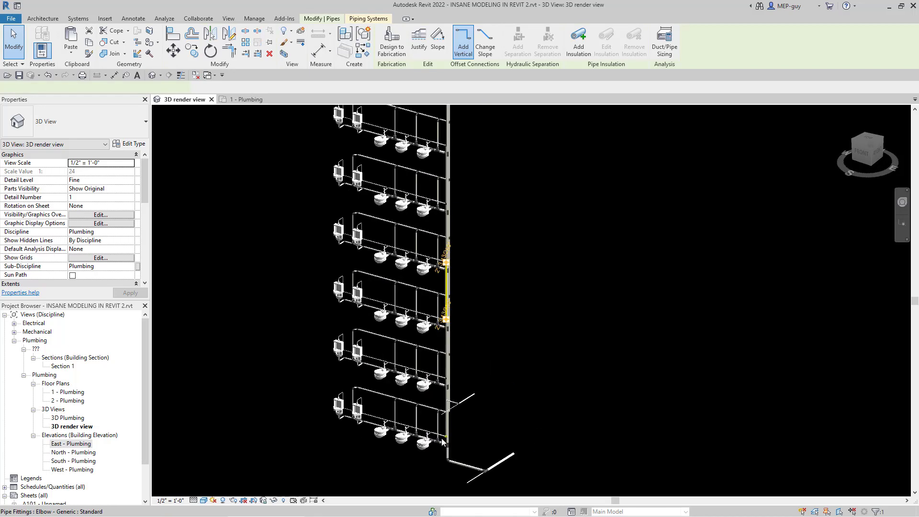
pyautogui.scroll(-1, 421, 441)
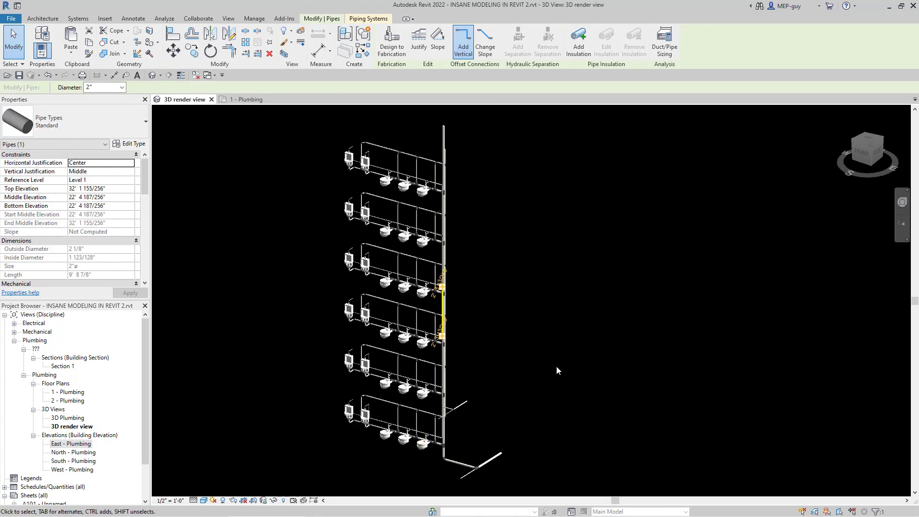
pyautogui.click(568, 338)
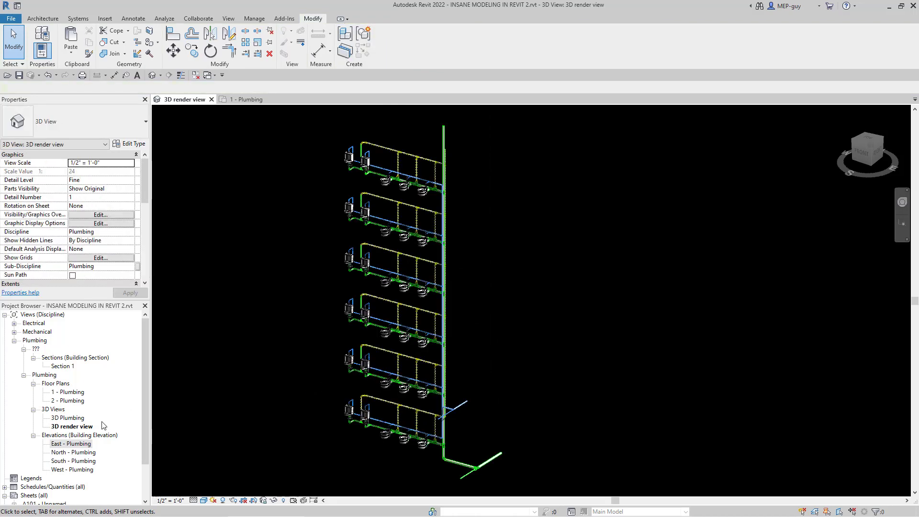
# Step: Duplicate the 3D render view without detailing and show the copy's identity data properties
pyautogui.click(73, 427)
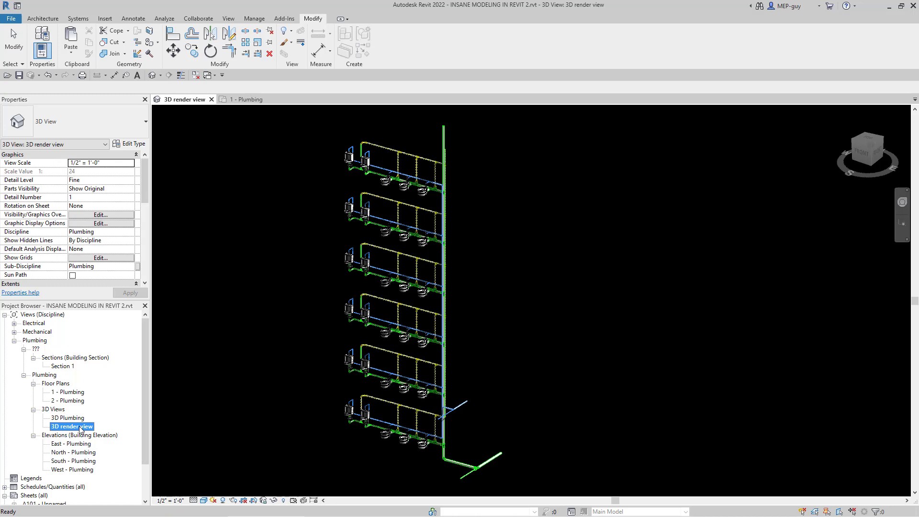
pyautogui.rightClick(81, 429)
pyautogui.moveTo(125, 284)
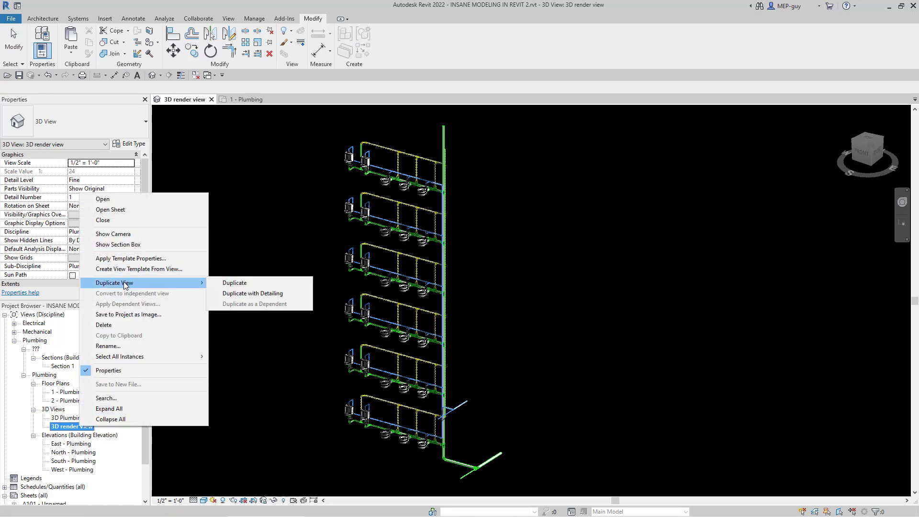
pyautogui.click(234, 285)
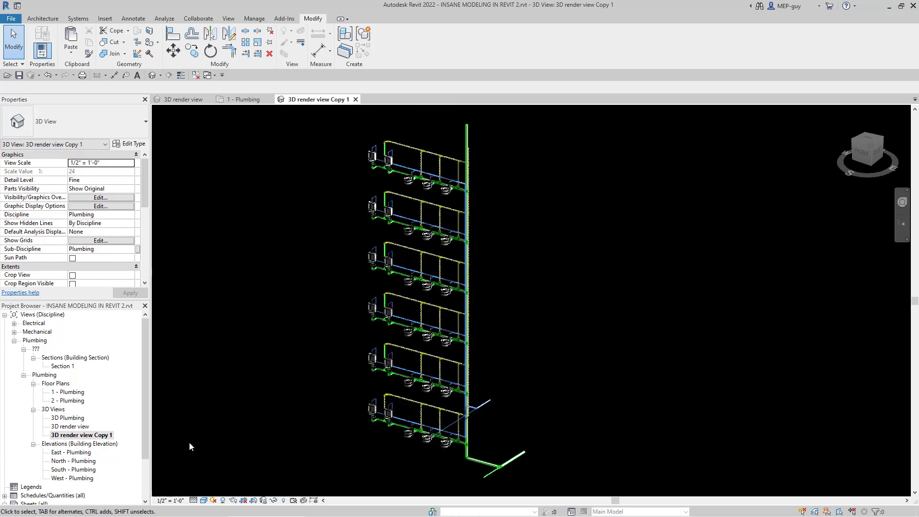
pyautogui.scroll(-5, 103, 188)
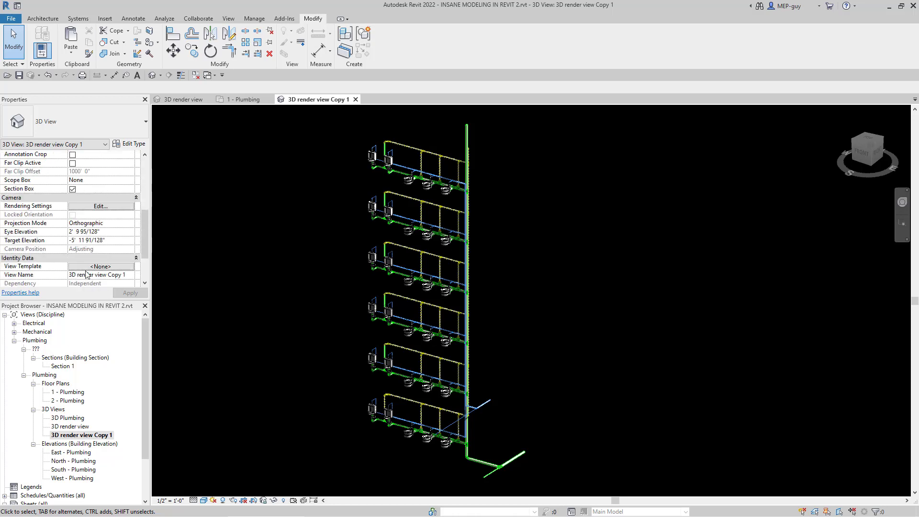
# Step: Assign the Plumbing Plan view template to the duplicated 3D render view
pyautogui.scroll(-2, 121, 227)
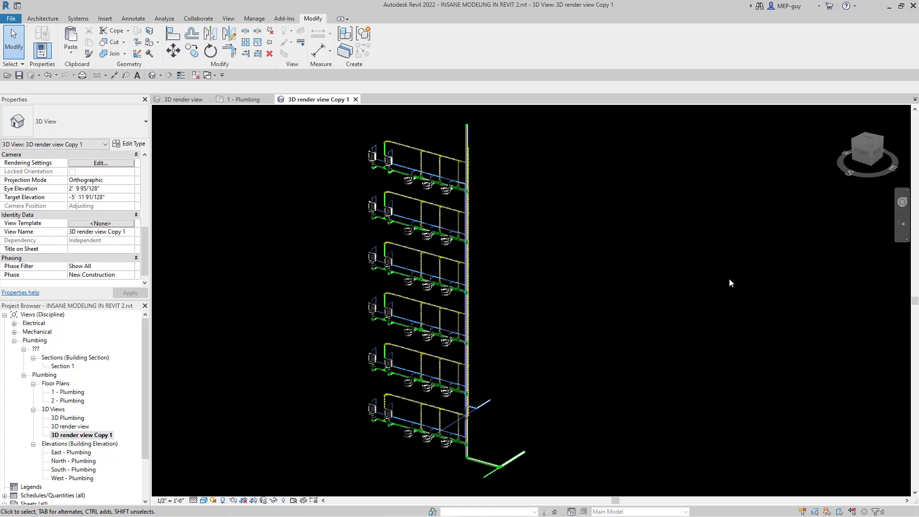
pyautogui.click(103, 224)
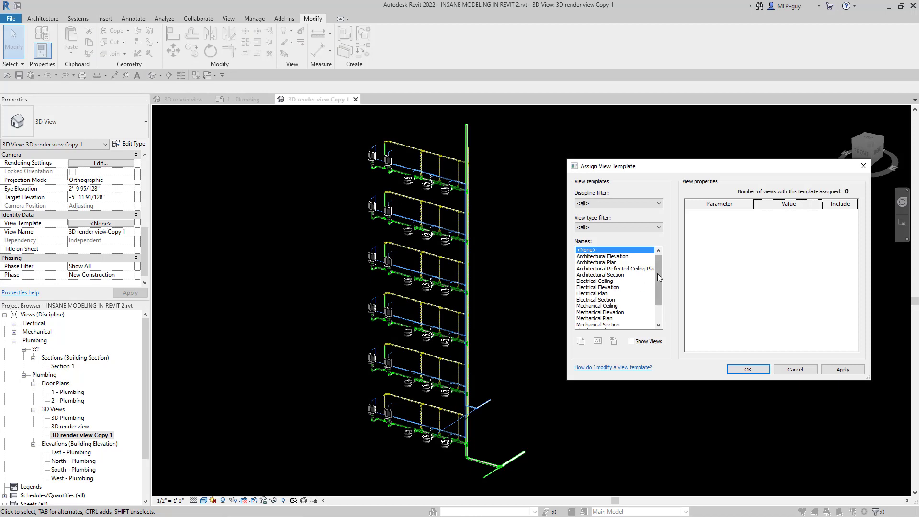
pyautogui.moveTo(660, 277); pyautogui.dragTo(659, 295)
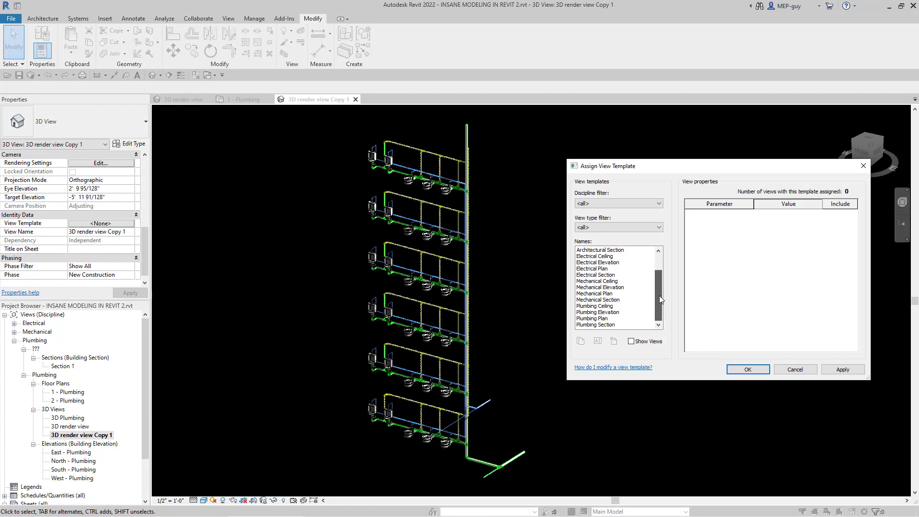
pyautogui.click(604, 318)
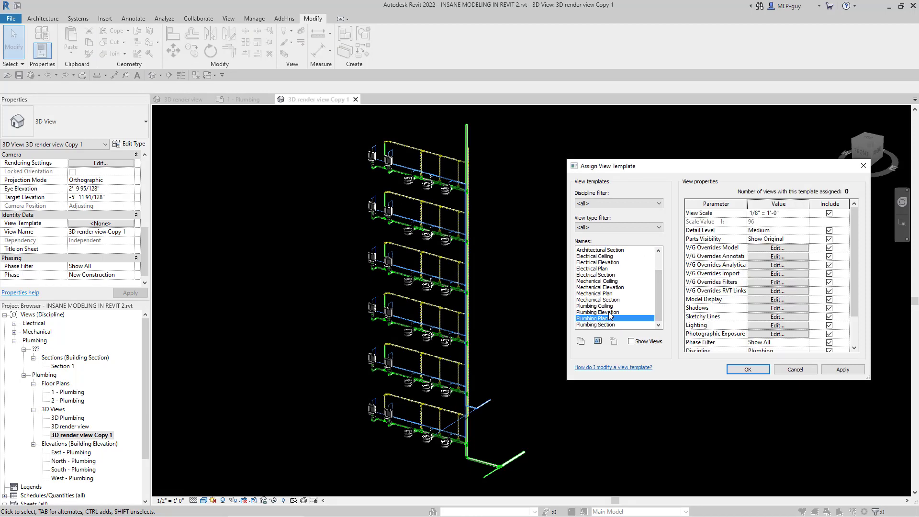
pyautogui.click(746, 370)
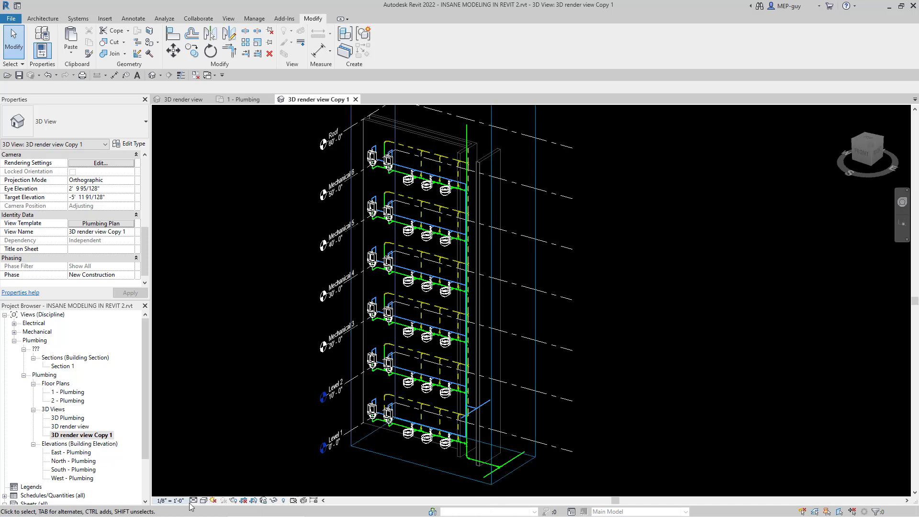
# Step: Set the duplicated view's template back to <None> so its display settings can be edited directly
pyautogui.click(92, 224)
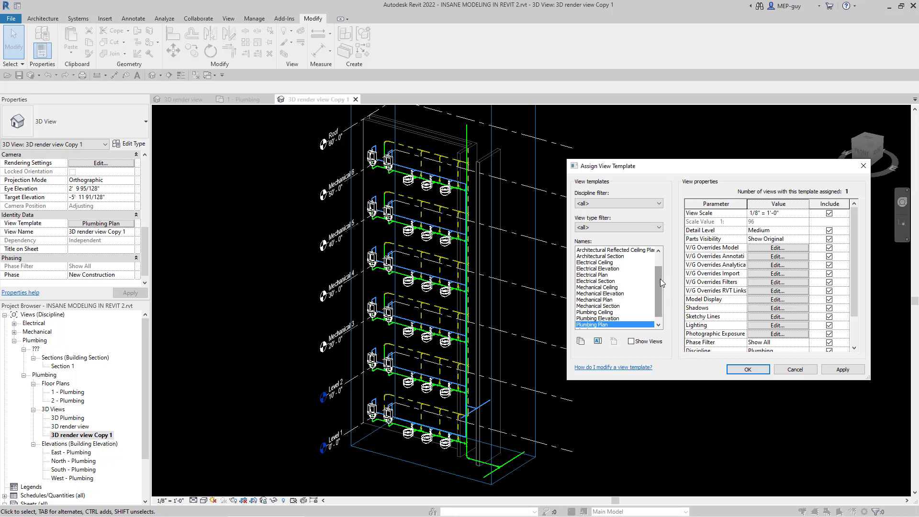
pyautogui.scroll(1, 660, 279)
pyautogui.click(593, 250)
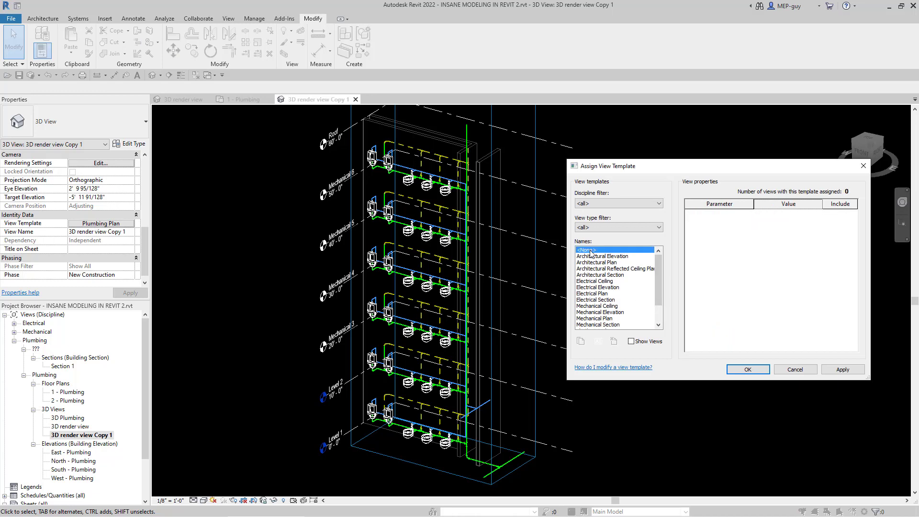
pyautogui.click(745, 372)
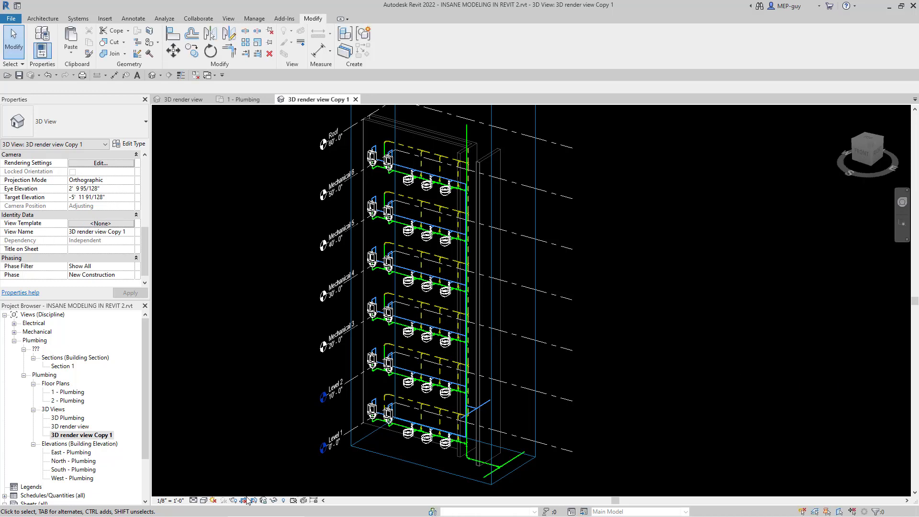
# Step: Set the duplicated view's visual style to Shaded and inspect the piping and fixtures on the lower floors
pyautogui.click(194, 501)
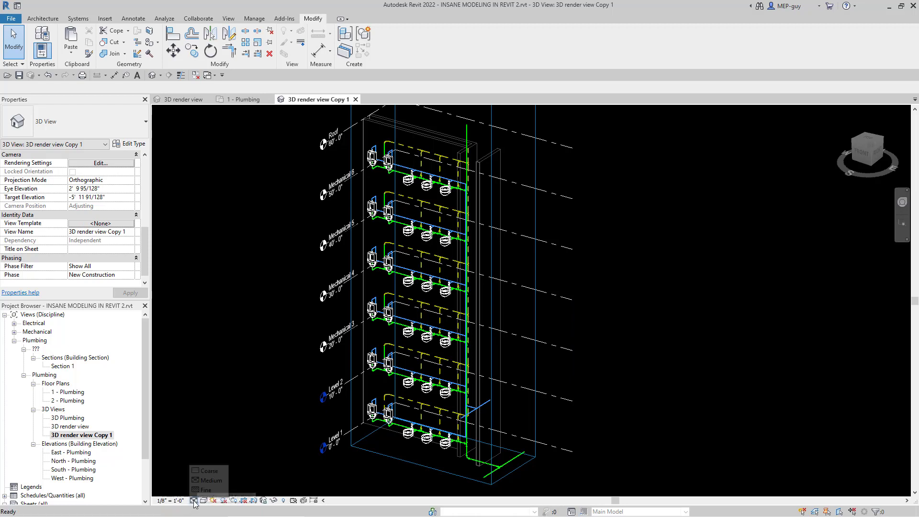
pyautogui.click(203, 501)
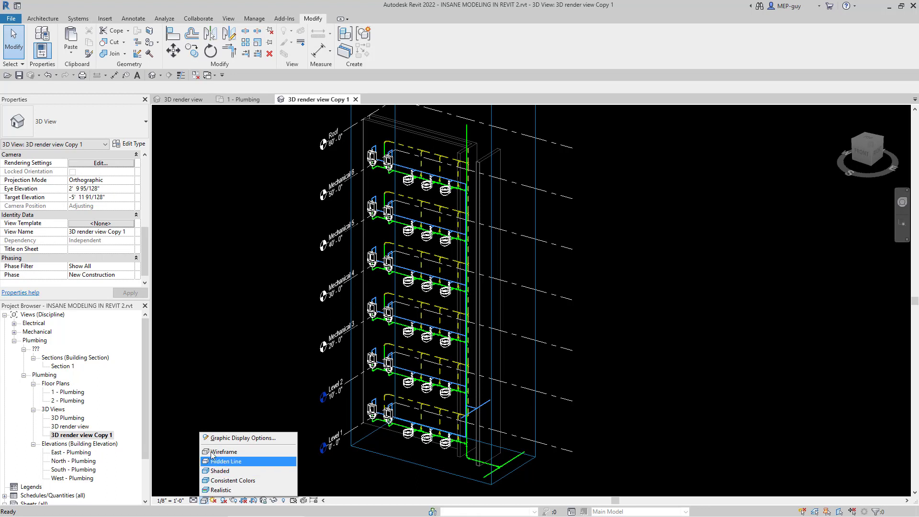
pyautogui.click(226, 471)
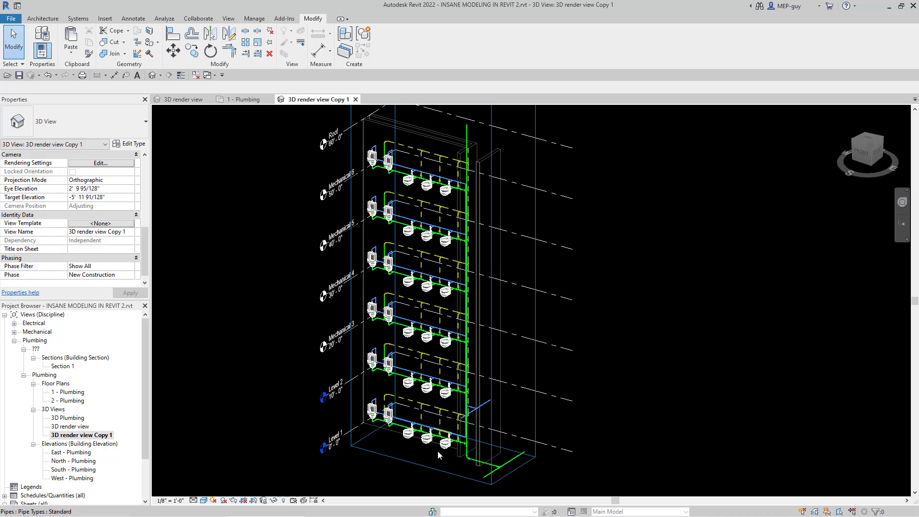
pyautogui.scroll(5, 436, 454)
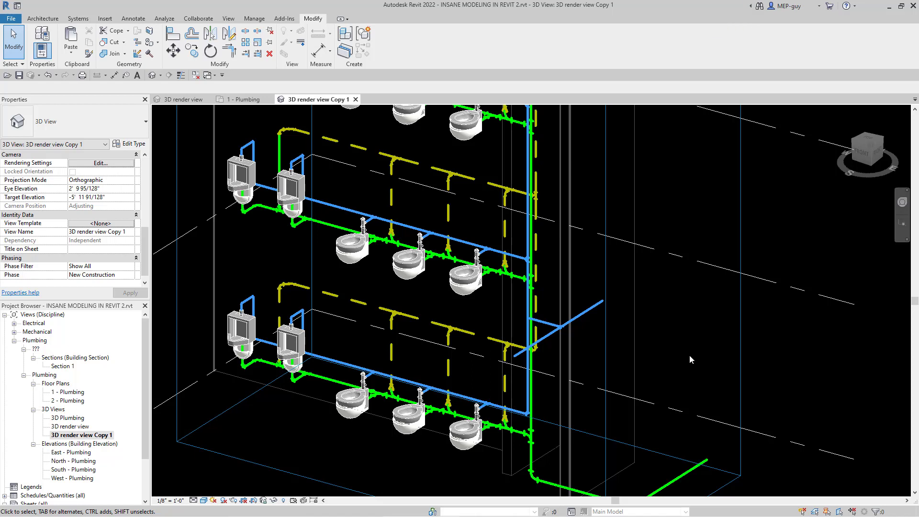
pyautogui.scroll(-2, 690, 359)
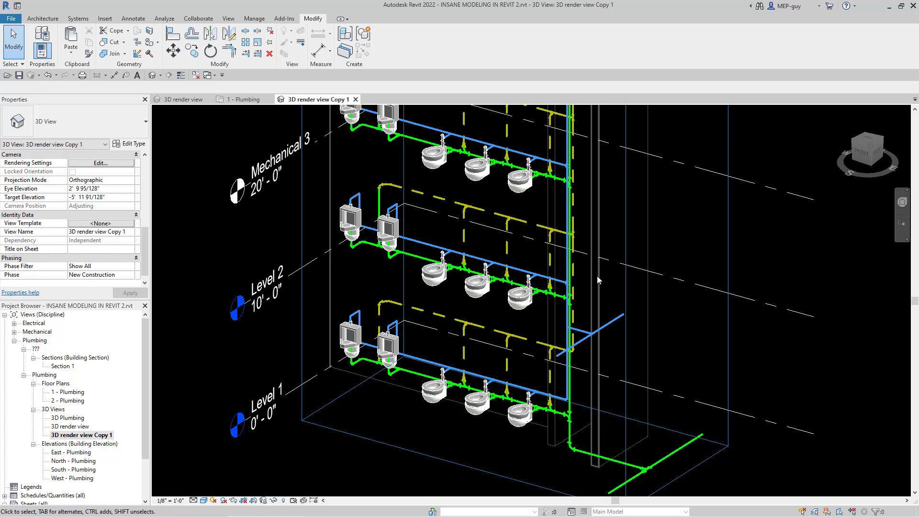
pyautogui.keyDown('shift'); pyautogui.moveTo(619, 272); pyautogui.dragTo(616, 297, button='middle'); pyautogui.keyUp('shift')
pyautogui.scroll(-1, 467, 455)
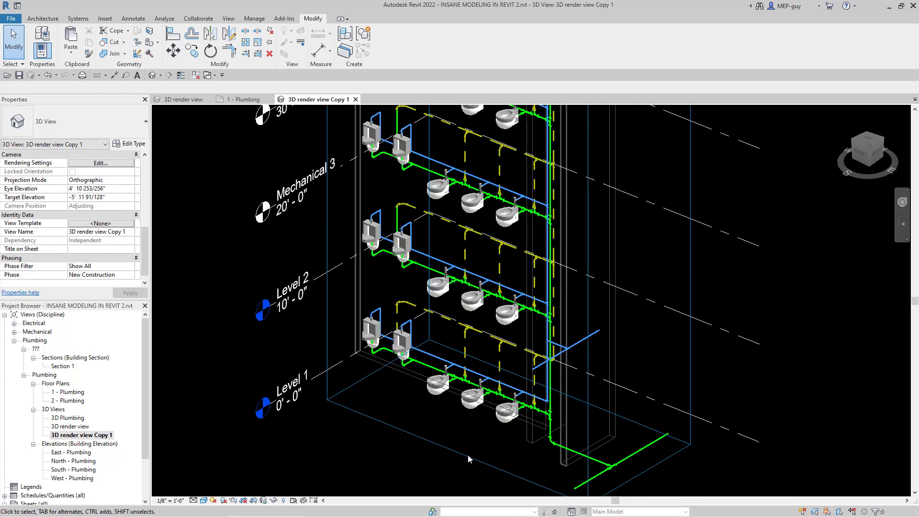
pyautogui.scroll(-1, 467, 455)
pyautogui.scroll(1, 491, 311)
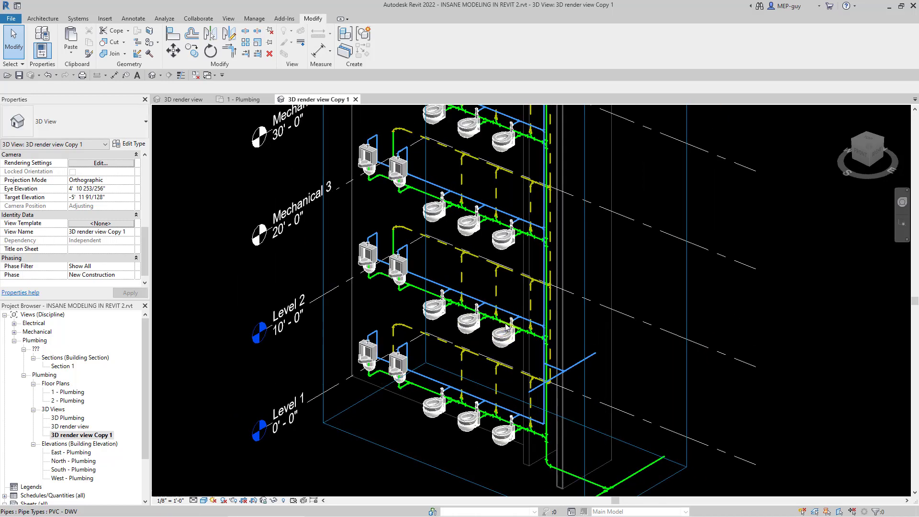
# Step: Add the Sanitary and Vent filters to the duplicated view's visibility/graphic overrides
pyautogui.press('v')
pyautogui.press('g')
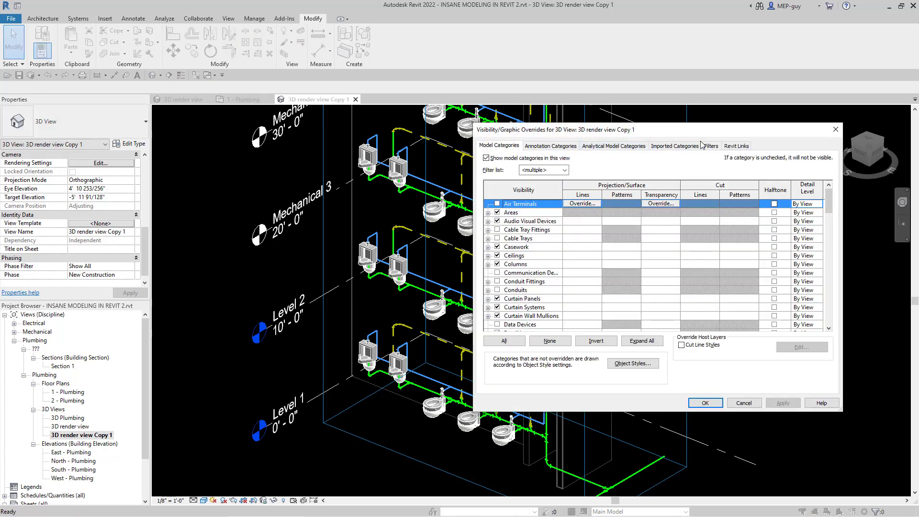
pyautogui.click(711, 145)
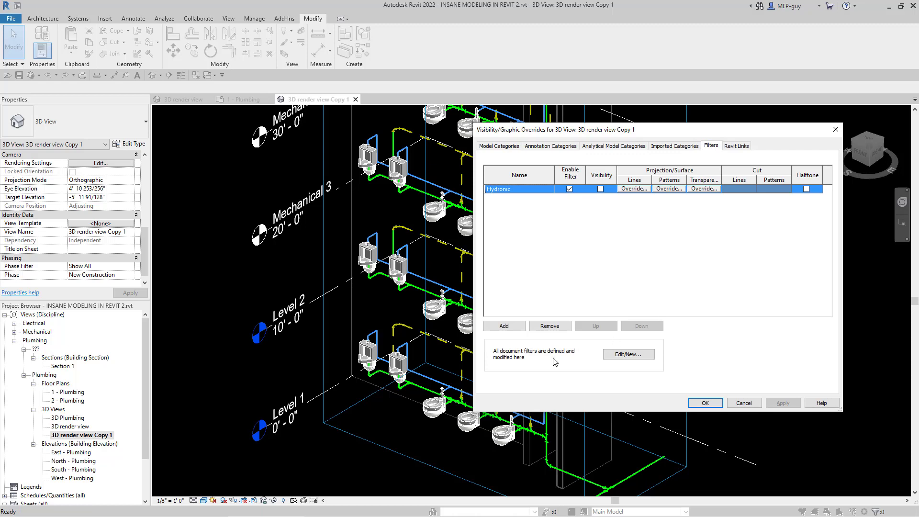
pyautogui.click(505, 327)
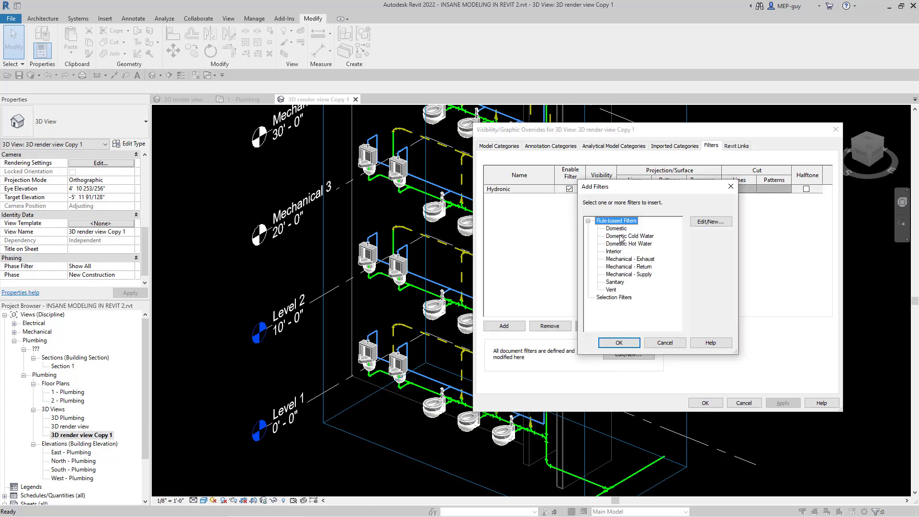
pyautogui.click(616, 283)
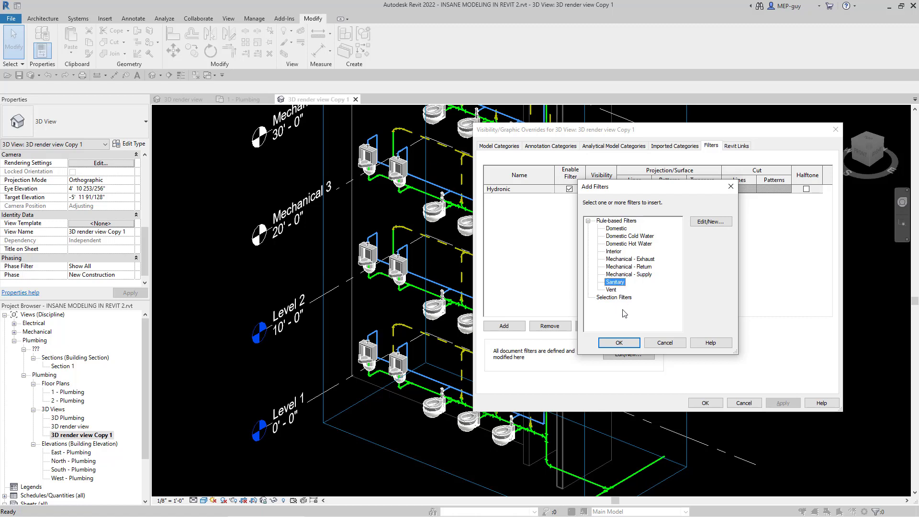
pyautogui.click(619, 343)
pyautogui.click(504, 326)
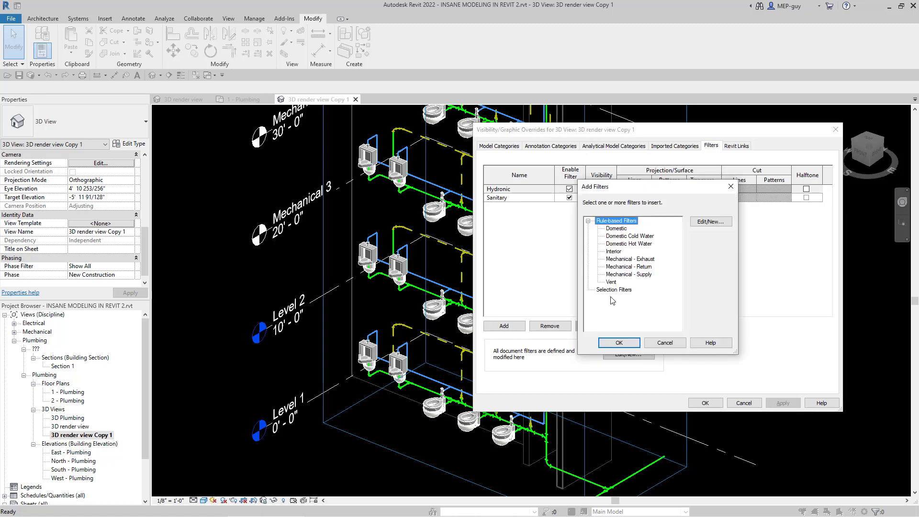
pyautogui.click(611, 282)
pyautogui.click(619, 343)
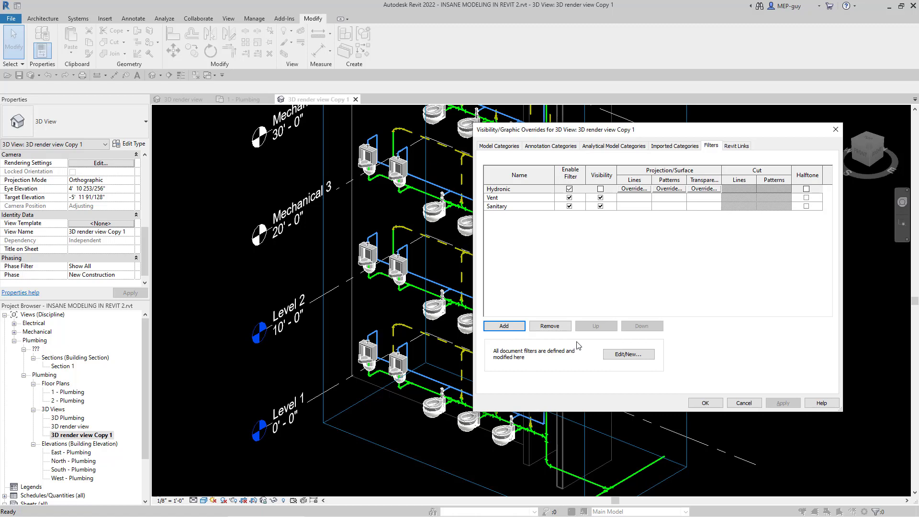
# Step: Add the Domestic Cold Water filter to the view's overrides and remove the Hydronic filter
pyautogui.click(507, 328)
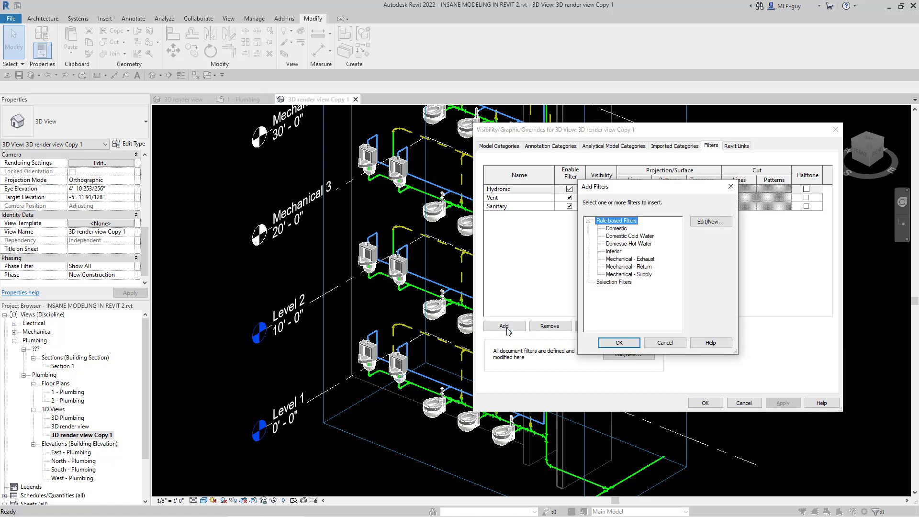
pyautogui.click(626, 236)
pyautogui.click(626, 346)
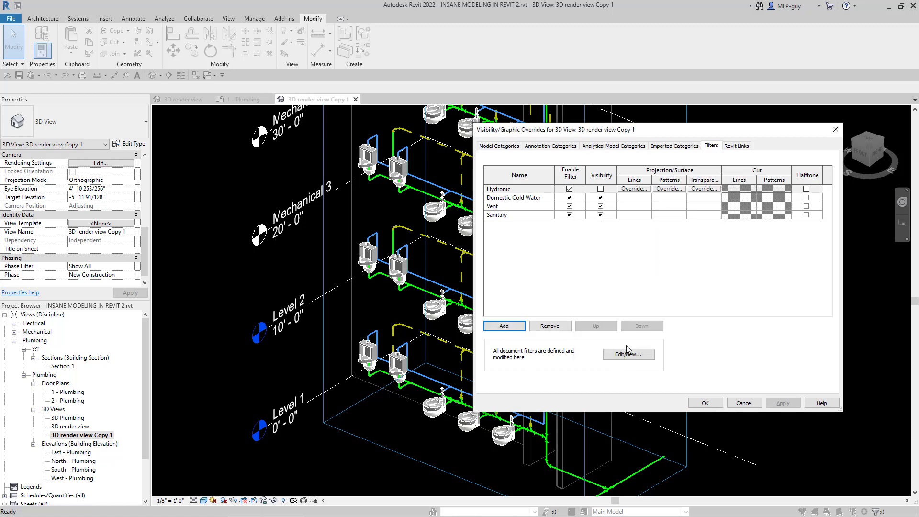
pyautogui.click(509, 189)
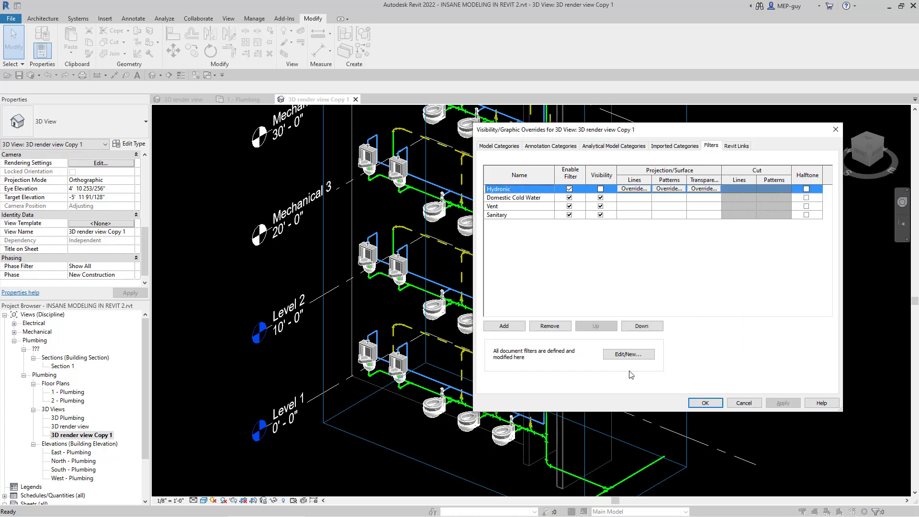
pyautogui.click(551, 326)
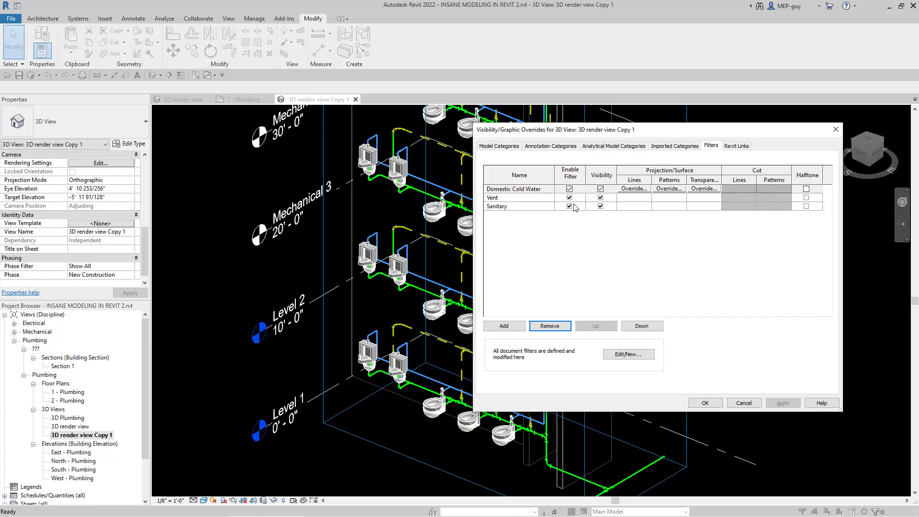
# Step: Turn off the visibility of the Domestic Cold Water filter in this view and apply the overrides
pyautogui.click(600, 189)
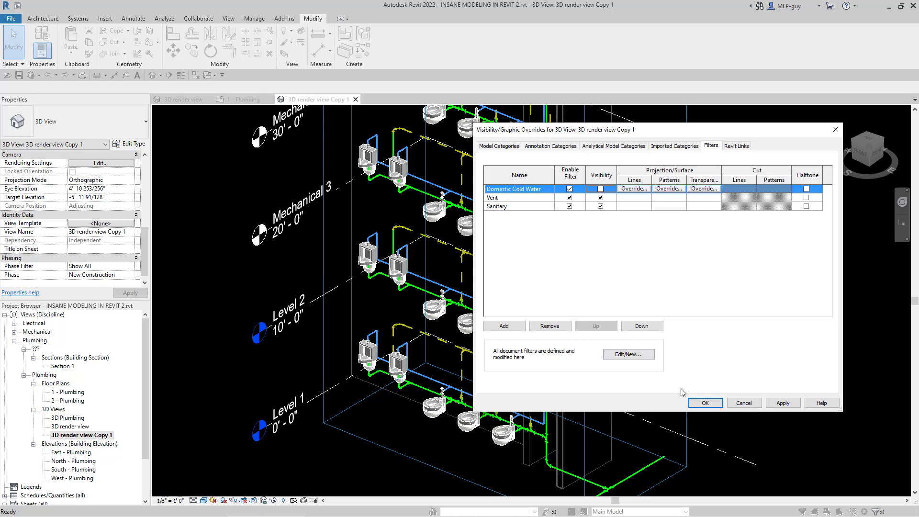
pyautogui.click(783, 403)
pyautogui.moveTo(672, 131); pyautogui.dragTo(716, 133)
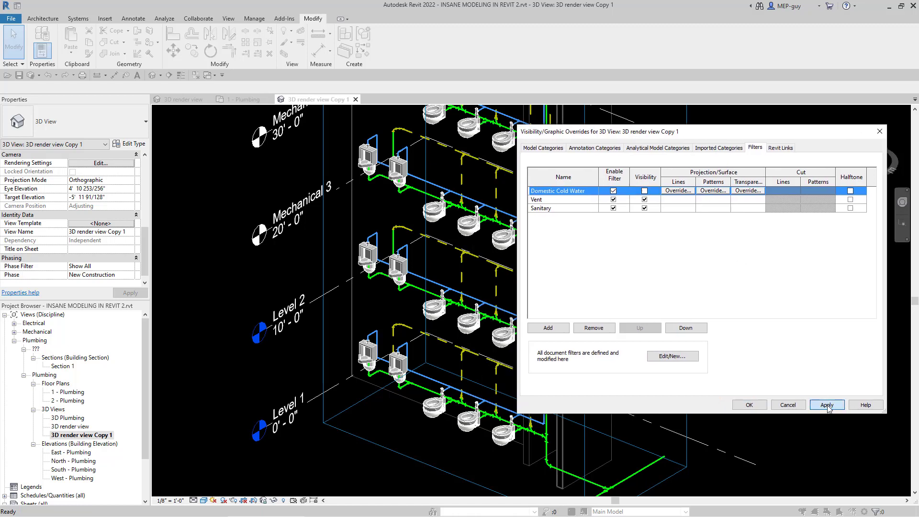
pyautogui.click(828, 405)
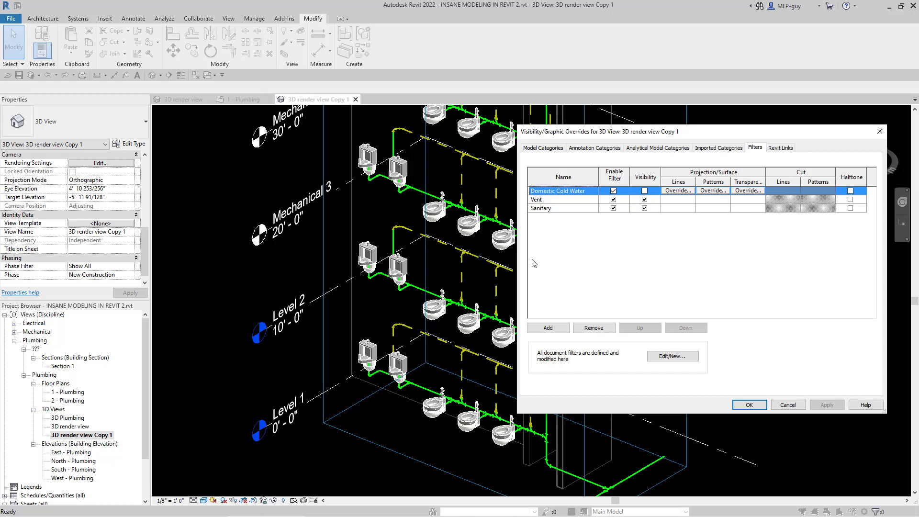
pyautogui.click(749, 405)
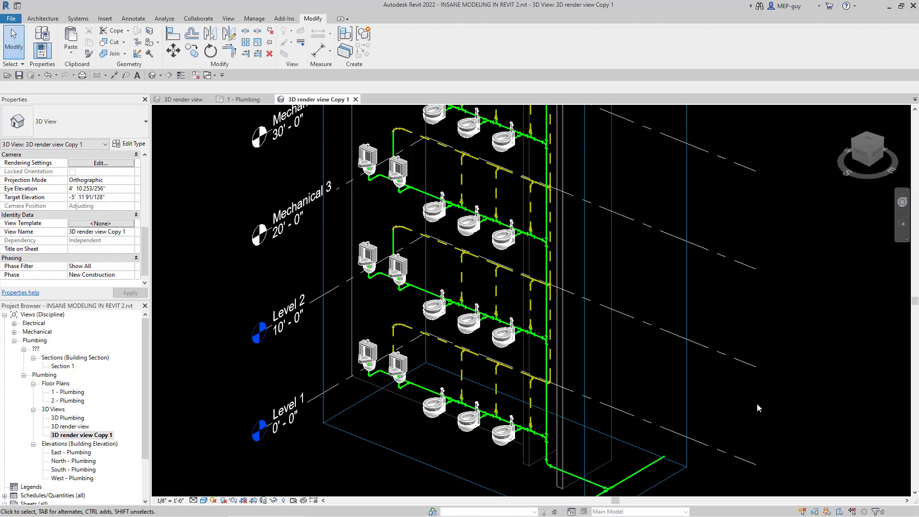
# Step: Examine the sanitary and vent piping from the first floor up to the roof in the filtered view
pyautogui.scroll(-1, 410, 429)
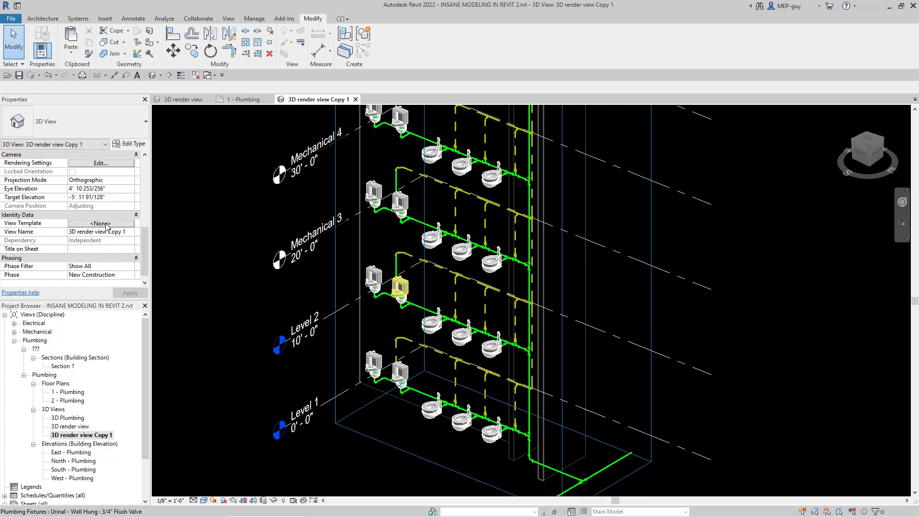
pyautogui.scroll(-1, 459, 421)
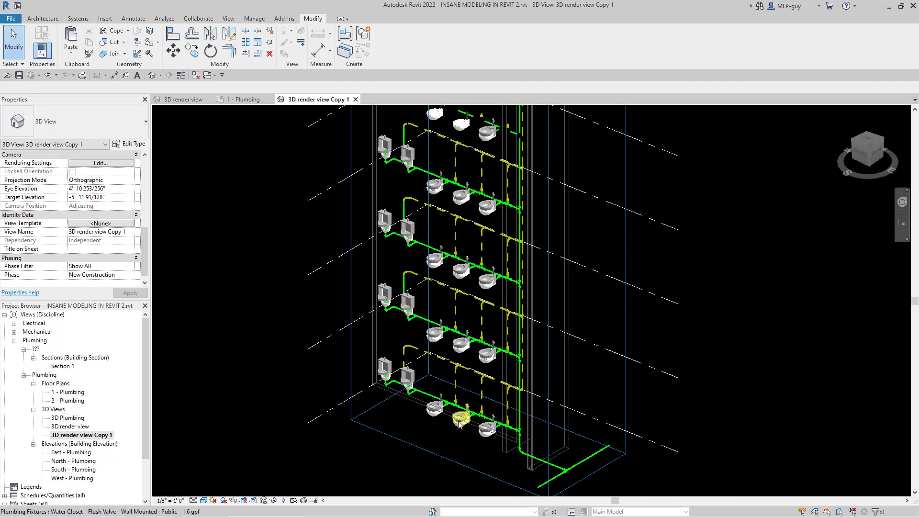
pyautogui.scroll(-1, 459, 423)
pyautogui.scroll(5, 457, 413)
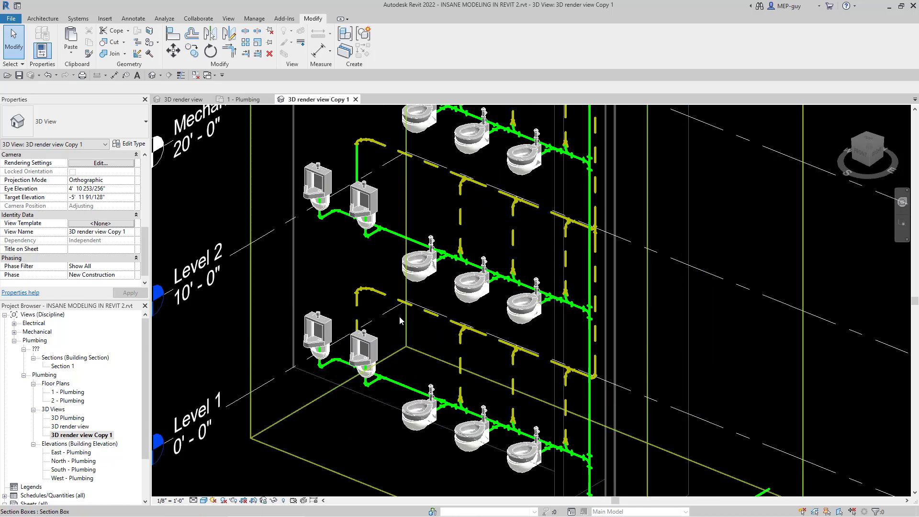
pyautogui.scroll(-2, 409, 318)
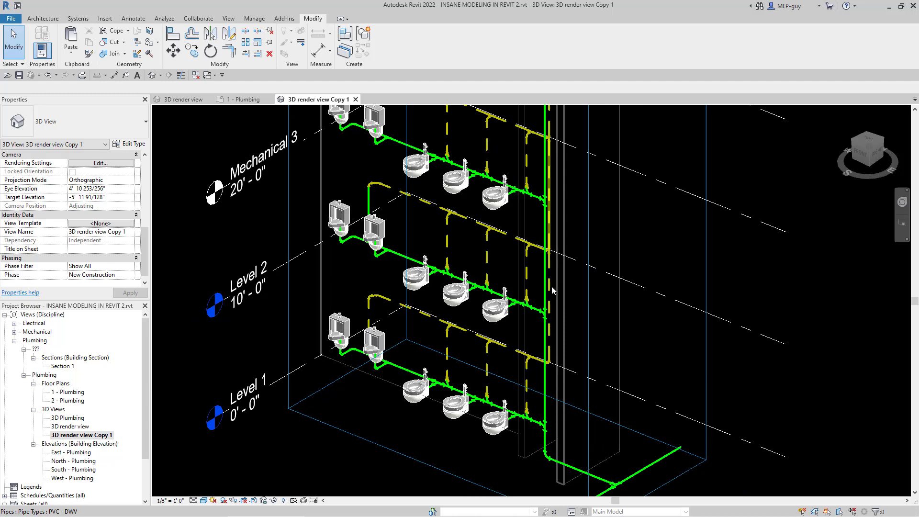
pyautogui.scroll(-3, 440, 443)
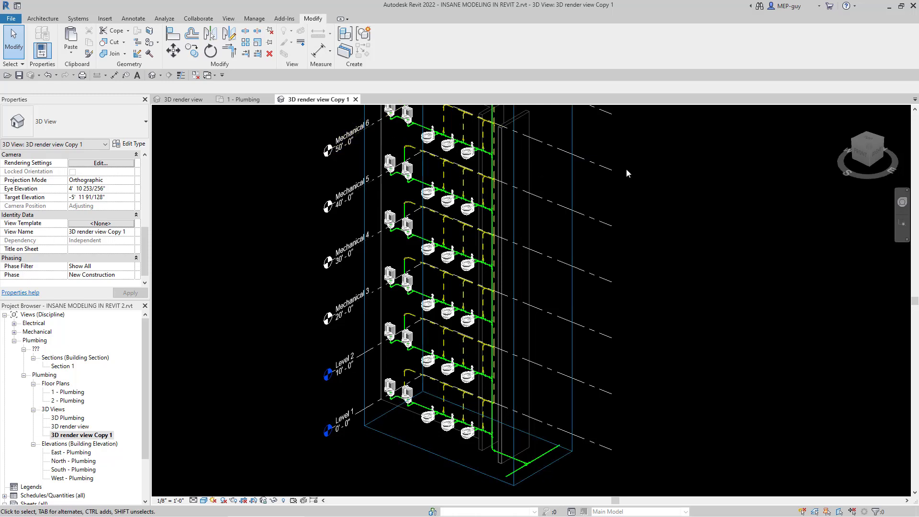
pyautogui.scroll(-1, 609, 318)
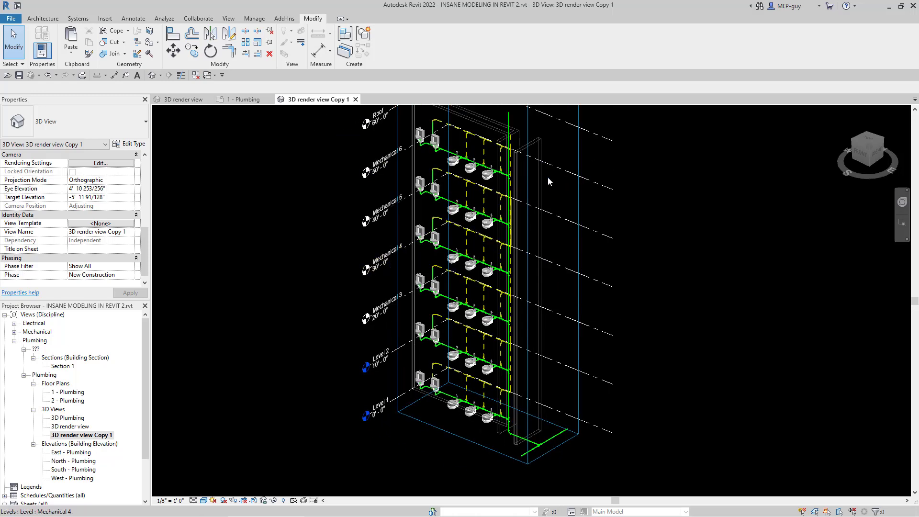
# Step: Hide the whole Levels category in the duplicated 3D view
pyautogui.click(594, 186)
pyautogui.rightClick(593, 185)
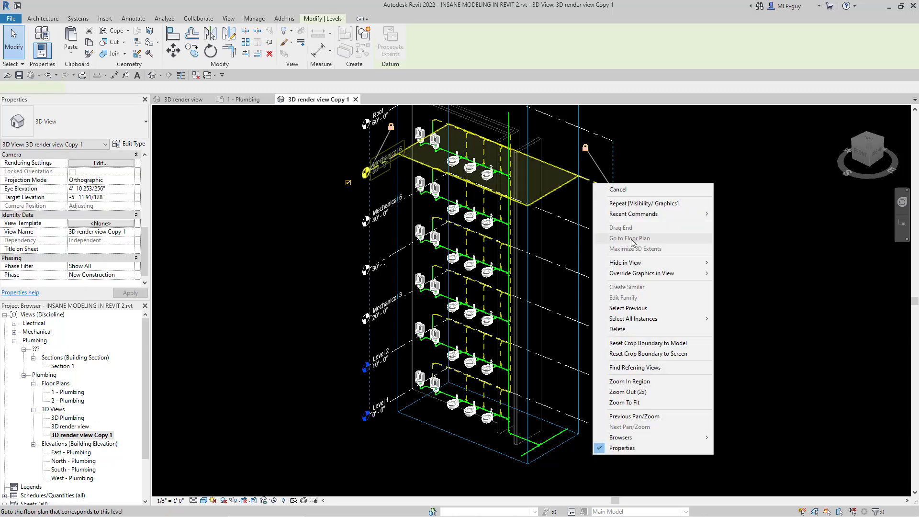
pyautogui.moveTo(637, 263)
pyautogui.click(750, 276)
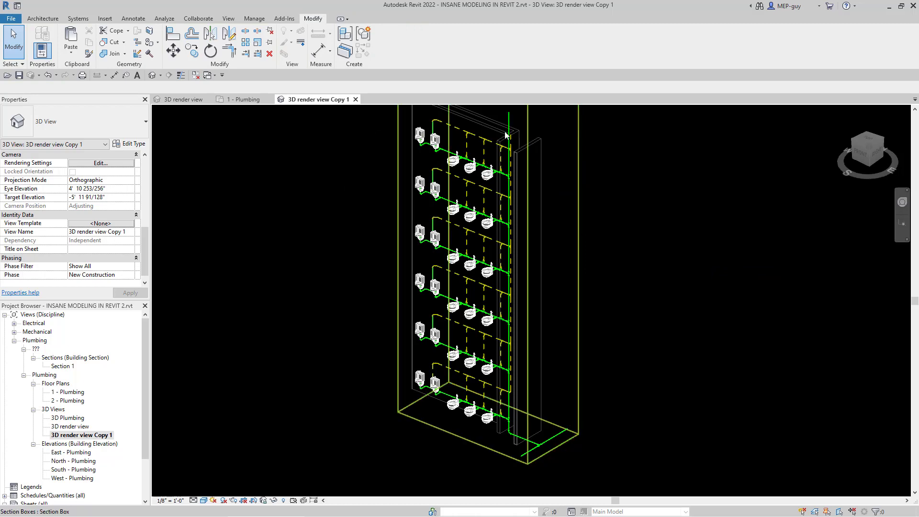
# Step: Turn off the visibility of the linked ARCH BACKGROUND2.rvt model in this view's graphic overrides
pyautogui.scroll(1, 499, 119)
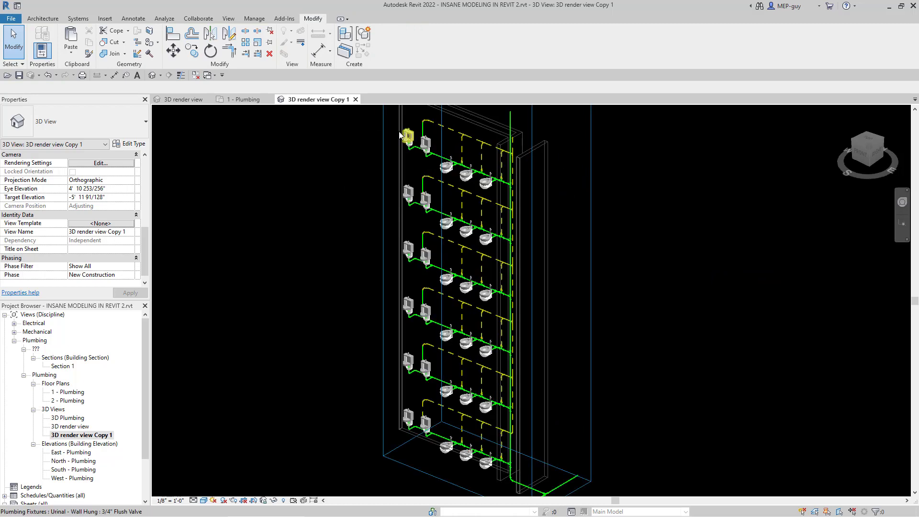
pyautogui.scroll(2, 443, 165)
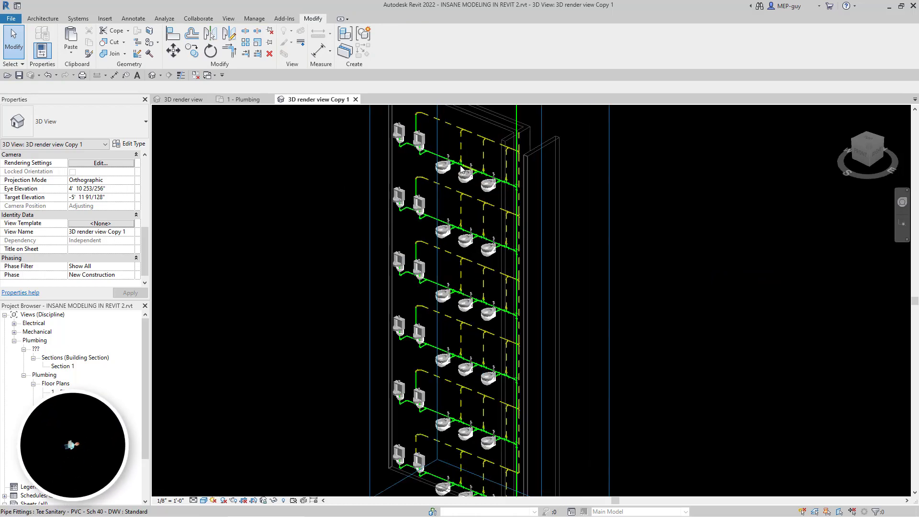
pyautogui.scroll(2, 443, 165)
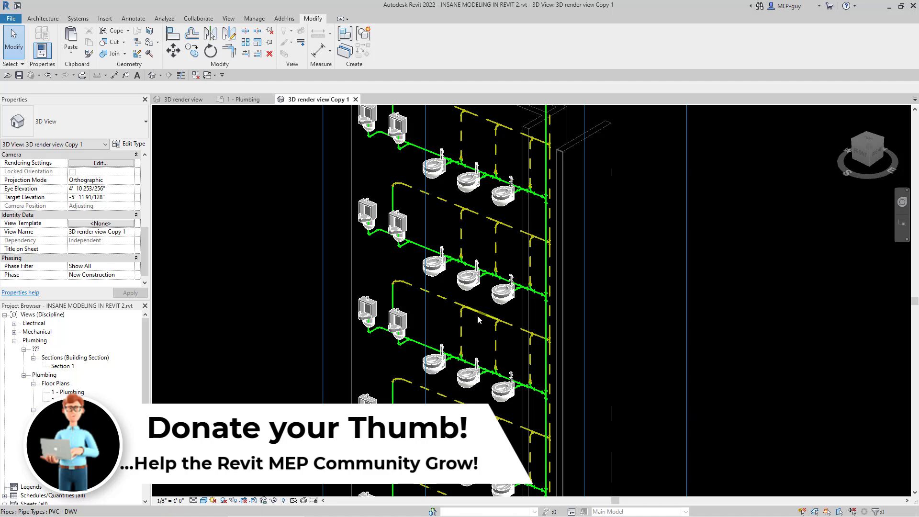
pyautogui.press('v')
pyautogui.press('v')
pyautogui.click(781, 147)
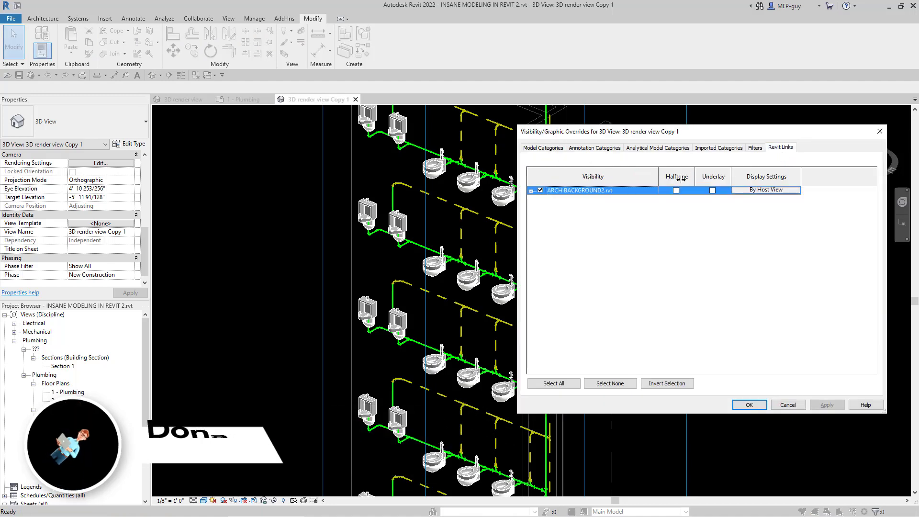
pyautogui.click(540, 190)
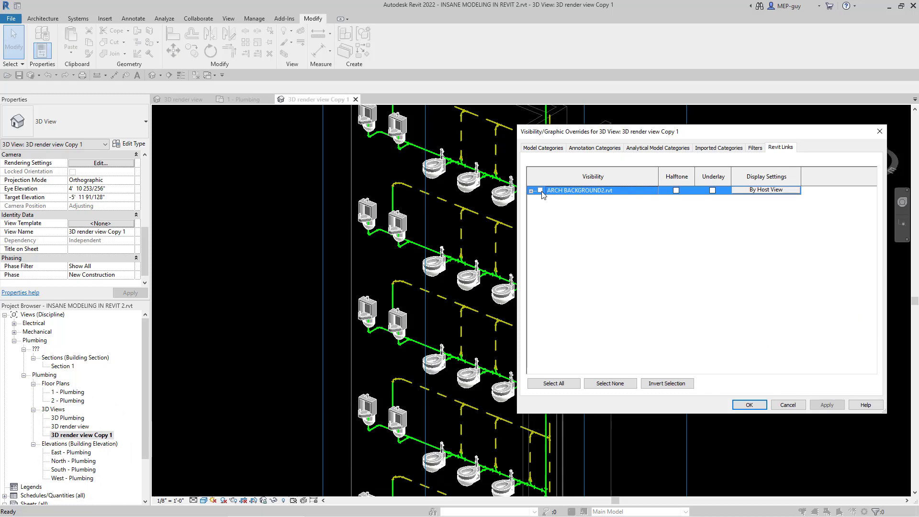
pyautogui.click(749, 405)
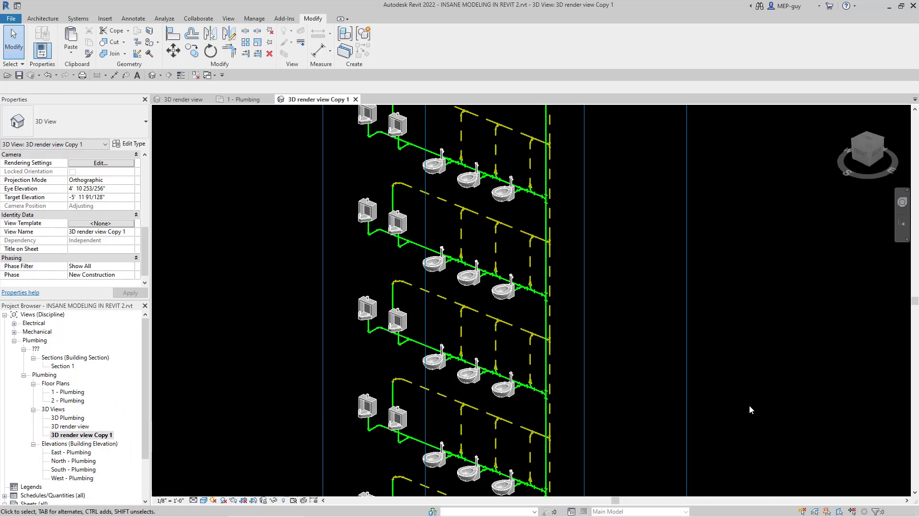
# Step: Hide the section box around the plumbing risers in this view
pyautogui.scroll(-1, 494, 394)
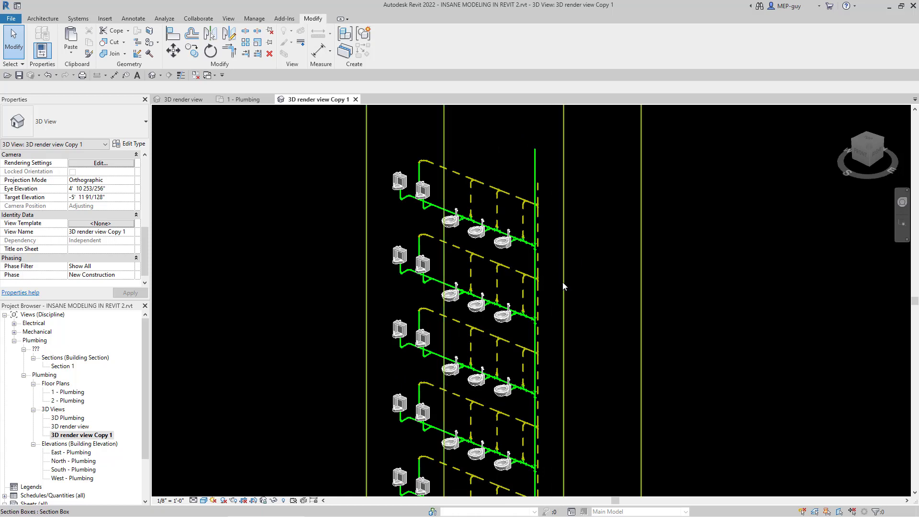
pyautogui.scroll(-1, 351, 158)
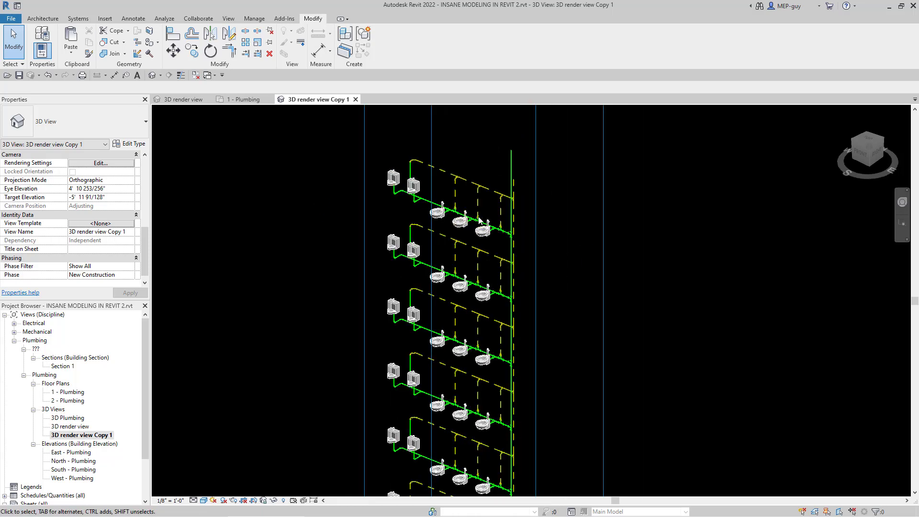
pyautogui.scroll(2, 469, 206)
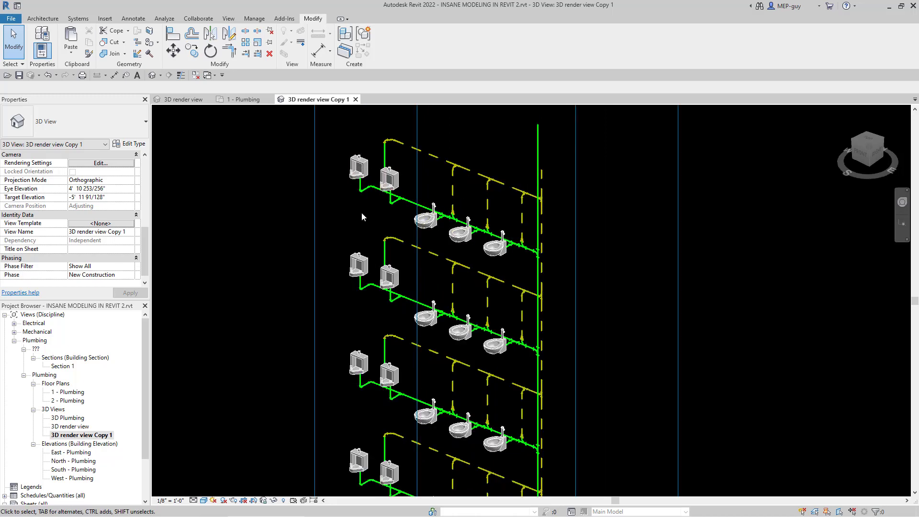
pyautogui.scroll(-1, 361, 212)
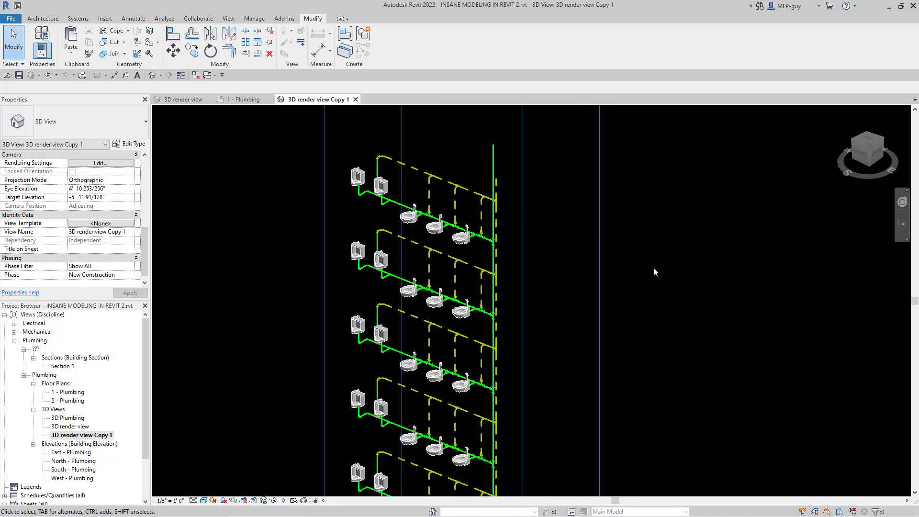
pyautogui.click(600, 194)
pyautogui.rightClick(600, 194)
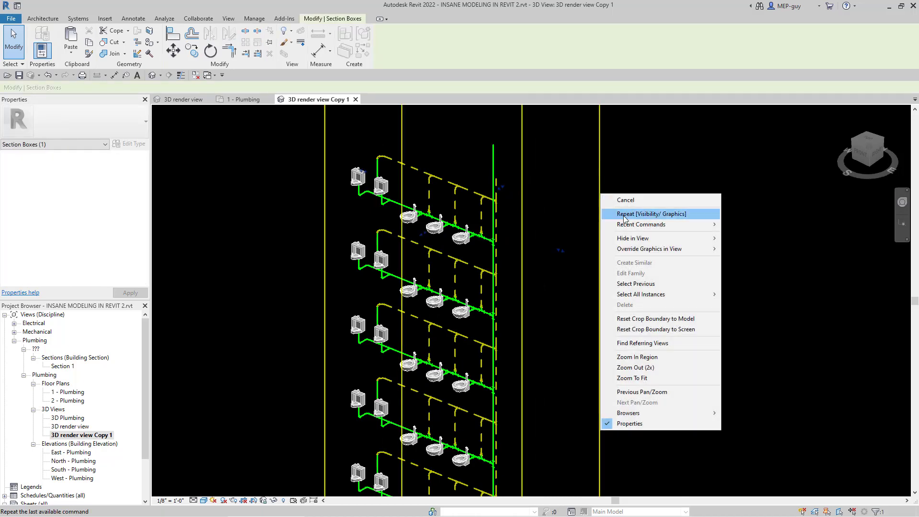
pyautogui.moveTo(670, 238)
pyautogui.click(747, 252)
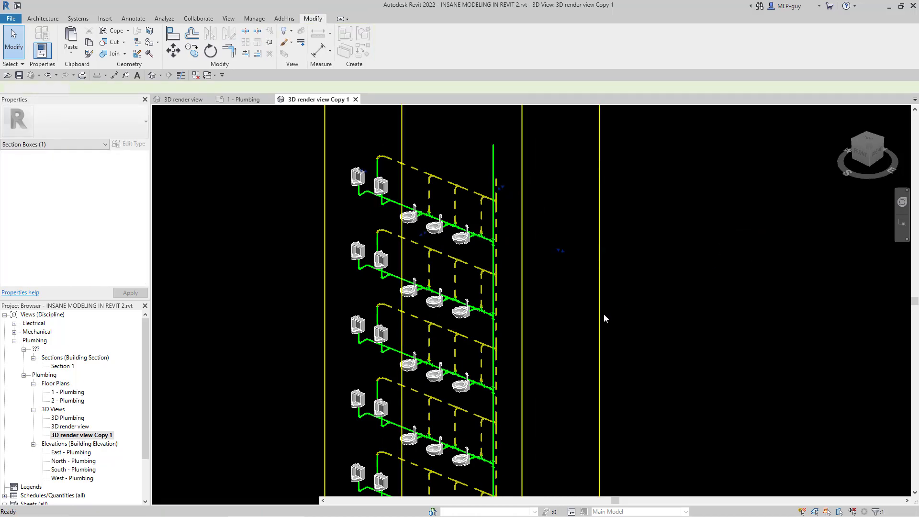
pyautogui.scroll(-2, 463, 125)
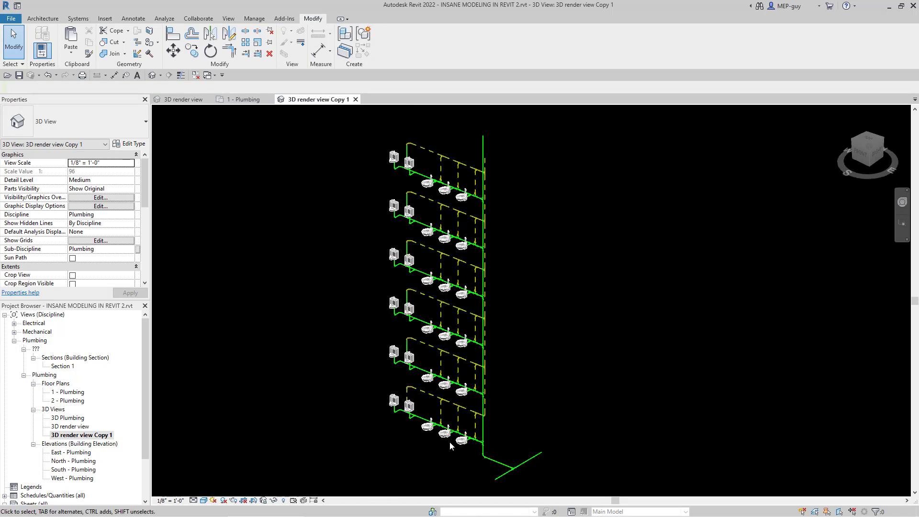
pyautogui.scroll(5, 450, 441)
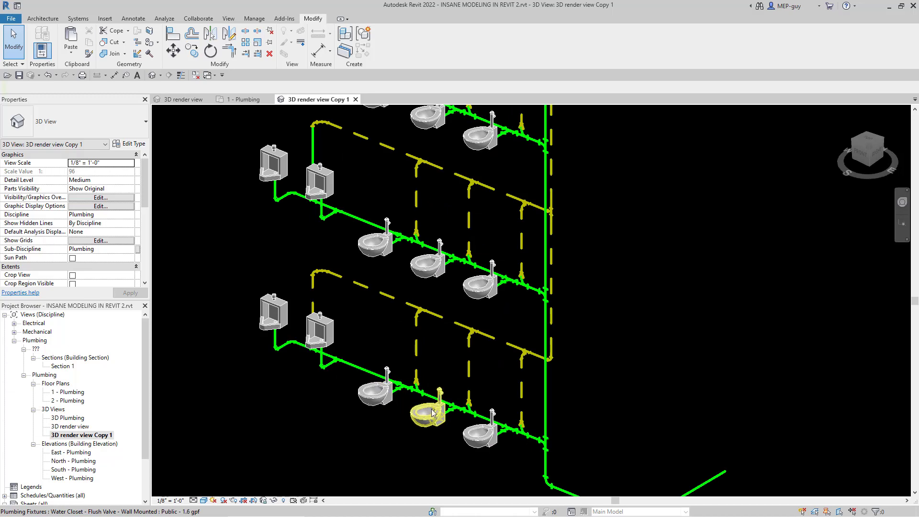
pyautogui.scroll(-4, 304, 437)
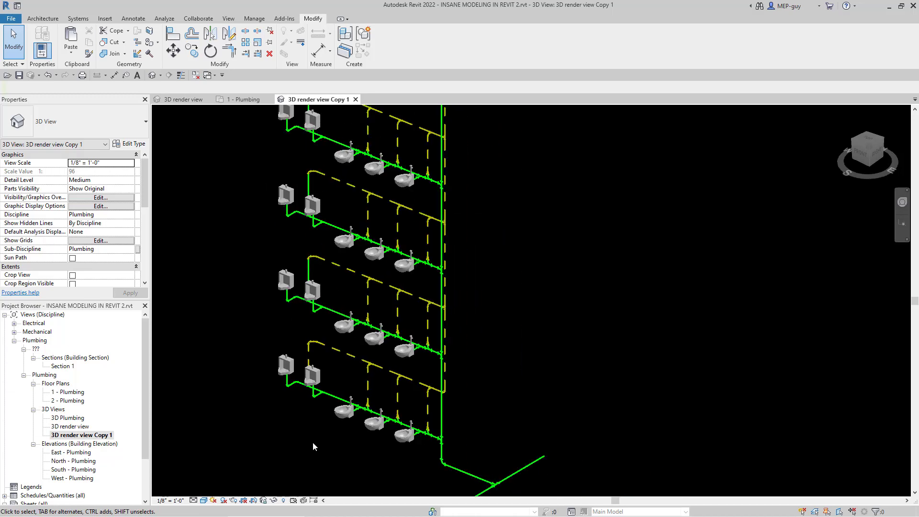
pyautogui.scroll(-5, 377, 470)
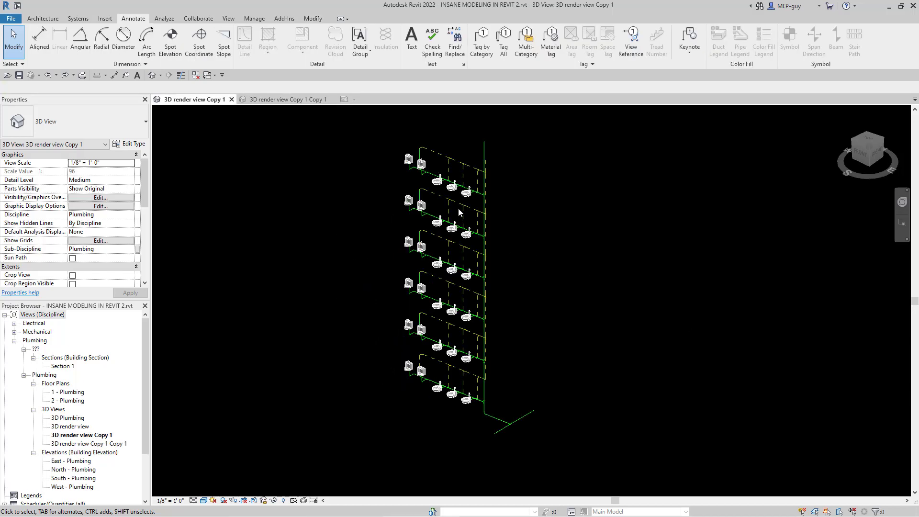
# Step: Tag the horizontal vent branch pipe on the uppermost floor by category
pyautogui.scroll(5, 460, 235)
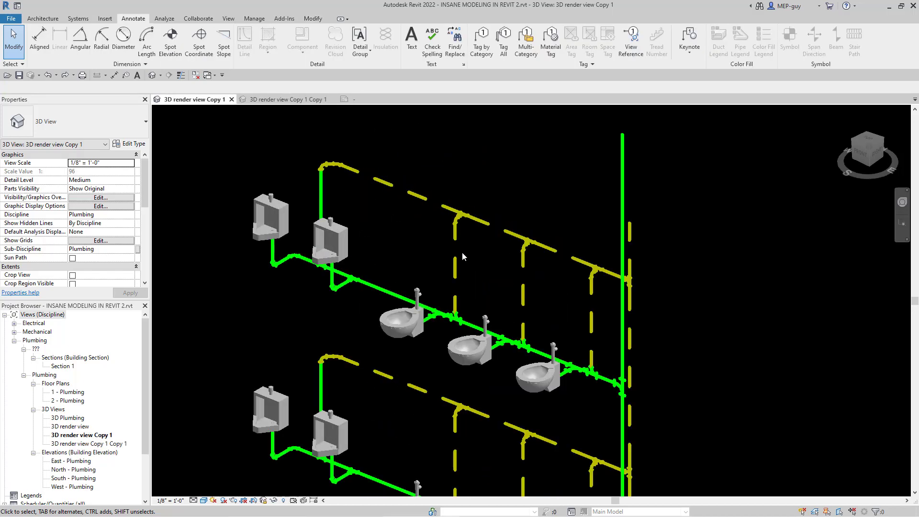
pyautogui.scroll(-2, 479, 165)
pyautogui.scroll(2, 441, 255)
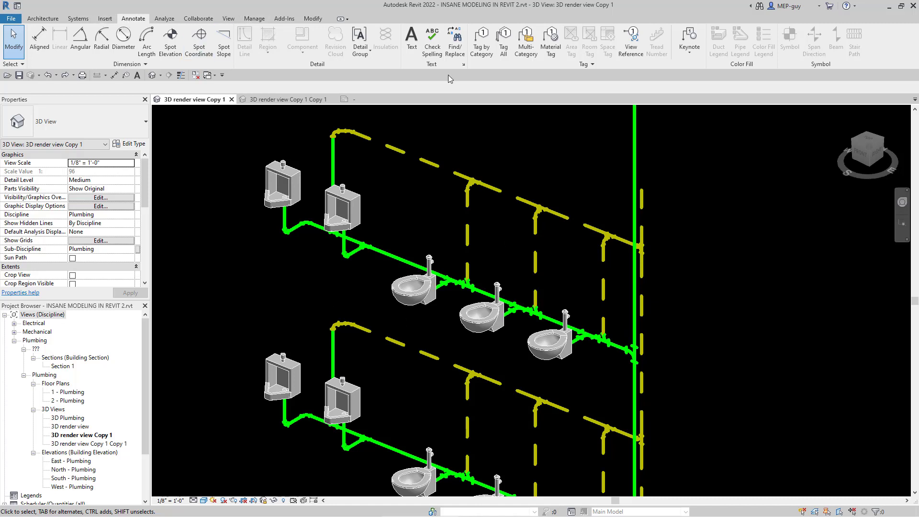
pyautogui.click(481, 52)
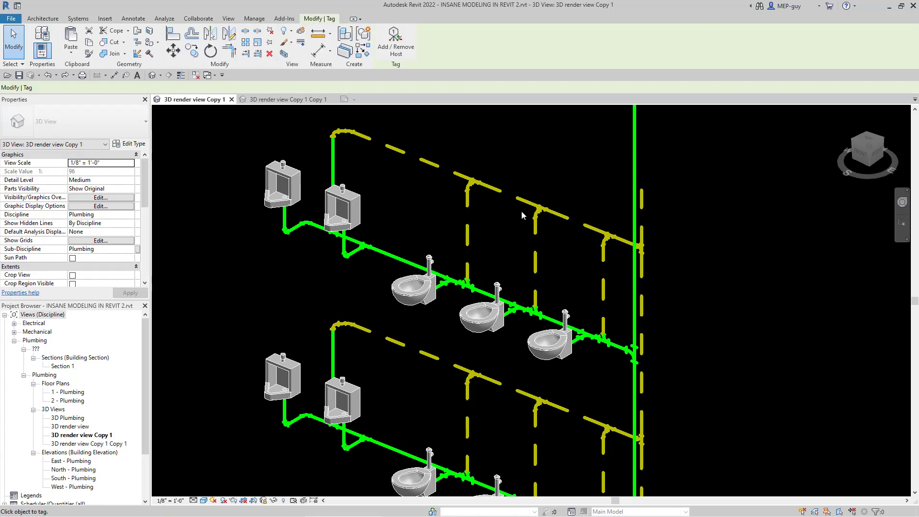
pyautogui.click(505, 194)
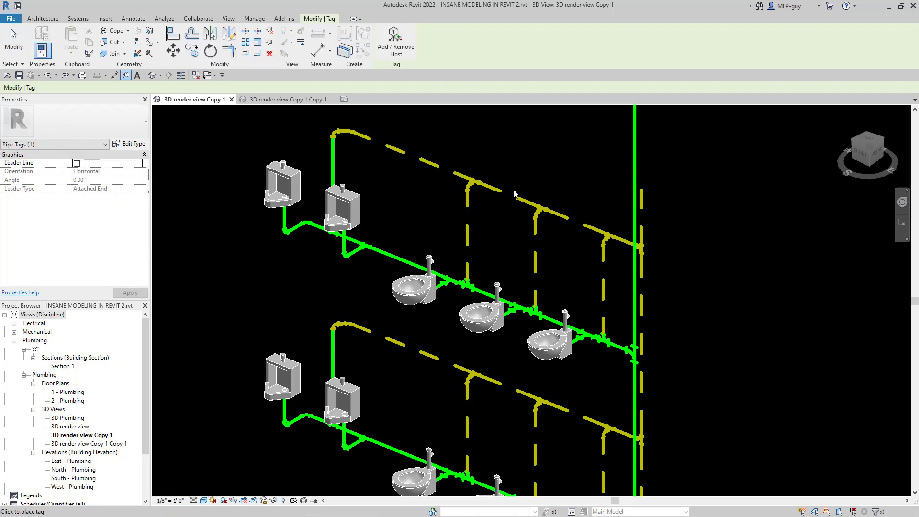
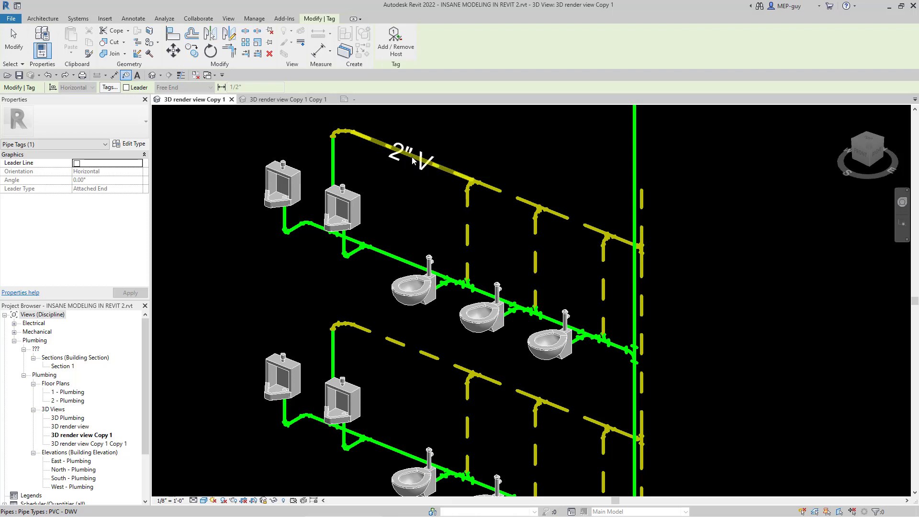
# Step: Tag the three horizontal vent segments and the sanitary branch on the uppermost floor with pipe size tags, without leaders
pyautogui.click(412, 161)
pyautogui.click(510, 196)
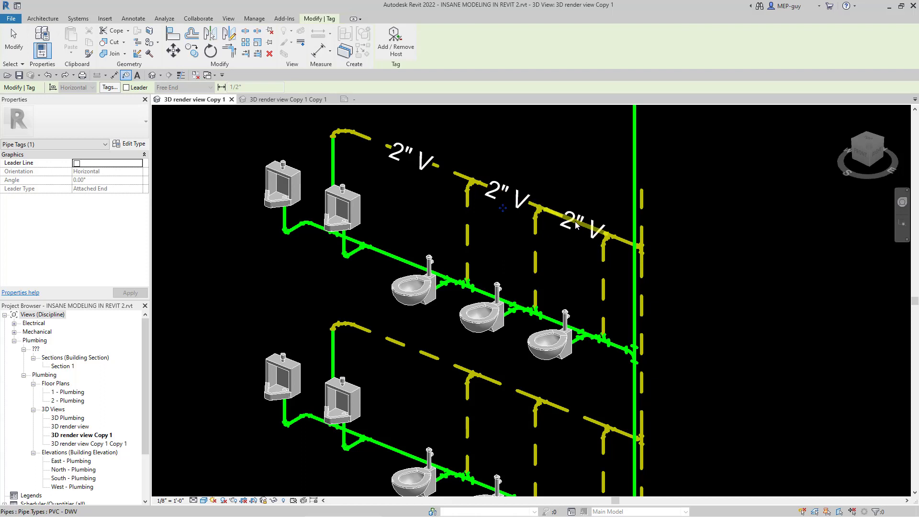
pyautogui.click(576, 226)
pyautogui.click(429, 269)
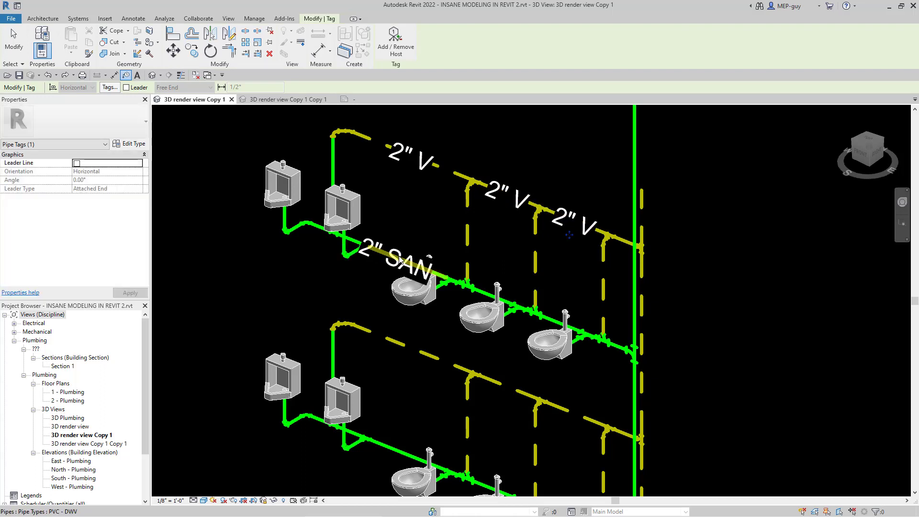
pyautogui.press('Escape')
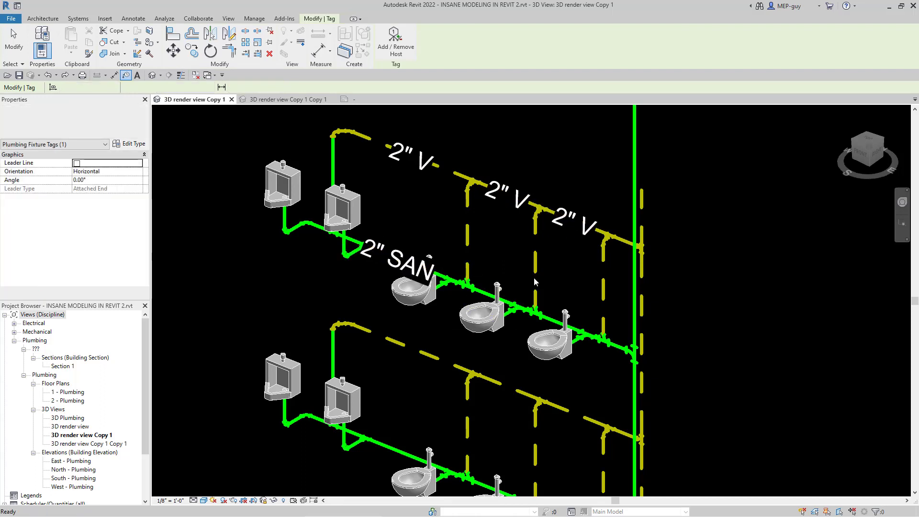
pyautogui.press('Escape')
# Step: Set the scale of the 3D riser view to 1/4" = 1'-0"
pyautogui.click(170, 501)
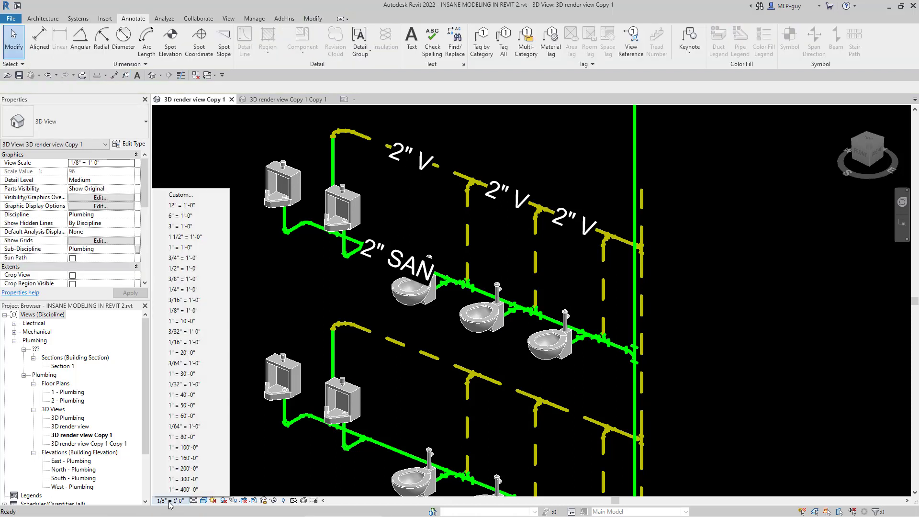
pyautogui.click(182, 291)
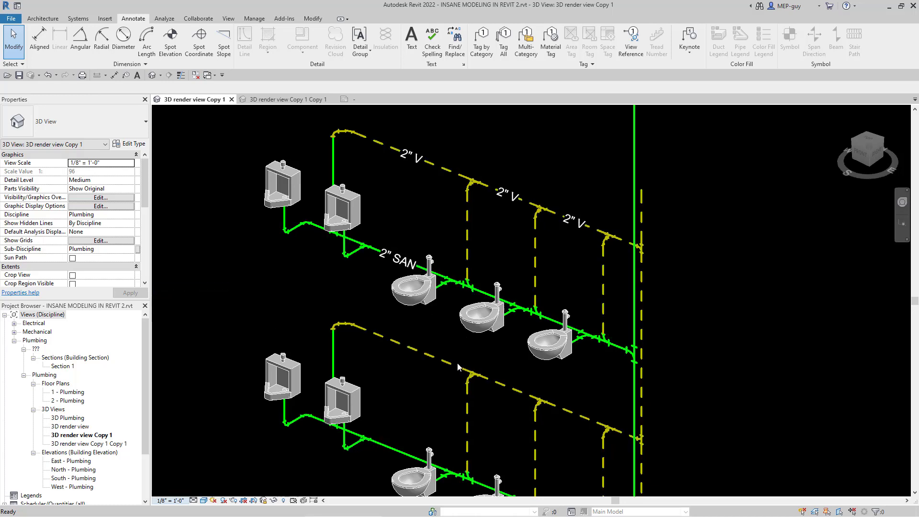
pyautogui.scroll(-1, 373, 257)
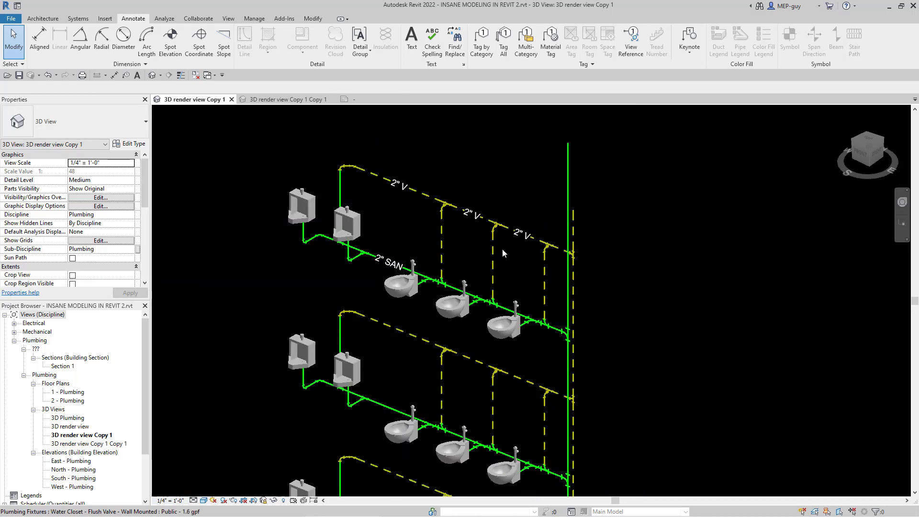
pyautogui.scroll(1, 504, 324)
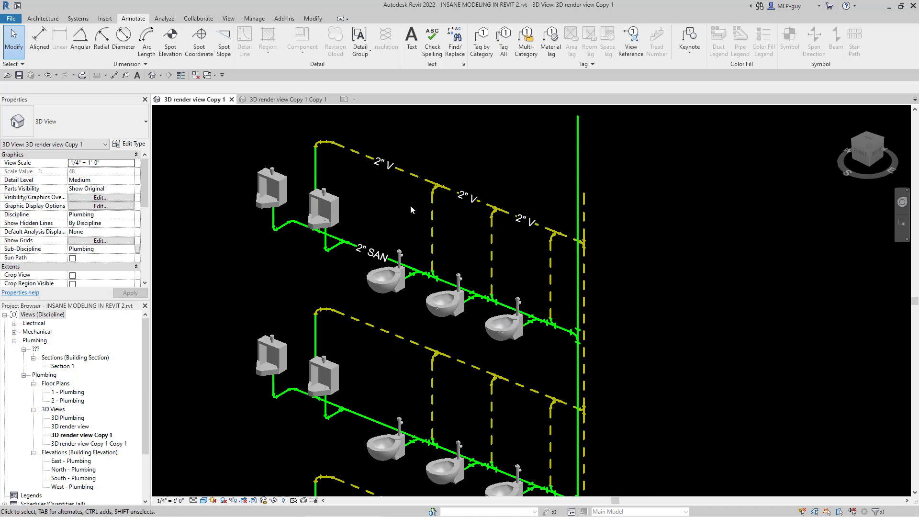
pyautogui.scroll(-3, 411, 210)
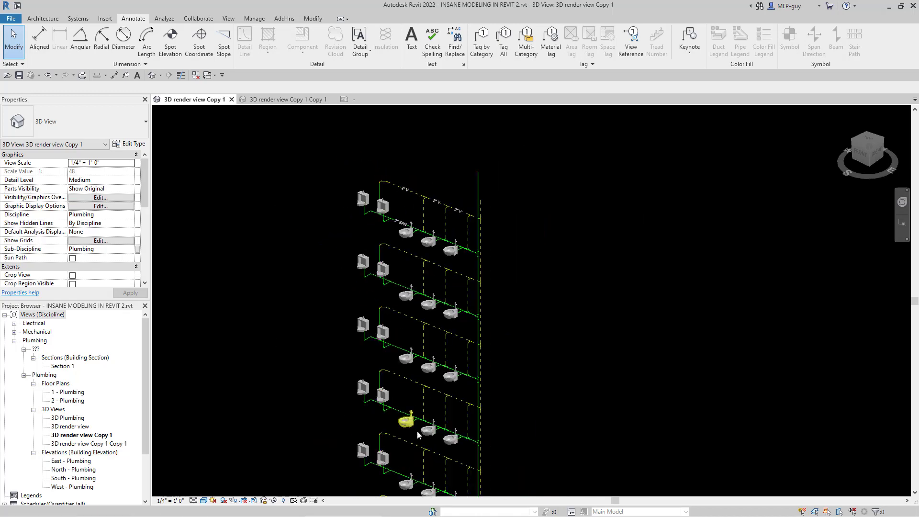
pyautogui.scroll(1, 431, 205)
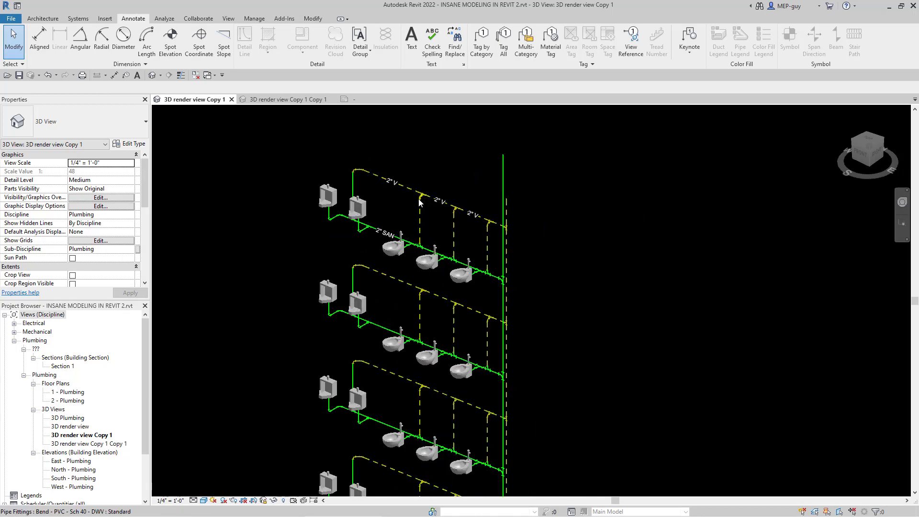
pyautogui.scroll(2, 420, 202)
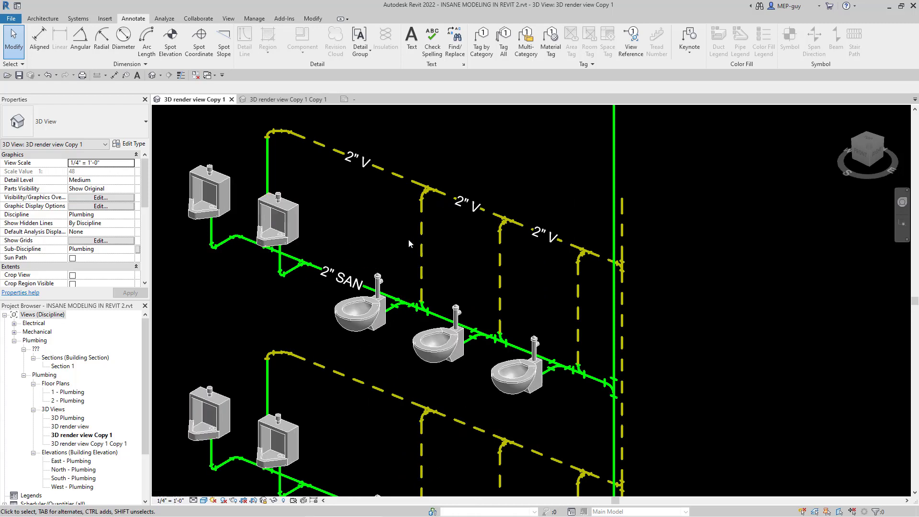
# Step: Tag the three vertical vent pipes behind the water closets on the uppermost floor, using Create Similar from an existing pipe size tag
pyautogui.click(357, 169)
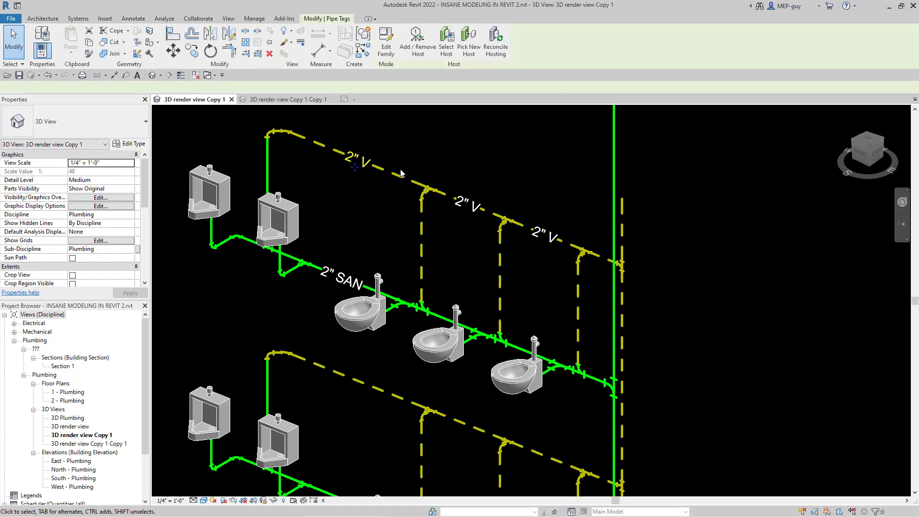
pyautogui.rightClick(359, 156)
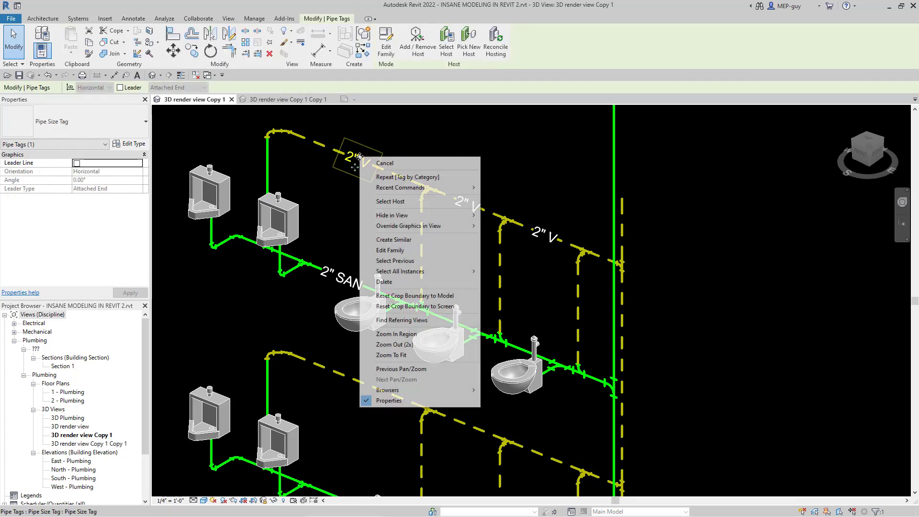
pyautogui.click(394, 240)
pyautogui.click(421, 252)
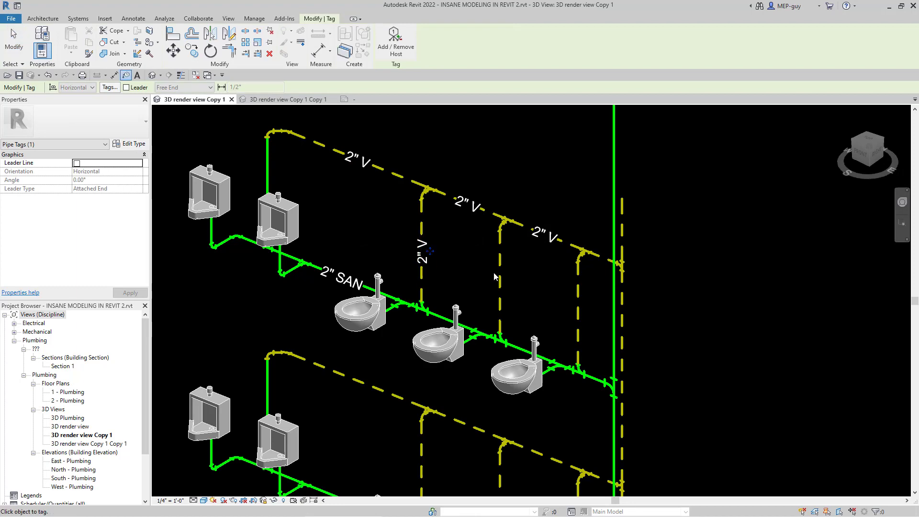
pyautogui.click(501, 286)
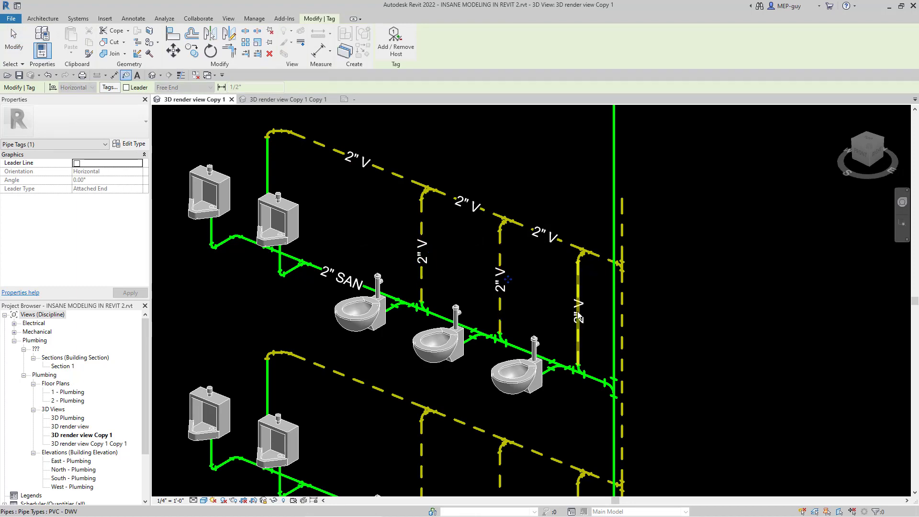
pyautogui.click(577, 311)
pyautogui.scroll(-2, 421, 172)
pyautogui.scroll(-2, 428, 186)
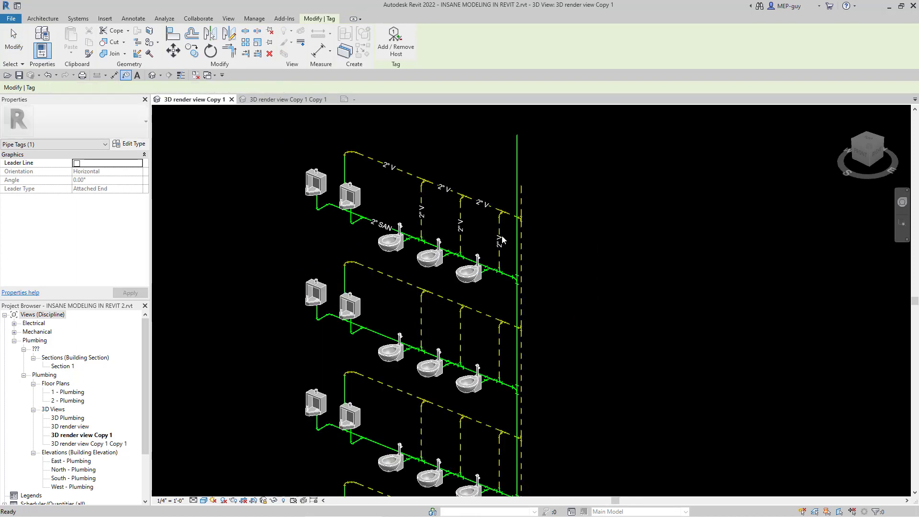
pyautogui.press('Escape')
# Step: Move the size tag of the vertical vent nearest the riser on the uppermost floor slightly upward along its pipe
pyautogui.scroll(3, 503, 229)
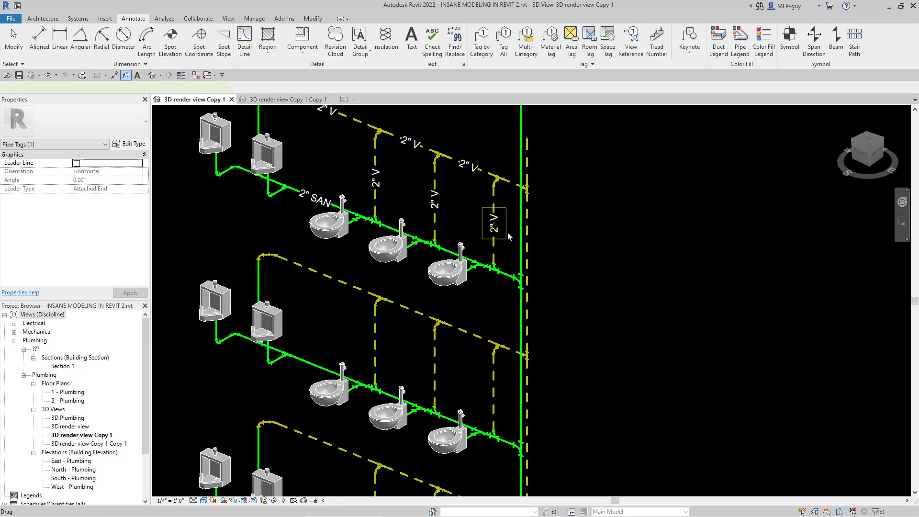
pyautogui.click(501, 220)
pyautogui.moveTo(501, 209); pyautogui.dragTo(501, 209)
pyautogui.click(542, 261)
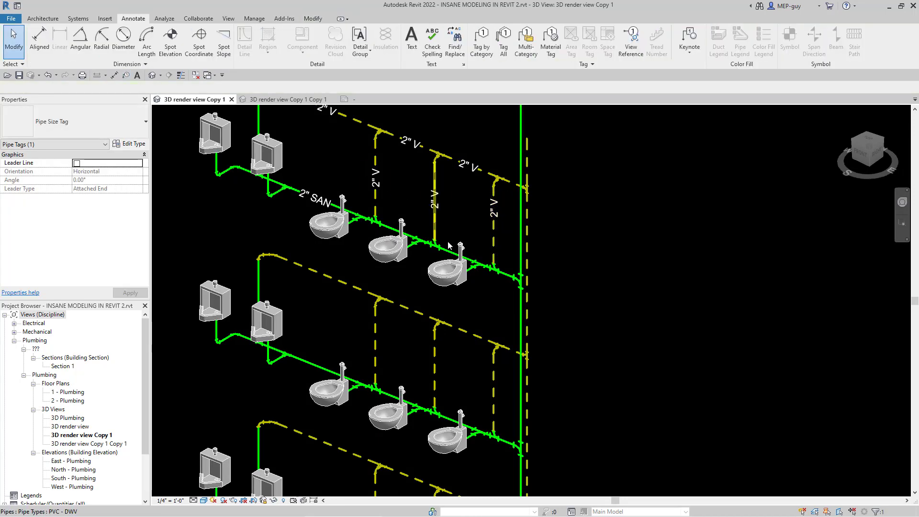
# Step: Tag the six vent pipes on the second floor from the top together with Tag All, using Pipe Size Tag for only the selected objects
pyautogui.scroll(-2, 483, 257)
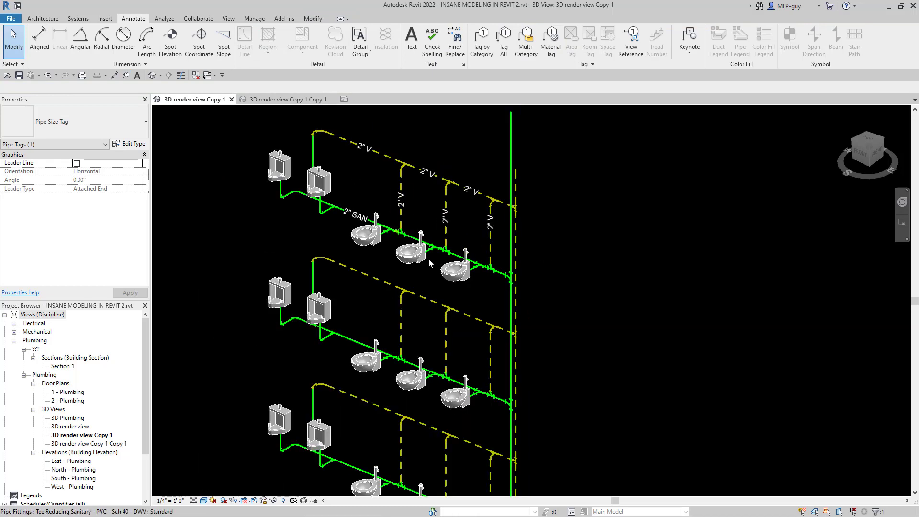
pyautogui.click(416, 327)
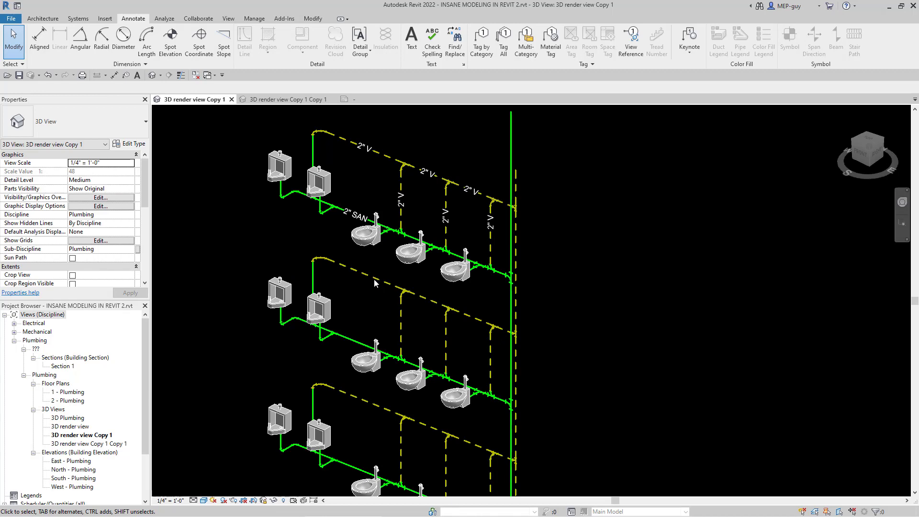
pyautogui.click(402, 330)
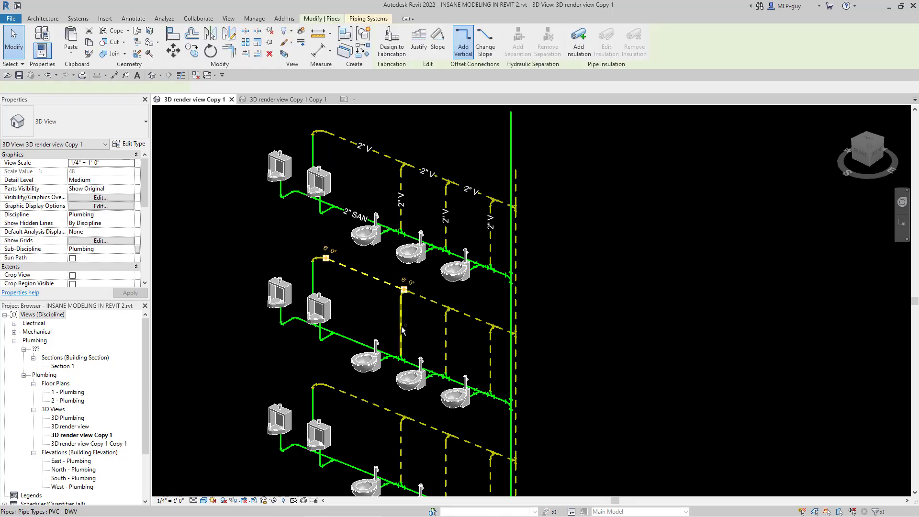
pyautogui.keyDown('ctrl'); pyautogui.click(445, 343); pyautogui.keyUp('ctrl')
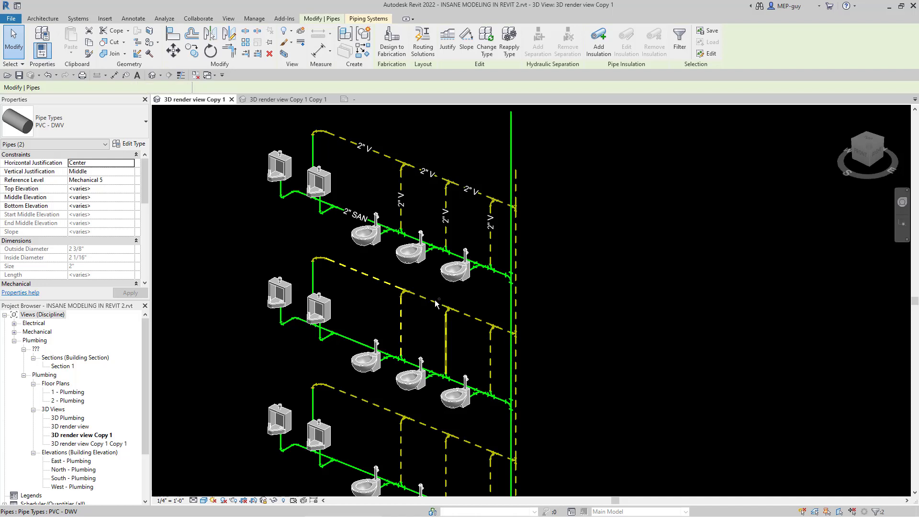
pyautogui.keyDown('ctrl'); pyautogui.click(467, 321); pyautogui.keyUp('ctrl')
pyautogui.keyDown('ctrl'); pyautogui.click(491, 358); pyautogui.keyUp('ctrl')
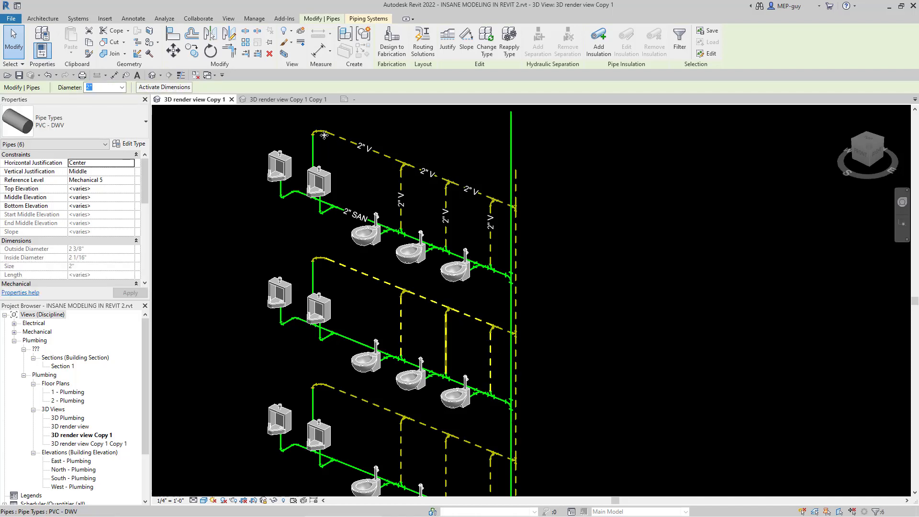
pyautogui.click(133, 18)
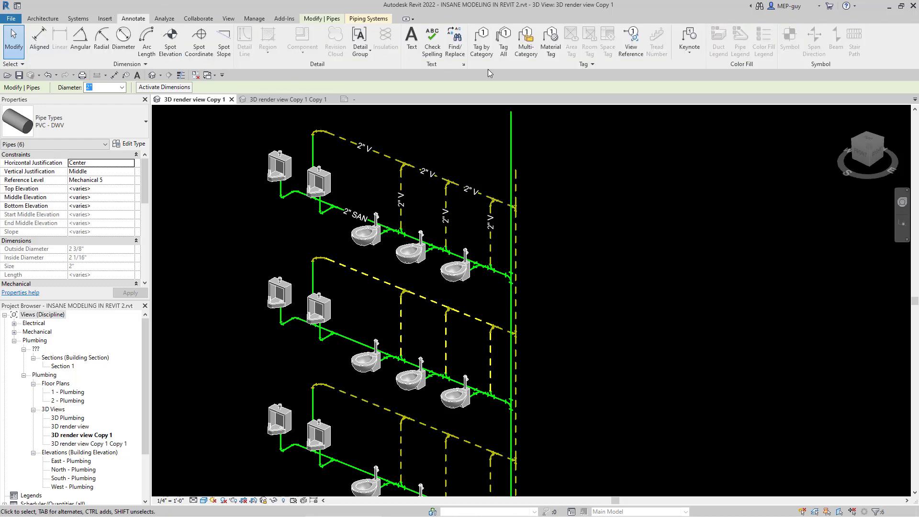
pyautogui.click(504, 41)
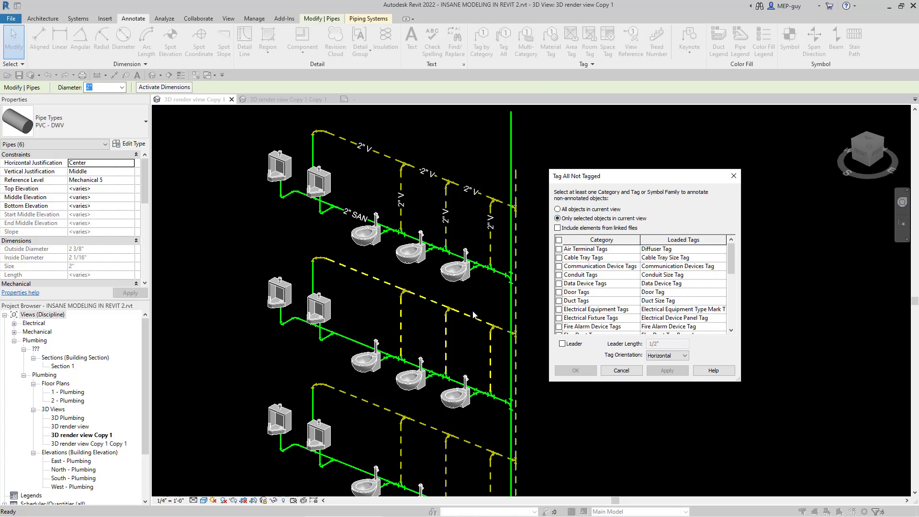
pyautogui.scroll(-5, 652, 311)
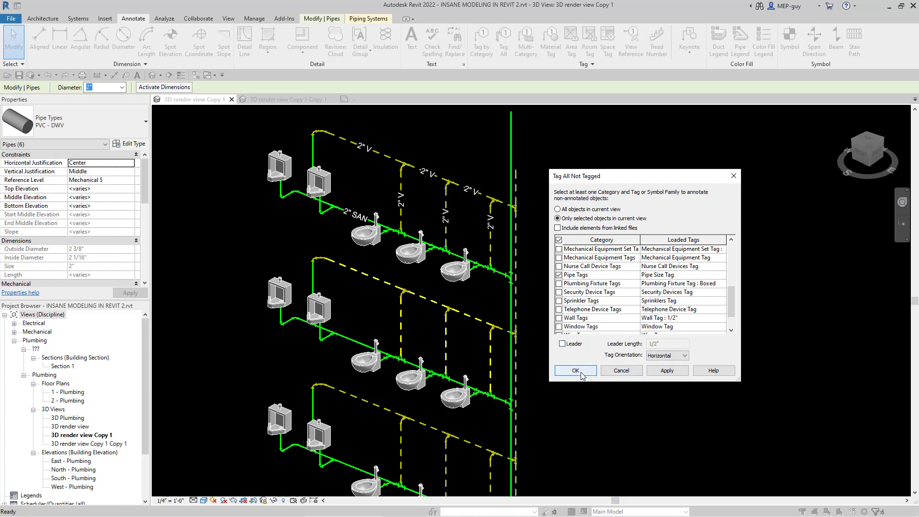
pyautogui.click(674, 372)
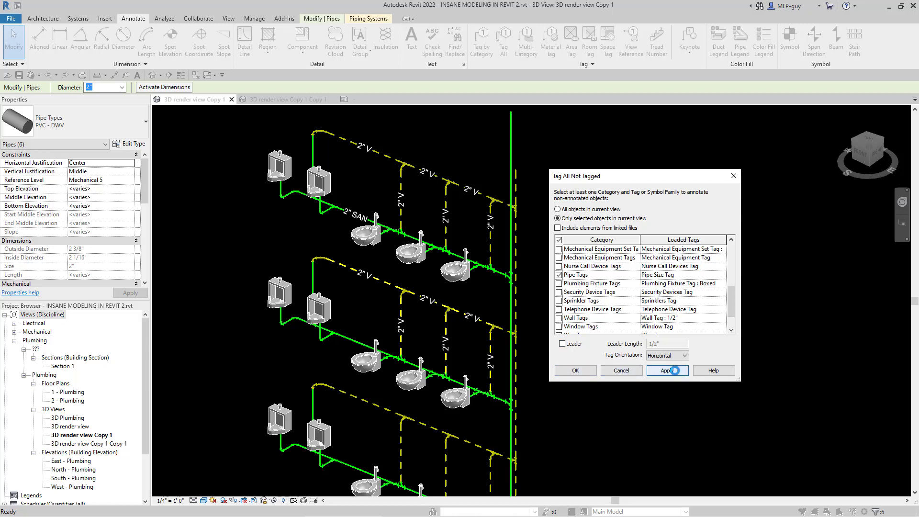
pyautogui.click(586, 373)
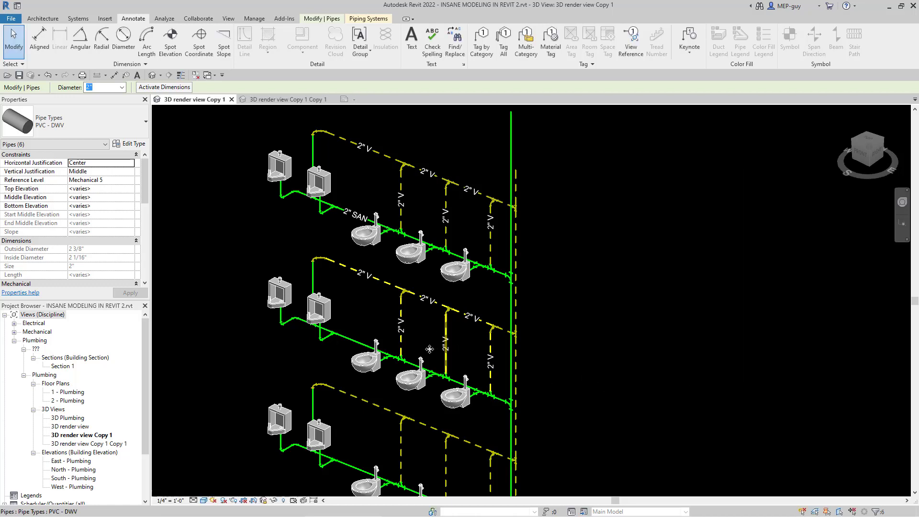
# Step: Examine the placement of the pipe size tags on the upper two floors of the riser diagram
pyautogui.scroll(2, 414, 357)
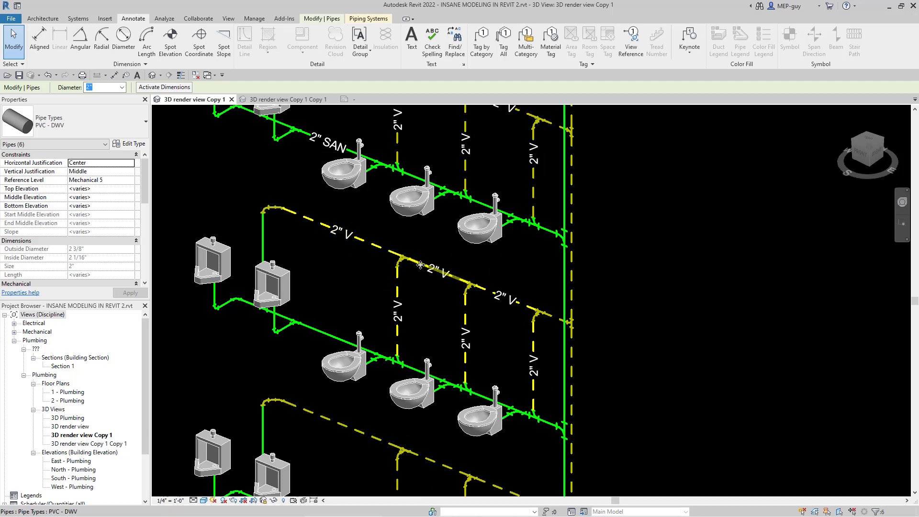
pyautogui.scroll(-2, 570, 378)
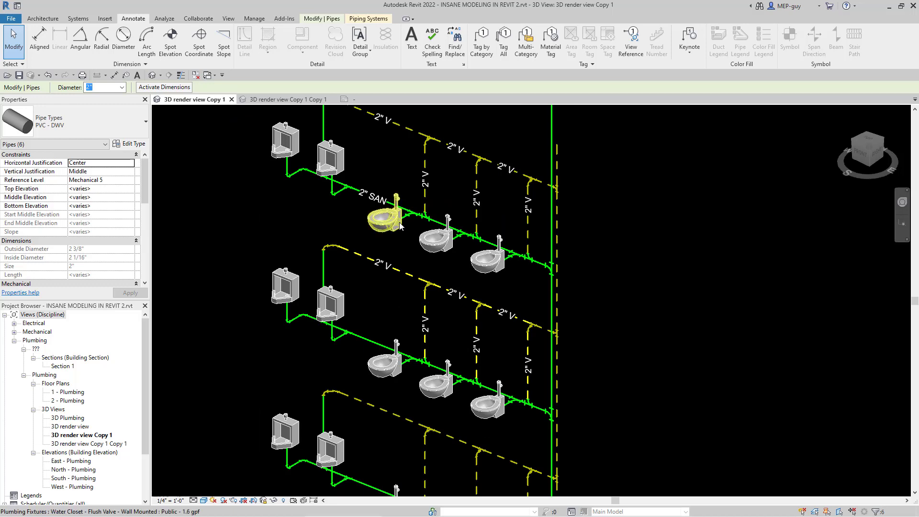
pyautogui.scroll(-4, 402, 217)
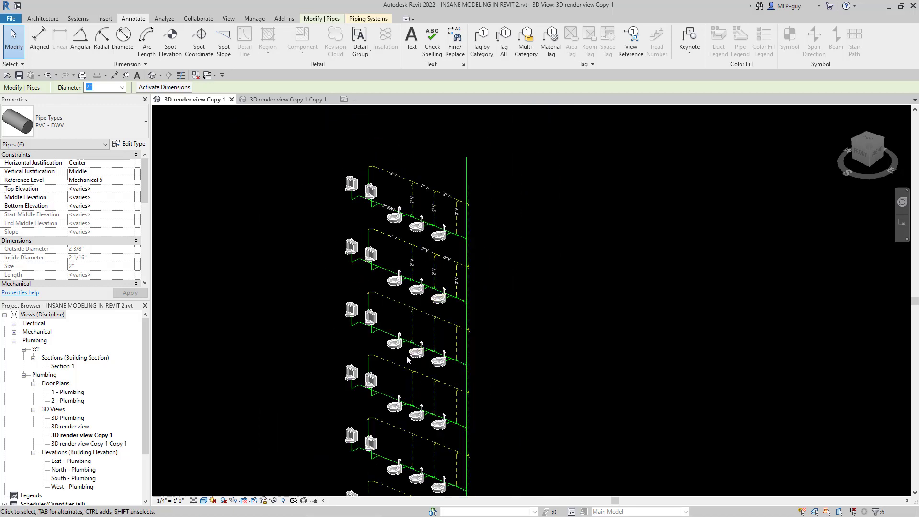
pyautogui.scroll(2, 407, 359)
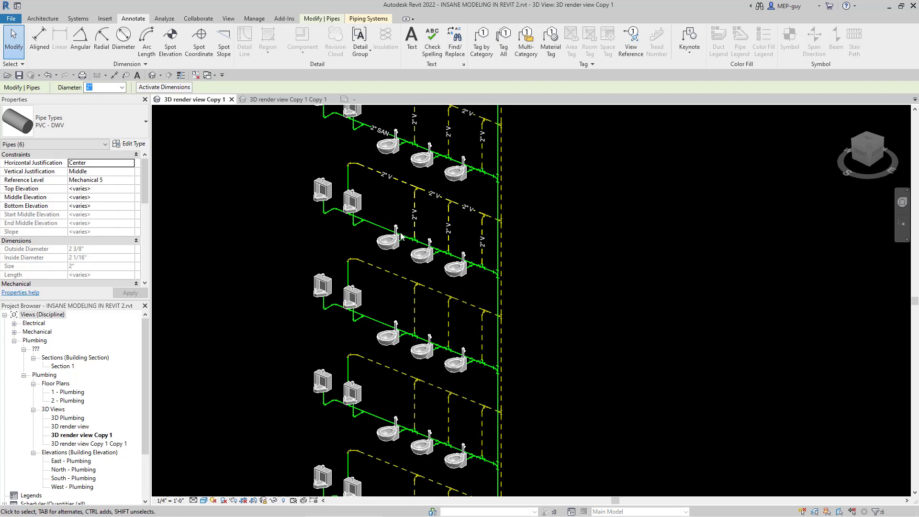
pyautogui.scroll(-1, 401, 234)
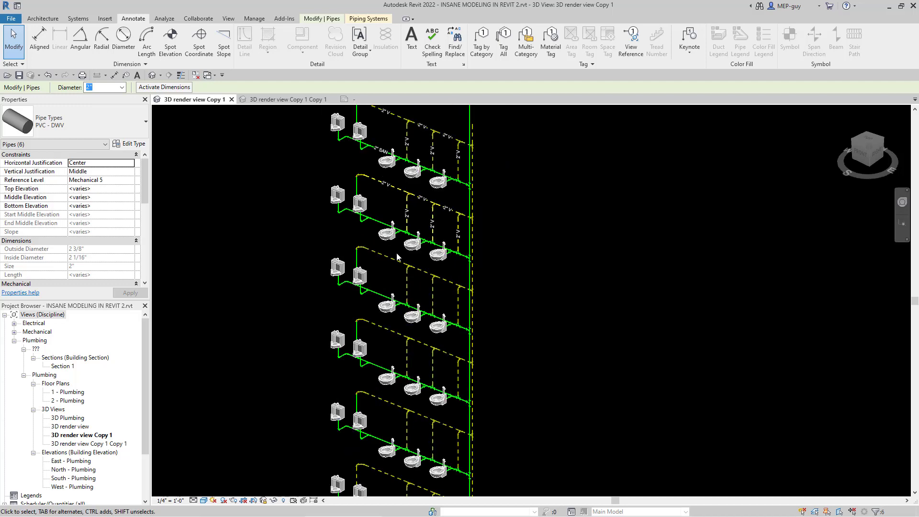
pyautogui.scroll(3, 399, 196)
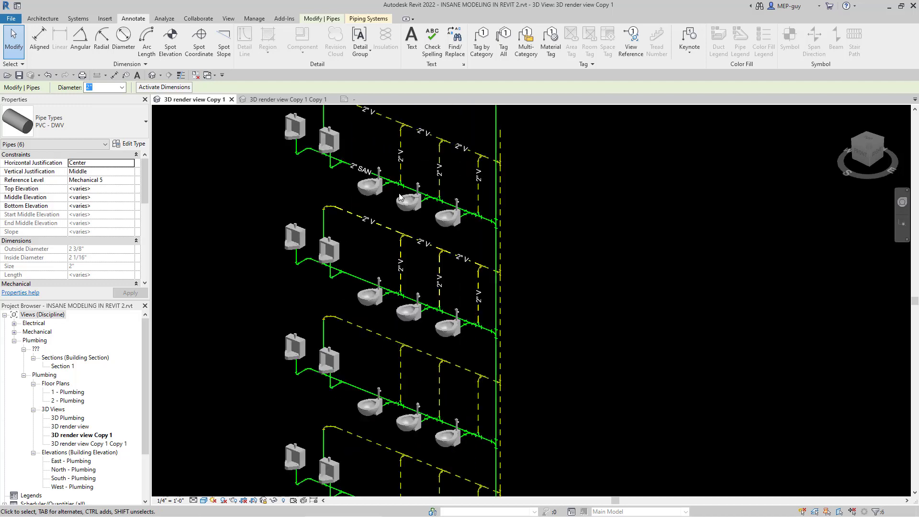
pyautogui.scroll(-1, 488, 391)
pyautogui.scroll(2, 430, 175)
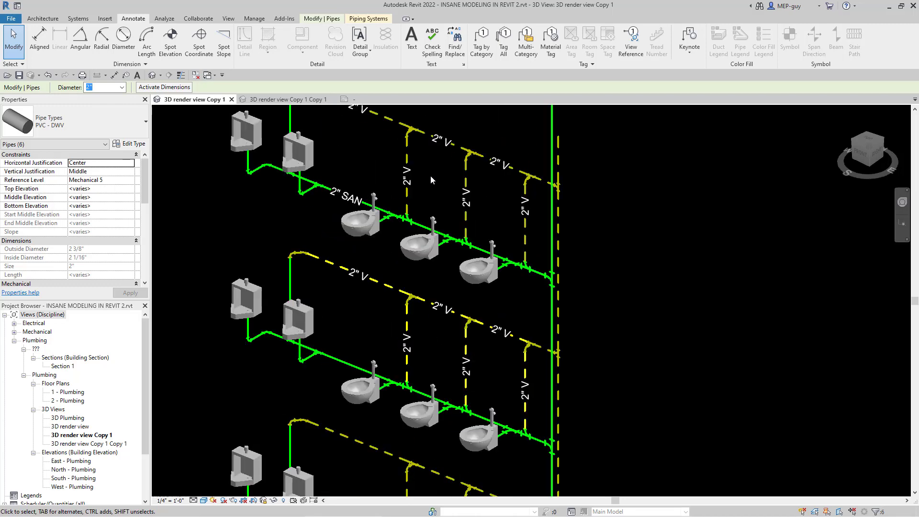
pyautogui.moveTo(455, 195); pyautogui.dragTo(479, 216, button='middle')
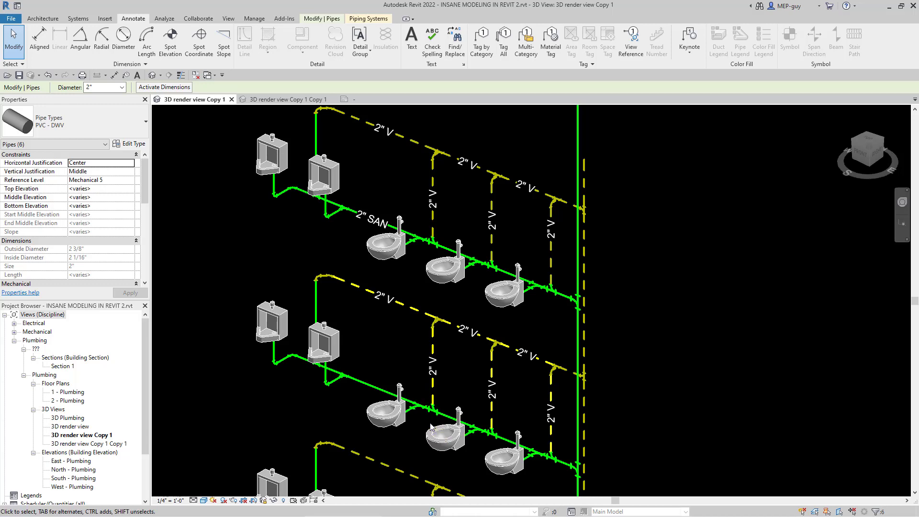
# Step: Change all visible Tee Reducing Sanitary - PVC - Sch 40 - DWV fittings in the view to the Tee Sanitary - PVC - Sch 40 - DWV Standard type
pyautogui.scroll(8, 491, 261)
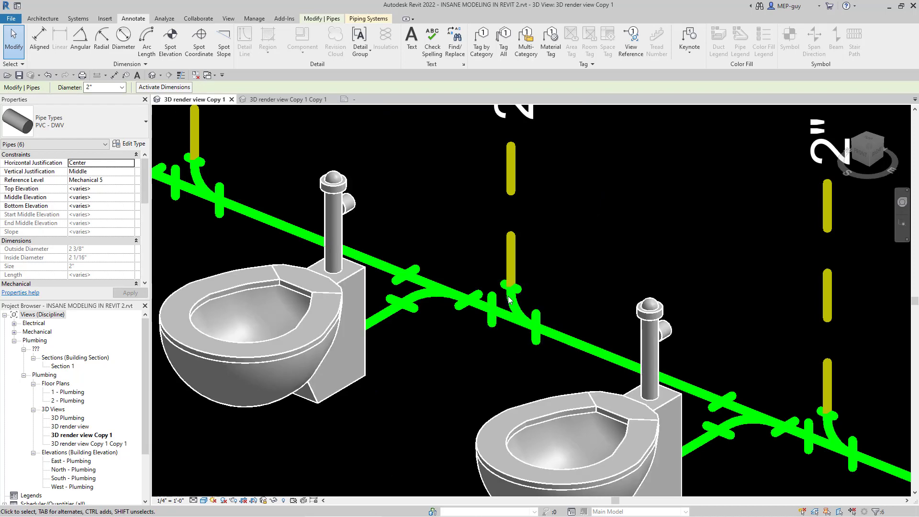
pyautogui.scroll(-2, 424, 332)
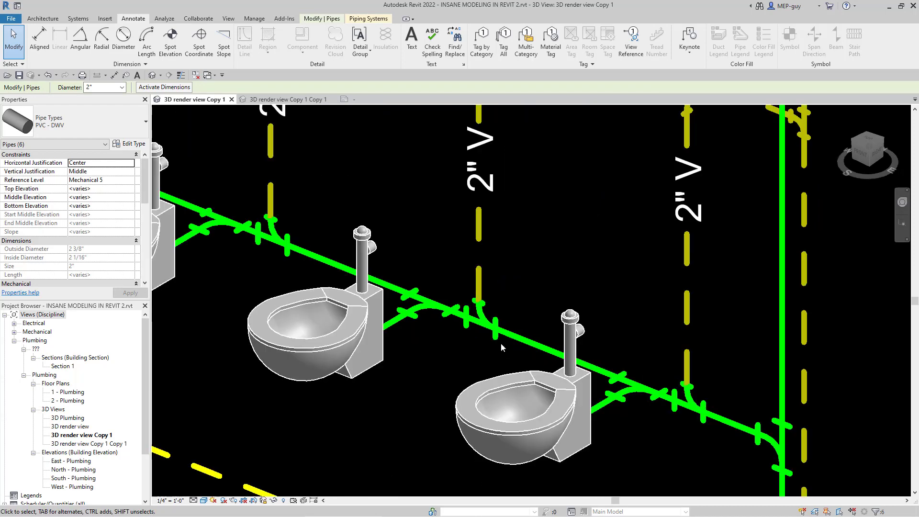
pyautogui.scroll(-2, 565, 373)
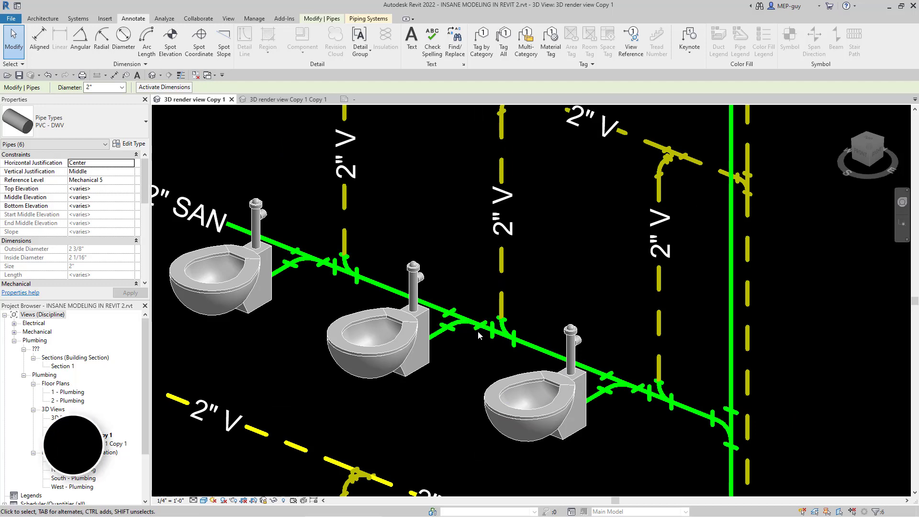
pyautogui.scroll(2, 479, 334)
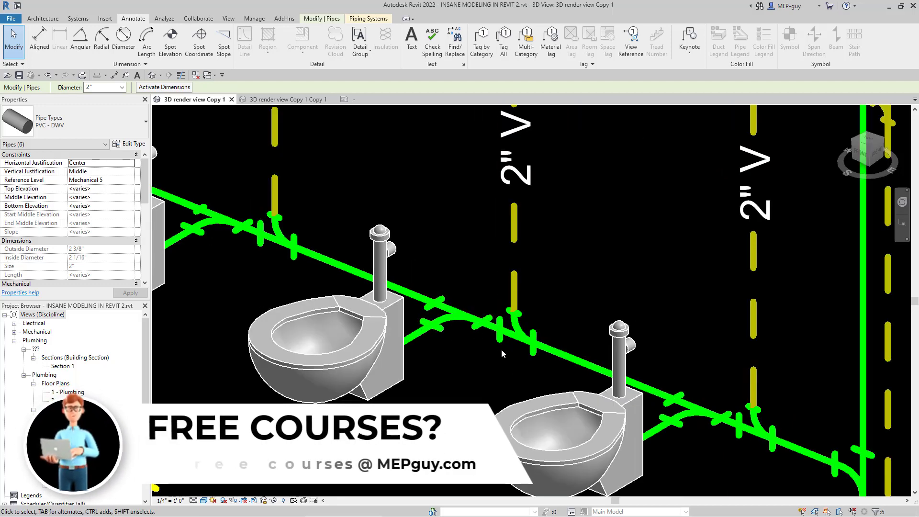
pyautogui.scroll(-2, 496, 355)
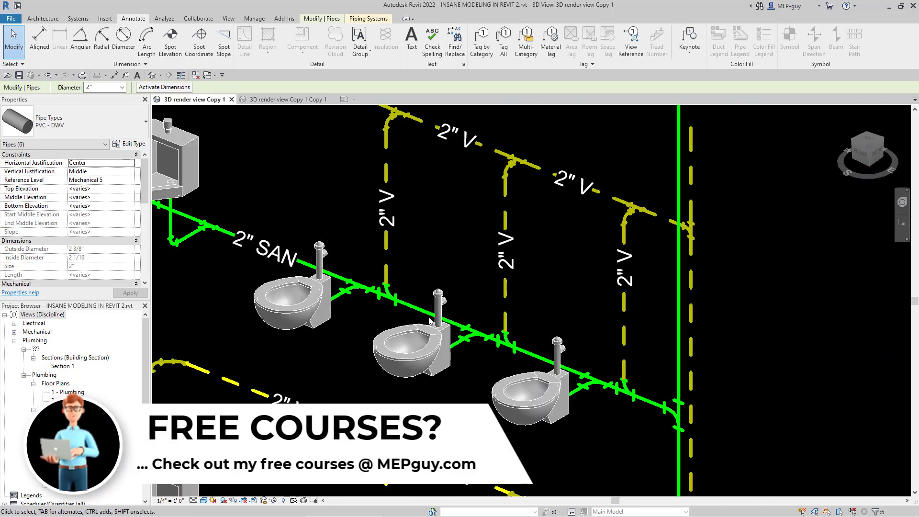
pyautogui.scroll(2, 386, 302)
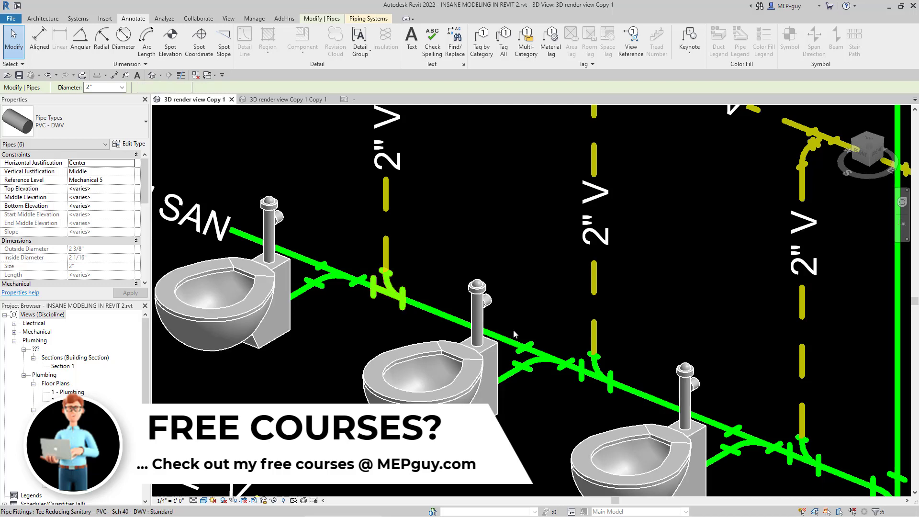
pyautogui.click(390, 287)
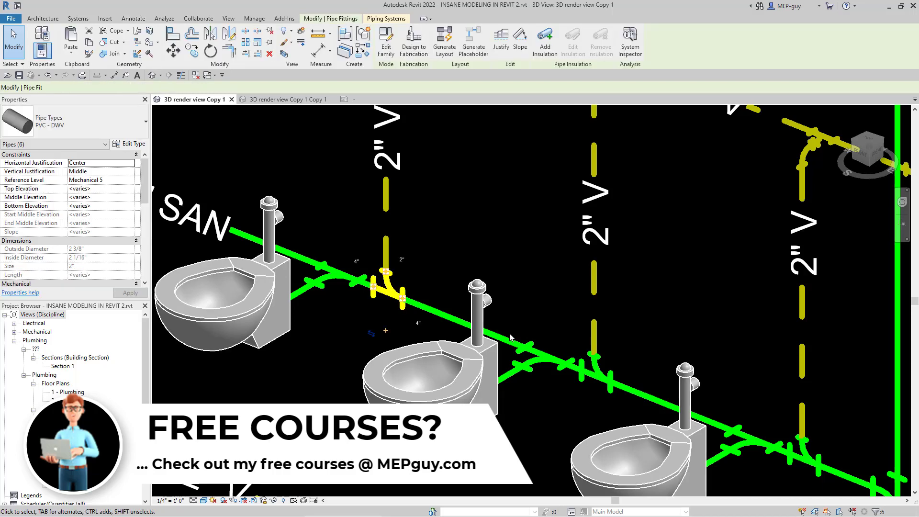
pyautogui.click(88, 124)
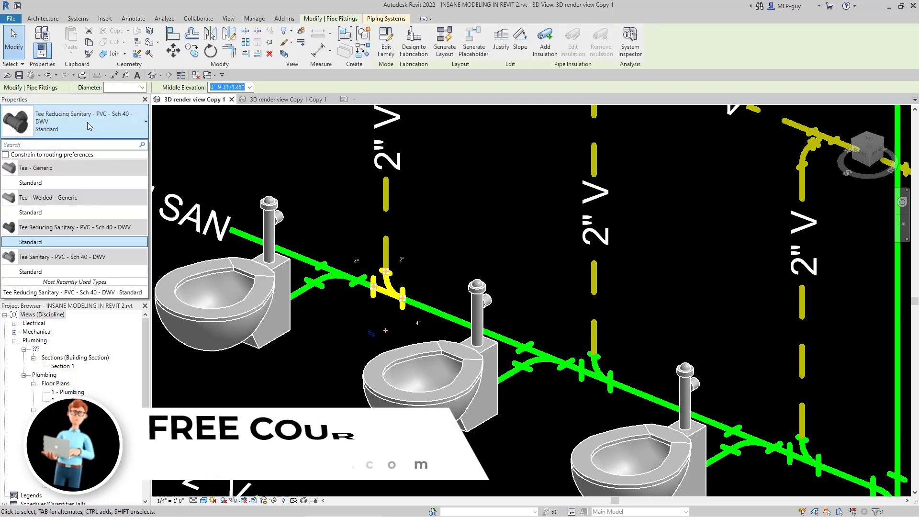
pyautogui.click(90, 127)
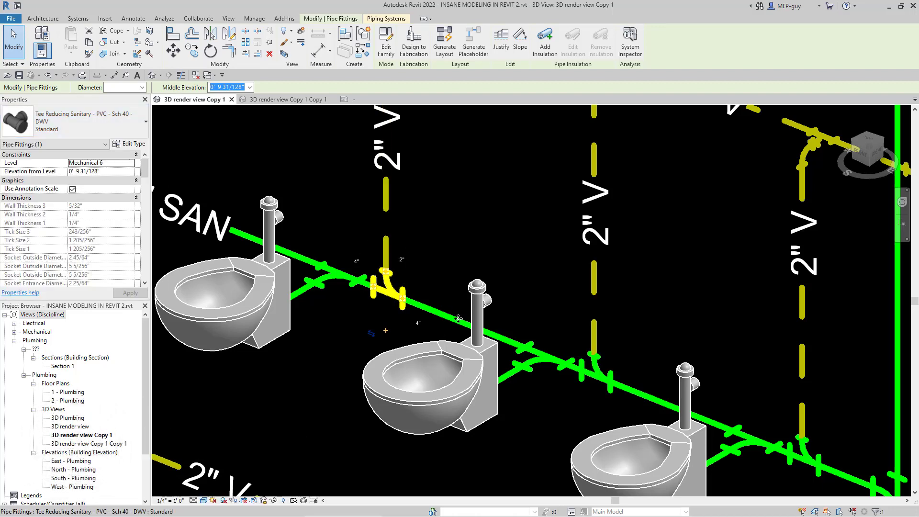
pyautogui.click(546, 377)
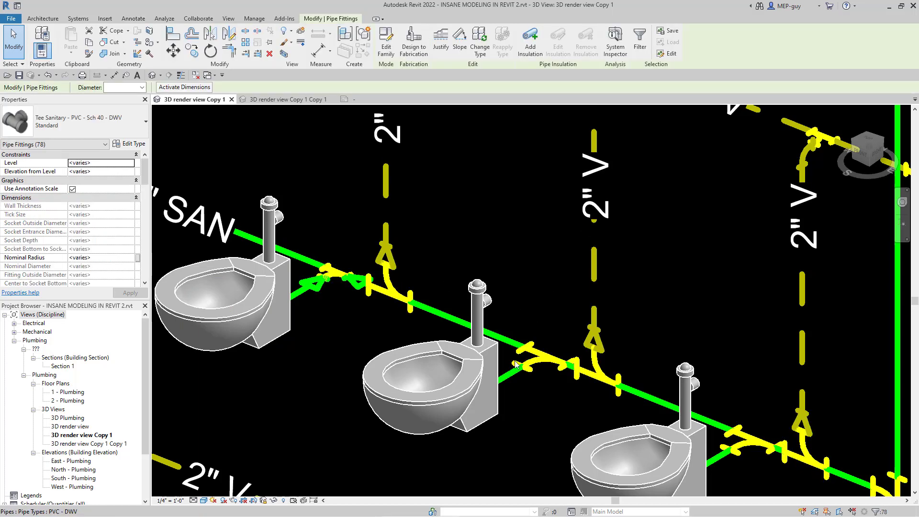
# Step: Select the reducer above the vent tee beside the uppermost floor's first water closet, and set the view's detail level to Fine
pyautogui.scroll(-4, 516, 366)
pyautogui.scroll(6, 468, 319)
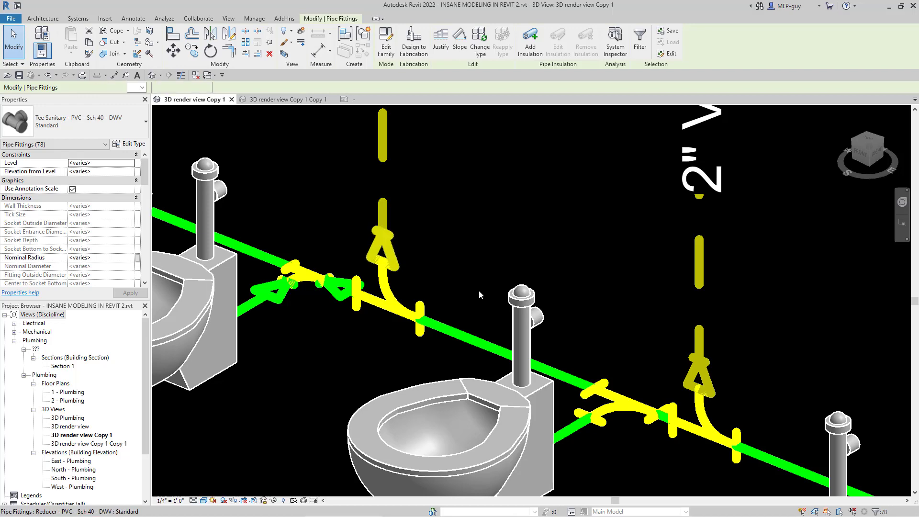
pyautogui.click(396, 261)
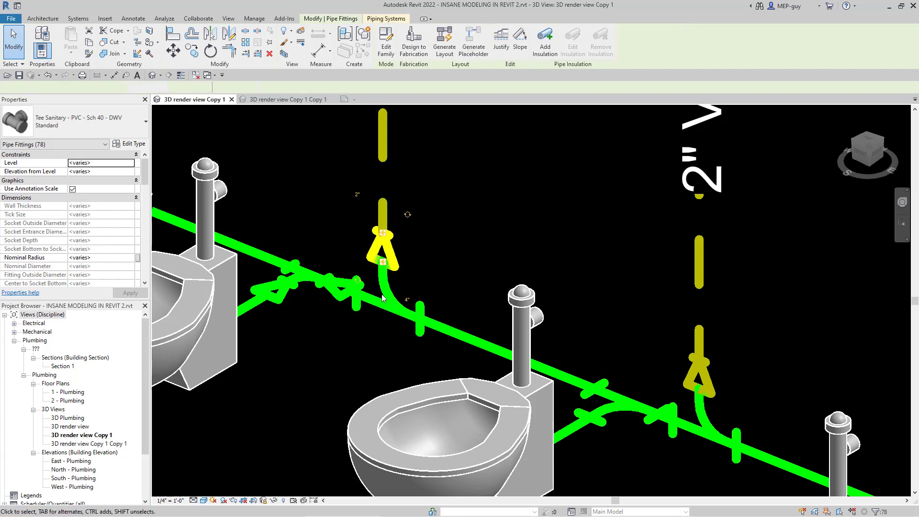
pyautogui.scroll(-2, 424, 378)
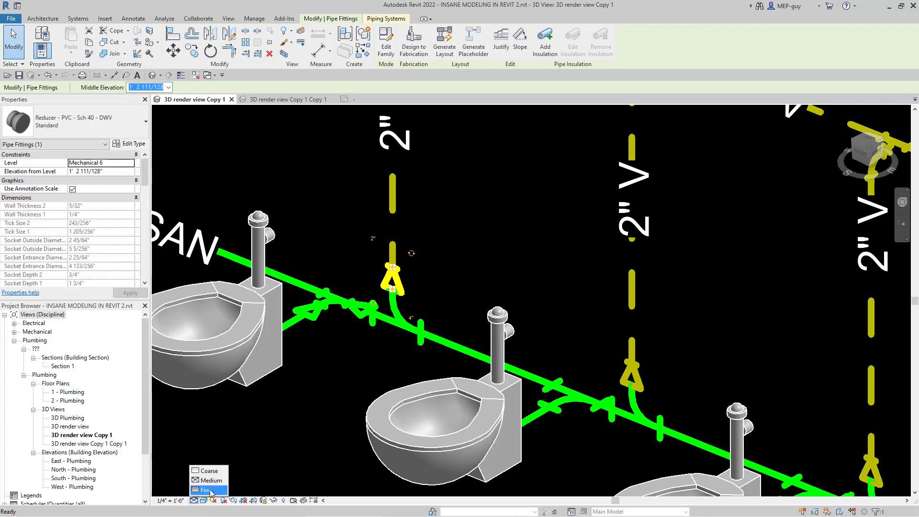
pyautogui.click(406, 345)
pyautogui.scroll(2, 379, 300)
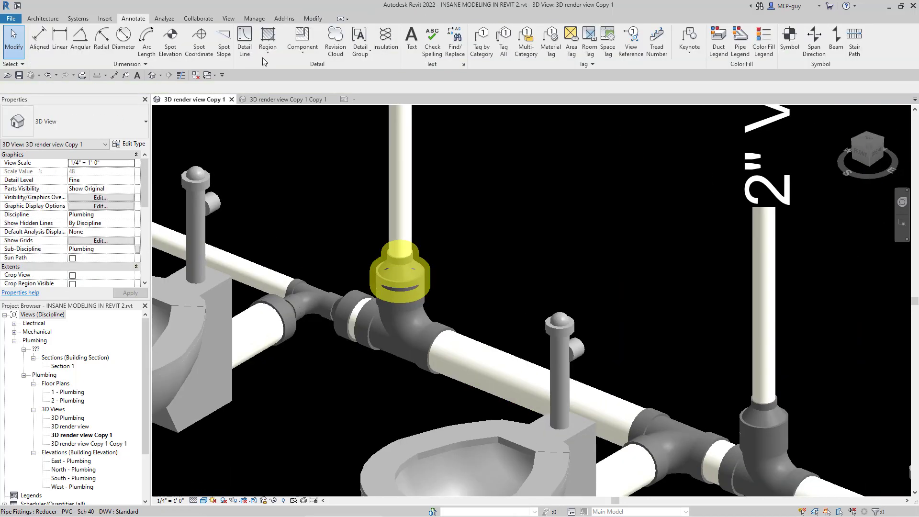
# Step: Turn on Thin Lines and examine the reducer joining the vent pipe to the sanitary tee, then clear the selection
pyautogui.click(181, 75)
pyautogui.scroll(3, 365, 369)
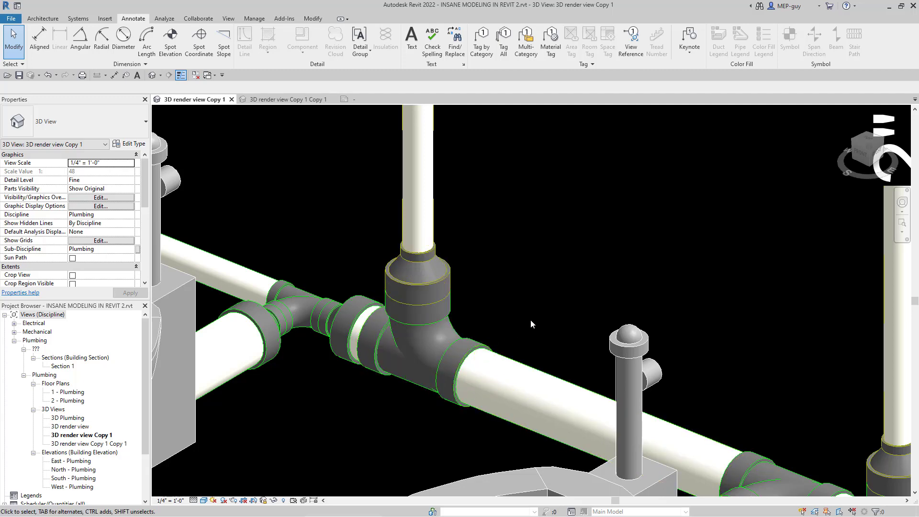
pyautogui.scroll(-1, 355, 461)
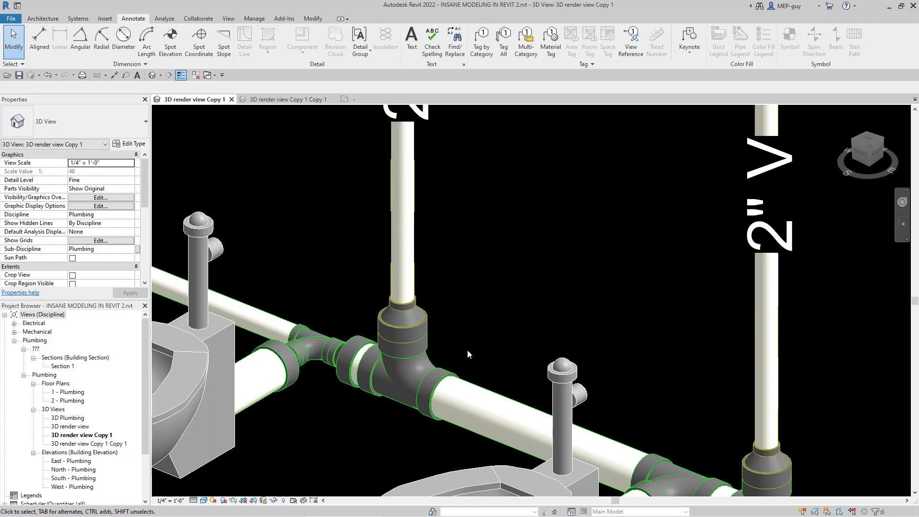
pyautogui.scroll(2, 462, 348)
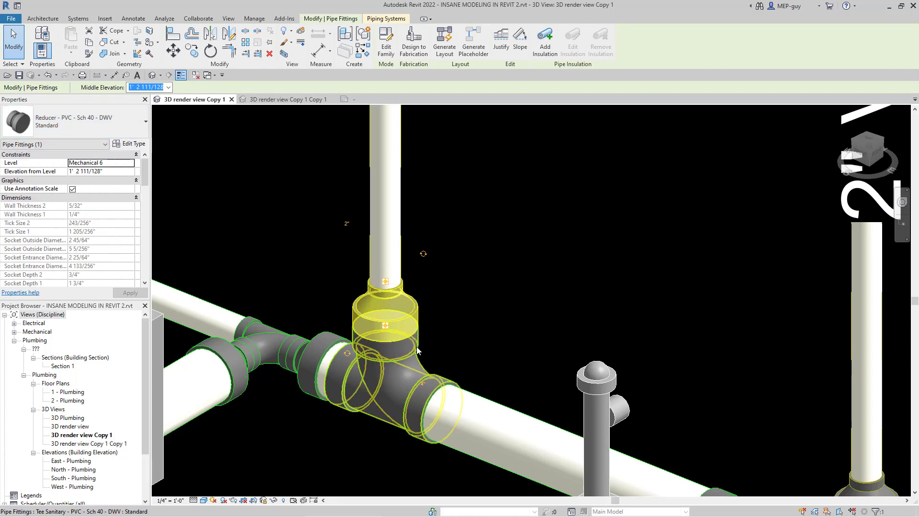
pyautogui.press('Escape')
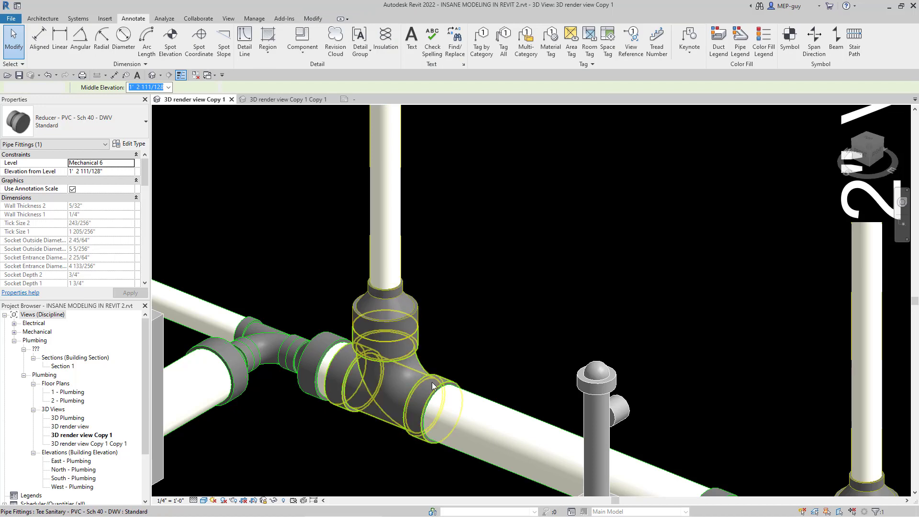
# Step: Change the sanitary tee below the reducer to the Tee Reducing Sanitary - PVC - Sch 40 - DWV Standard type
pyautogui.click(574, 400)
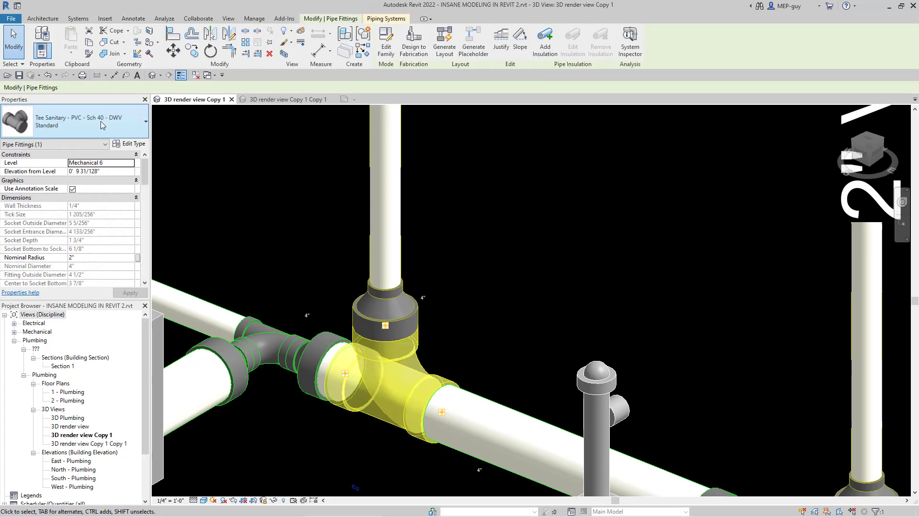
pyautogui.click(102, 125)
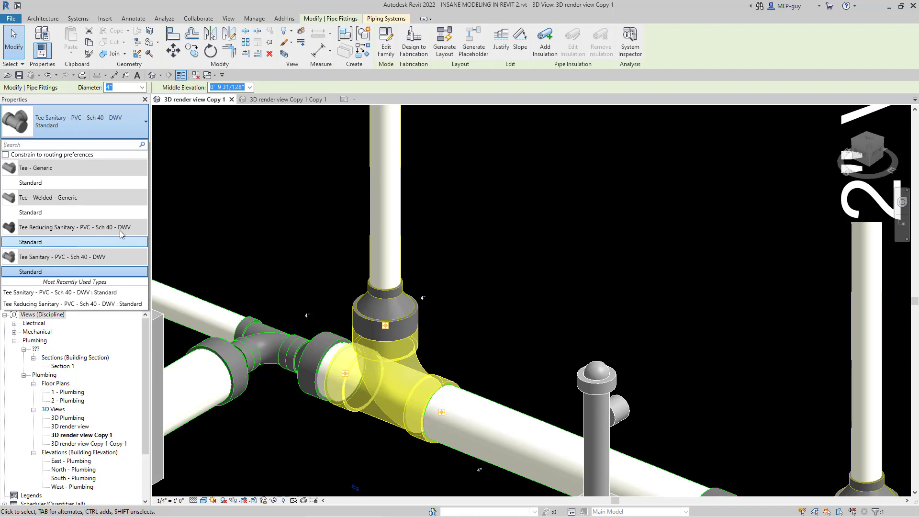
pyautogui.click(42, 241)
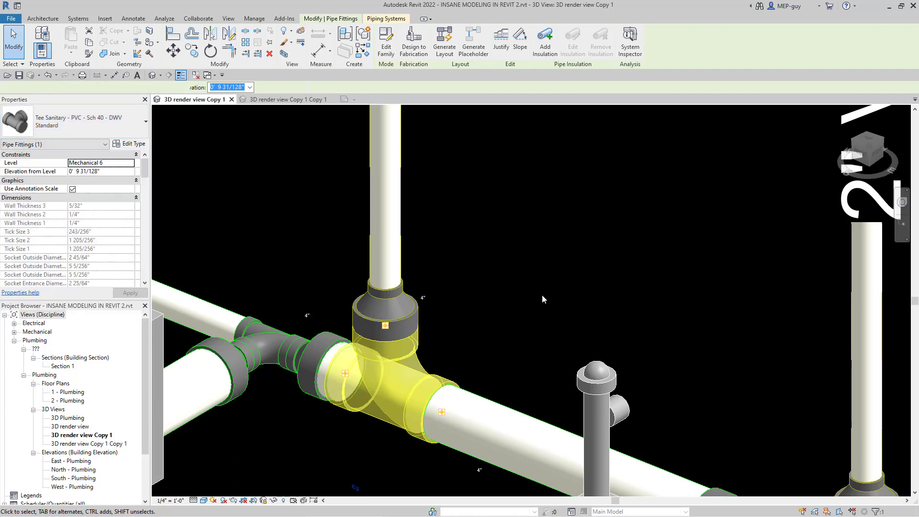
pyautogui.click(538, 333)
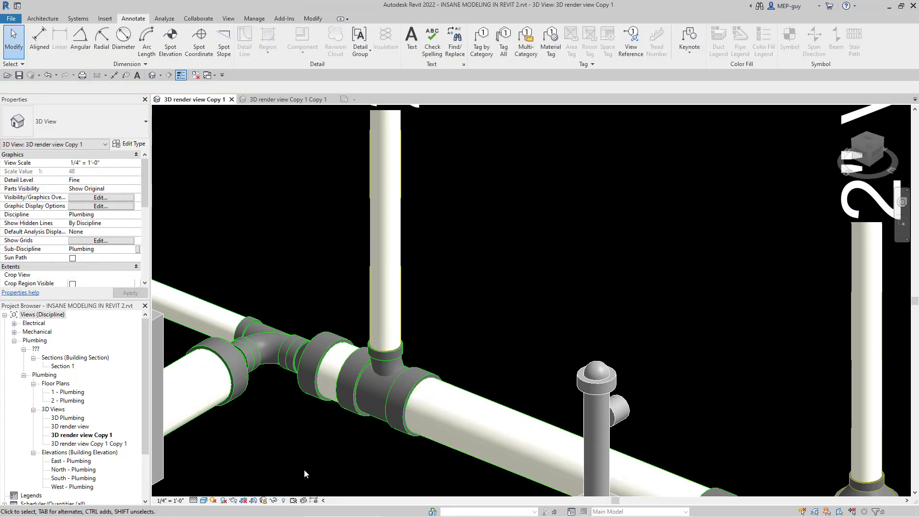
# Step: Set the view's detail level back to Medium and turn off Thin Lines
pyautogui.click(193, 500)
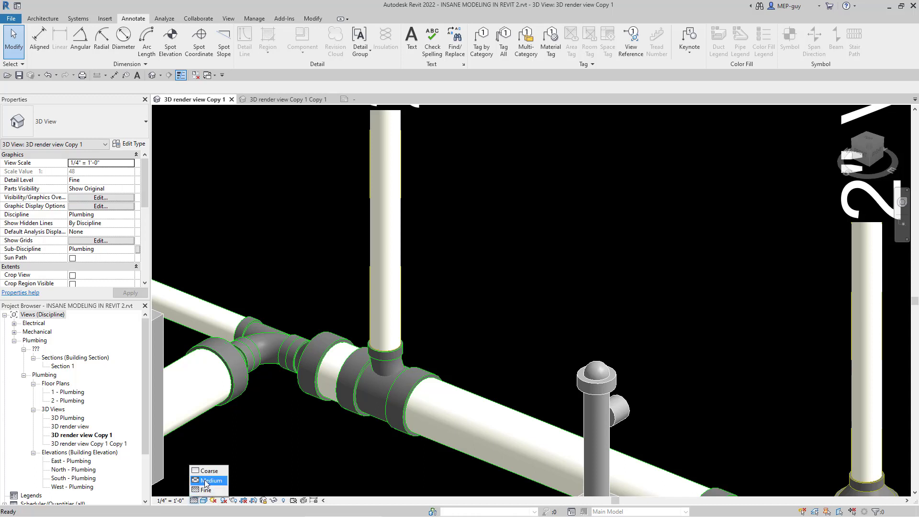
pyautogui.click(207, 480)
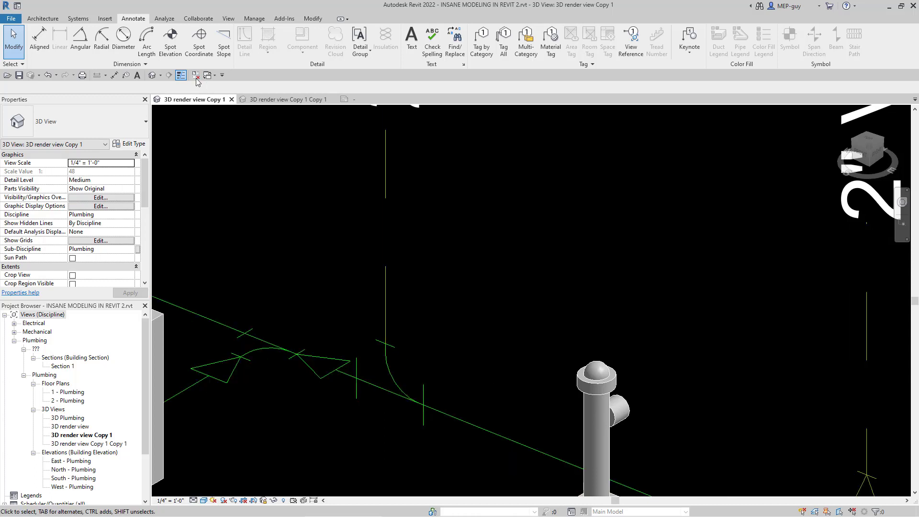
pyautogui.click(181, 76)
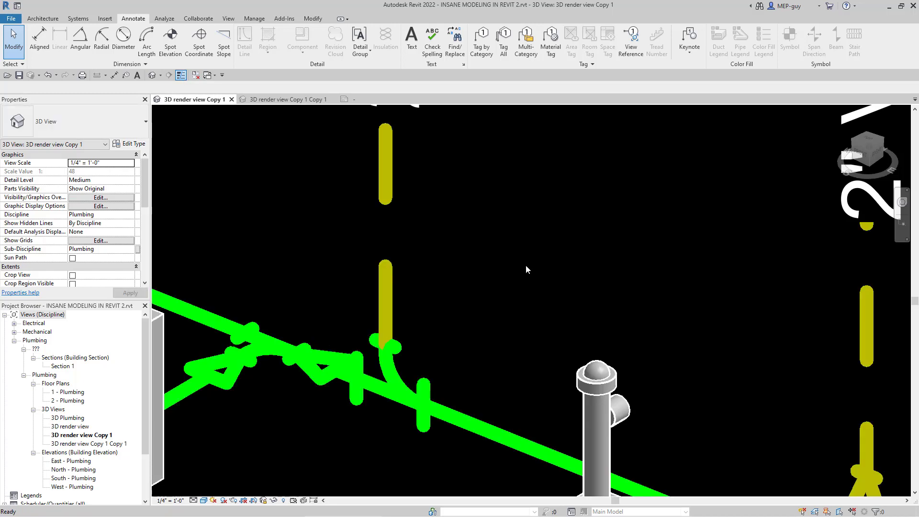
# Step: Select all Tee Sanitary fittings visible in the view and change them to the Tee Reducing Sanitary - PVC - Sch 40 - DWV Standard type
pyautogui.scroll(-5, 425, 263)
pyautogui.scroll(3, 550, 473)
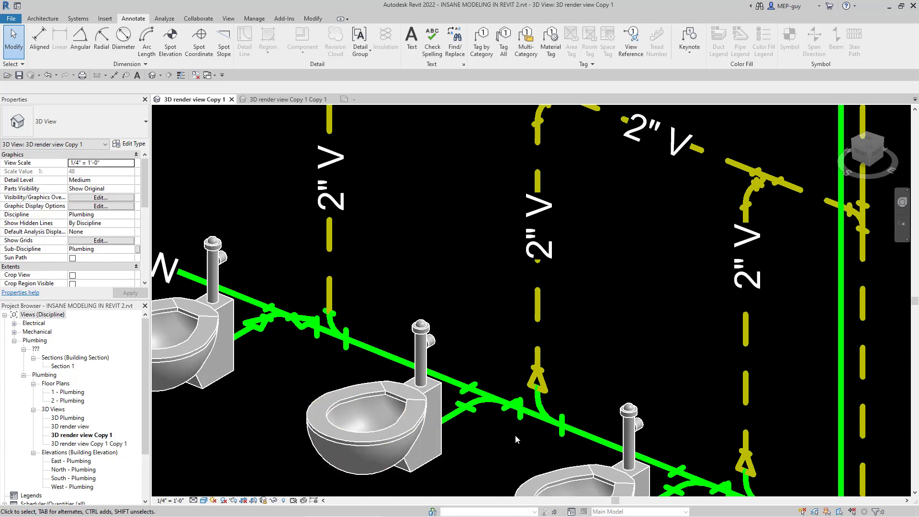
pyautogui.click(540, 413)
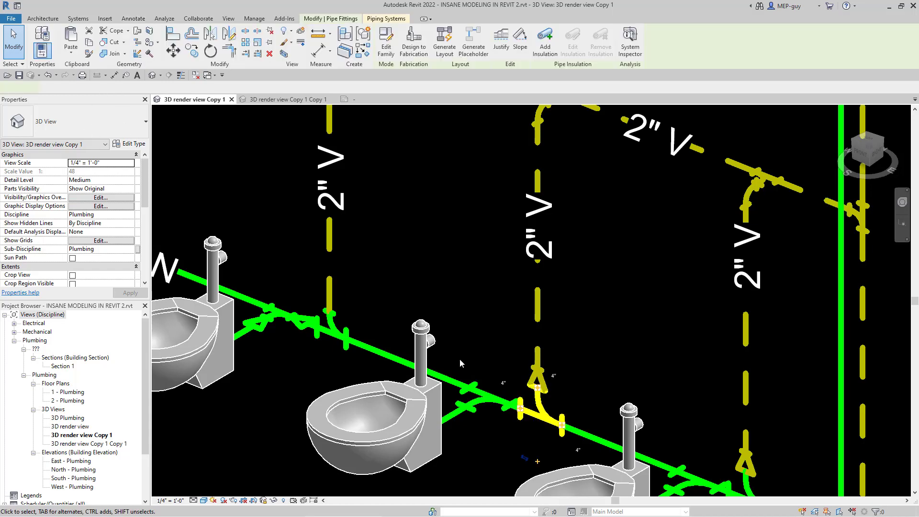
pyautogui.rightClick(540, 414)
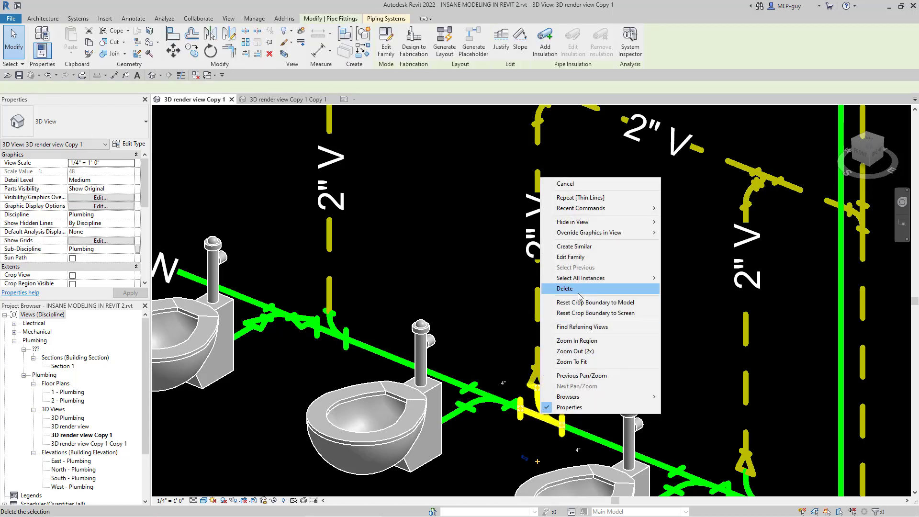
pyautogui.moveTo(632, 283)
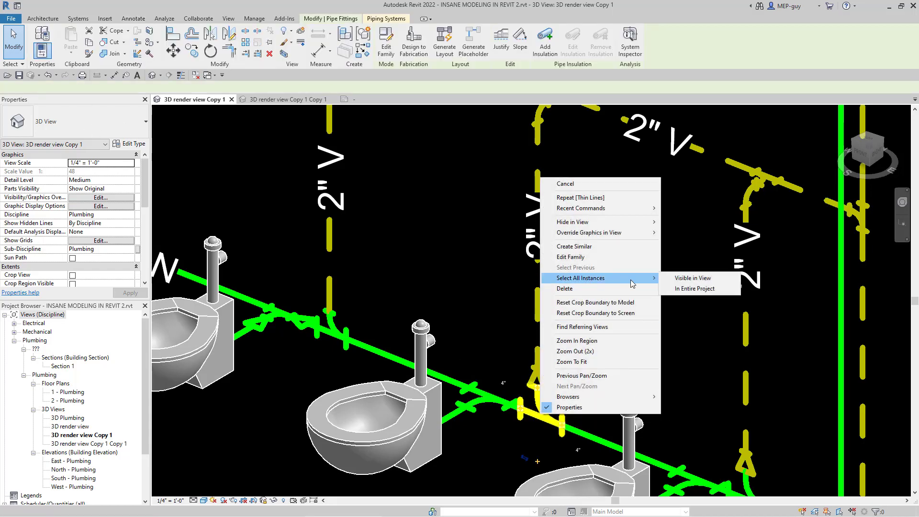
pyautogui.click(692, 279)
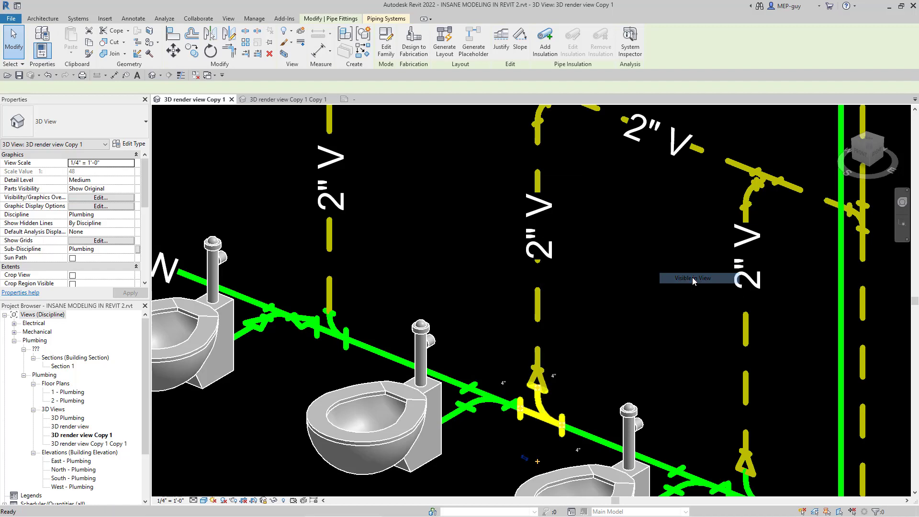
pyautogui.scroll(-3, 501, 255)
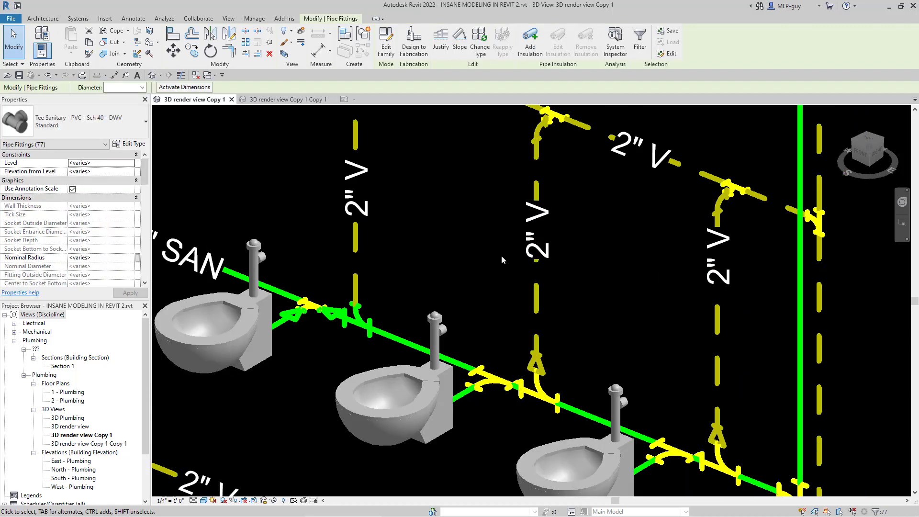
pyautogui.scroll(-2, 632, 399)
pyautogui.scroll(-4, 632, 399)
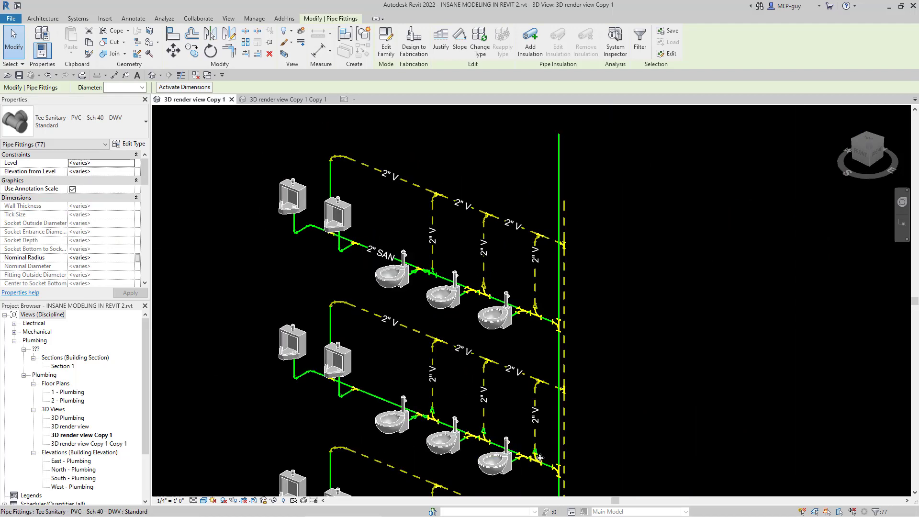
pyautogui.click(96, 121)
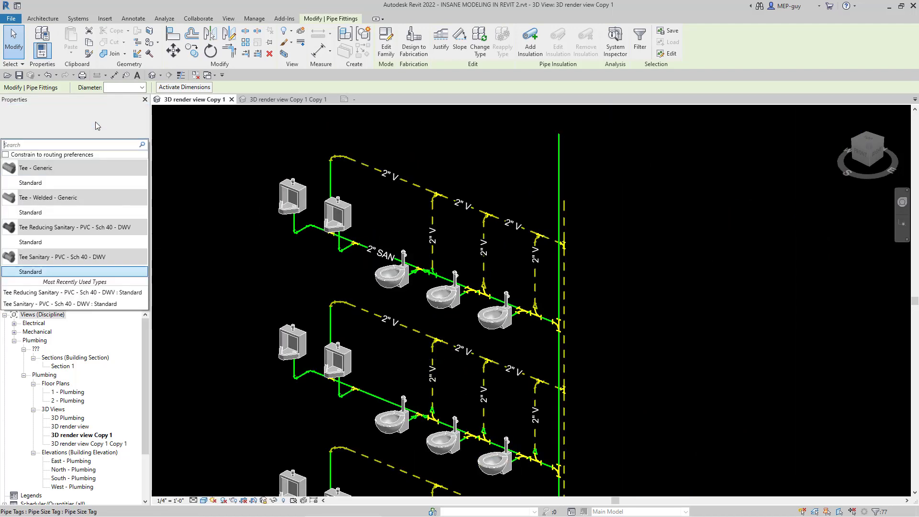
pyautogui.click(38, 243)
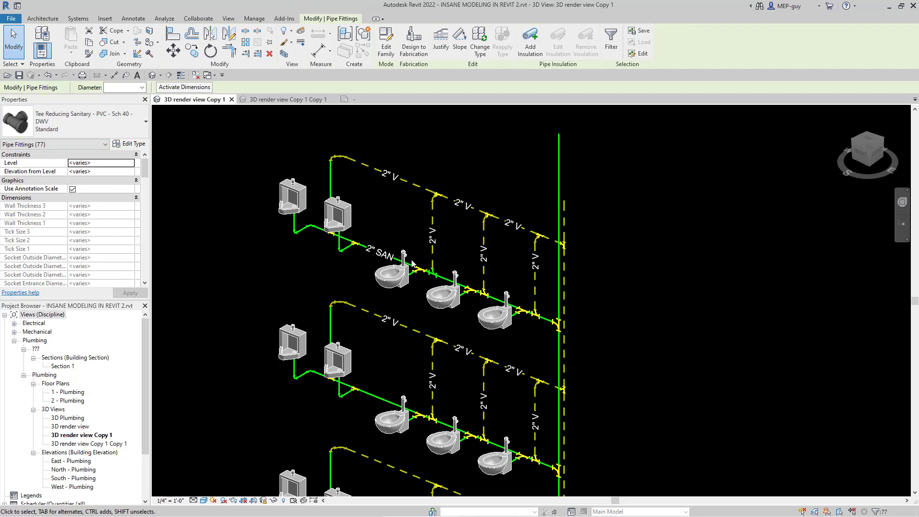
pyautogui.scroll(4, 427, 276)
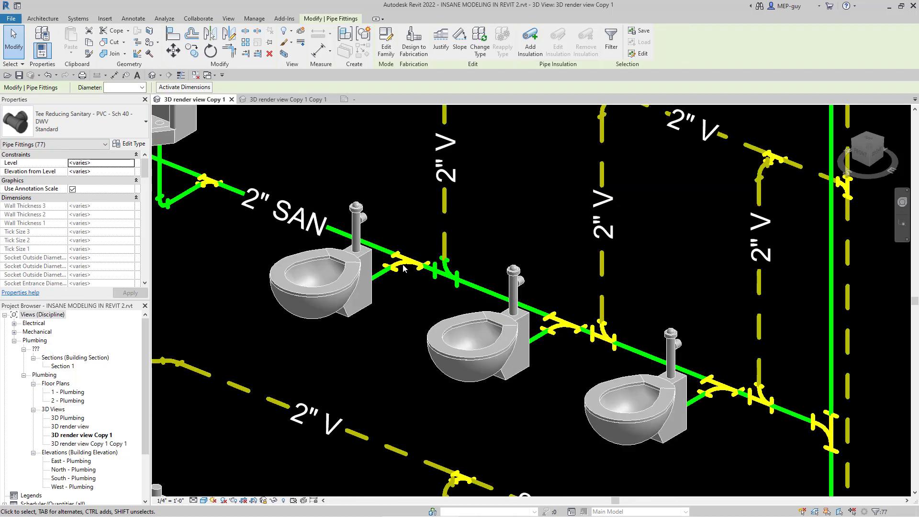
# Step: Examine the reducing sanitary tees along the branches on the different floors and clear the selection
pyautogui.scroll(-2, 458, 260)
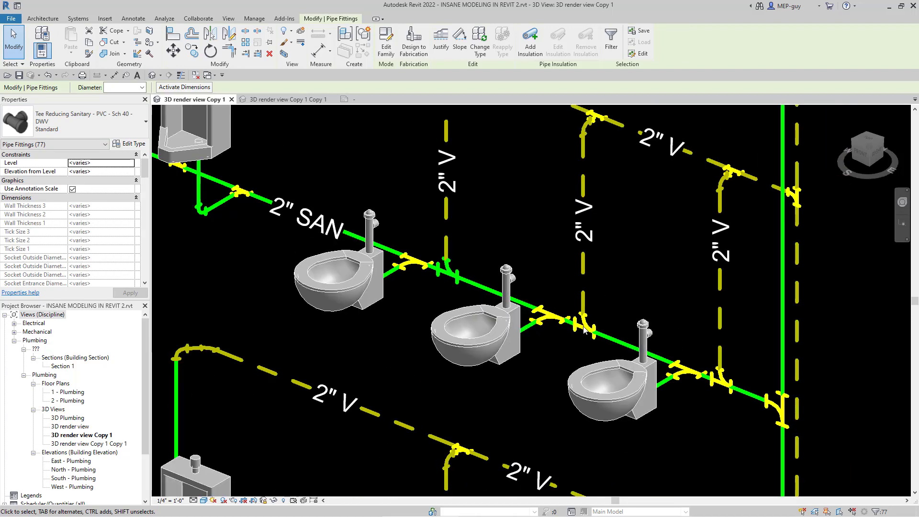
pyautogui.scroll(3, 586, 330)
pyautogui.scroll(-5, 524, 253)
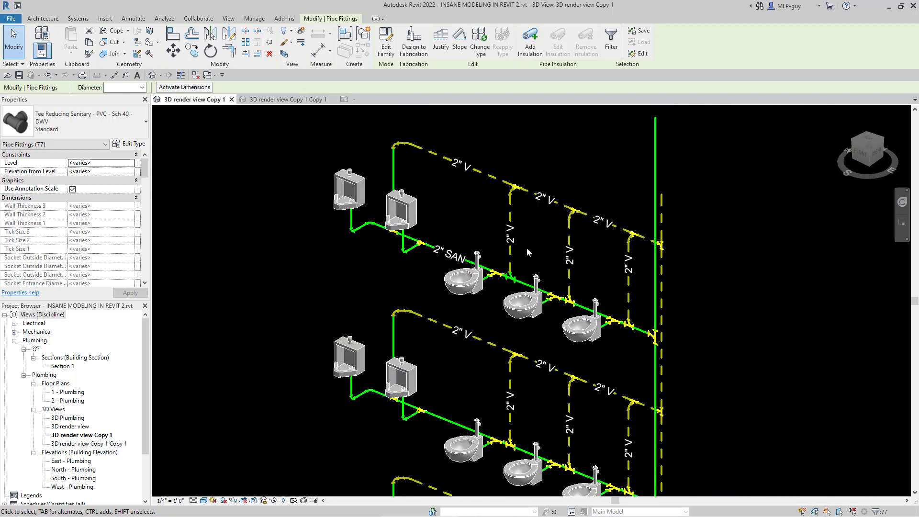
pyautogui.scroll(-2, 501, 245)
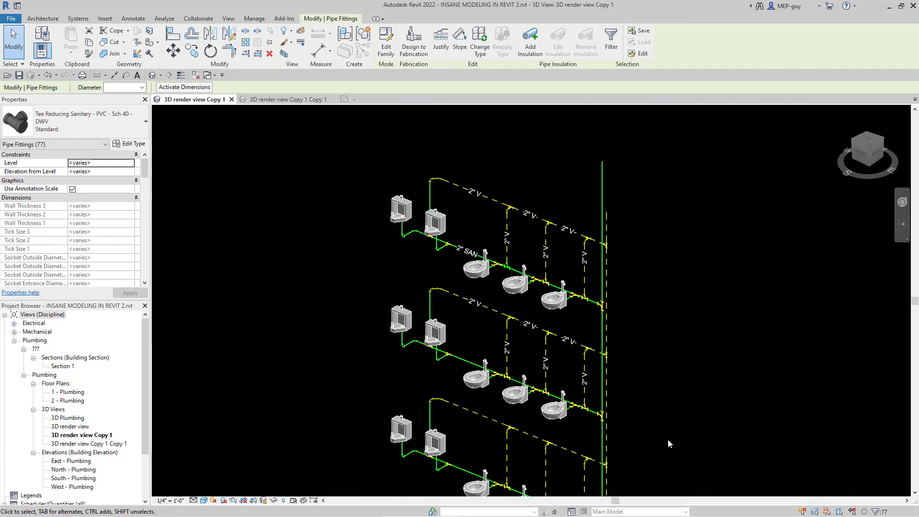
pyautogui.scroll(2, 671, 431)
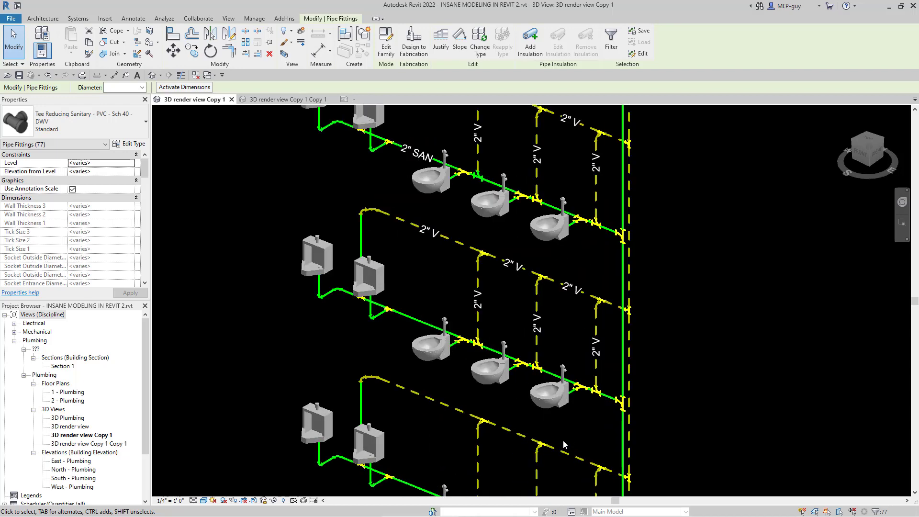
pyautogui.click(685, 388)
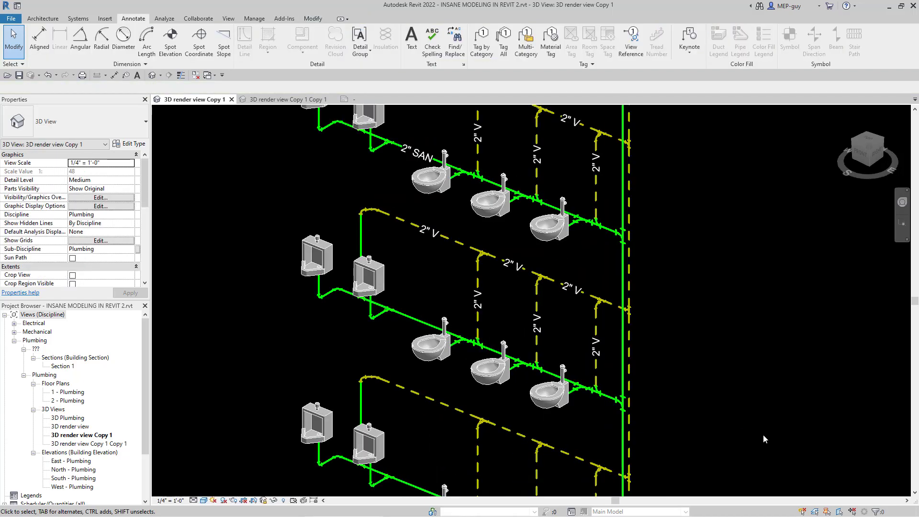
pyautogui.scroll(-3, 429, 166)
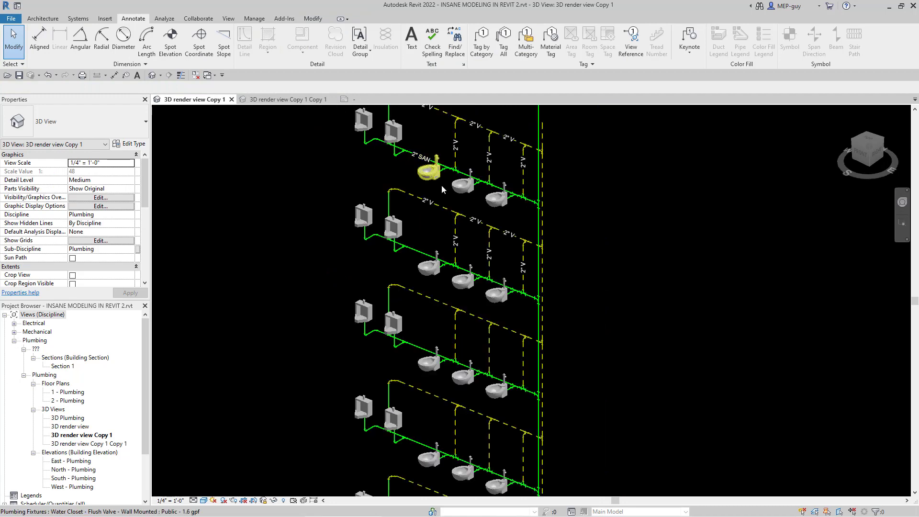
pyautogui.scroll(2, 430, 397)
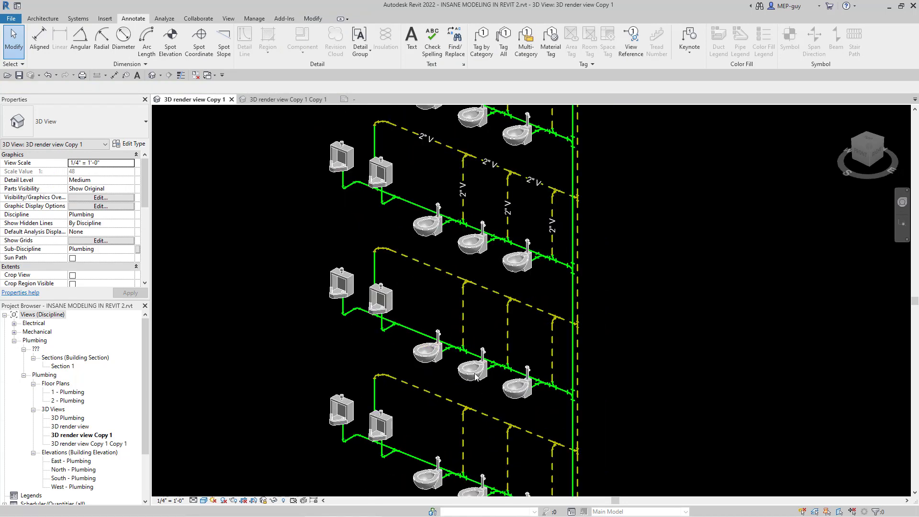
pyautogui.scroll(-3, 446, 418)
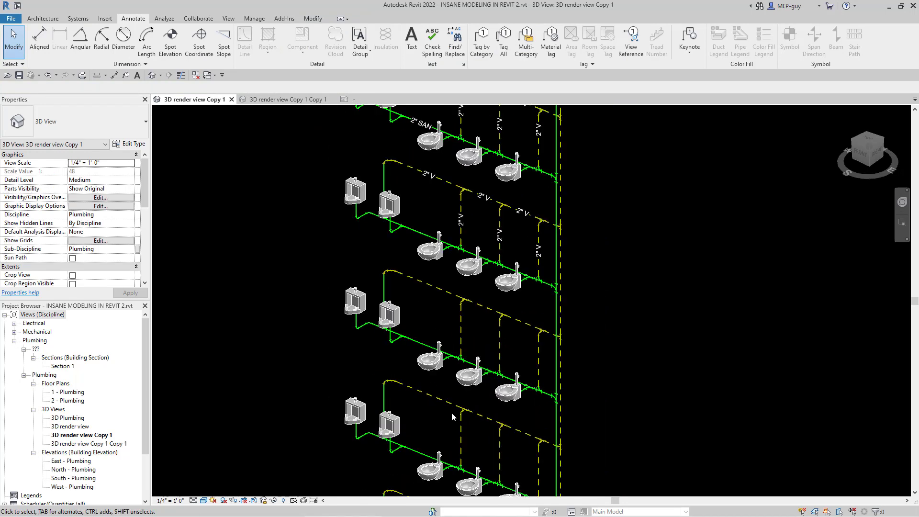
# Step: Tag all untagged plumbing fixtures in the current view with the Plumbing Fixture Tag : Boxed, horizontal and without leader
pyautogui.scroll(-1, 421, 381)
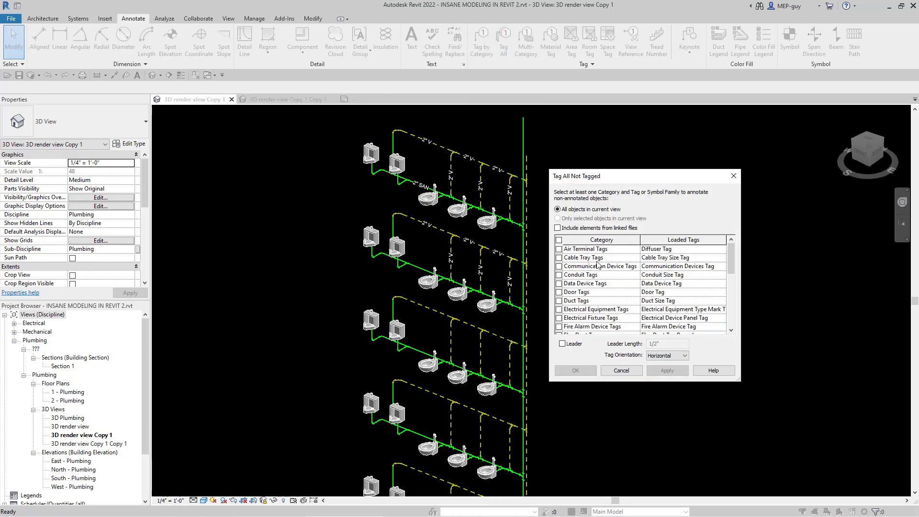
pyautogui.scroll(-5, 598, 264)
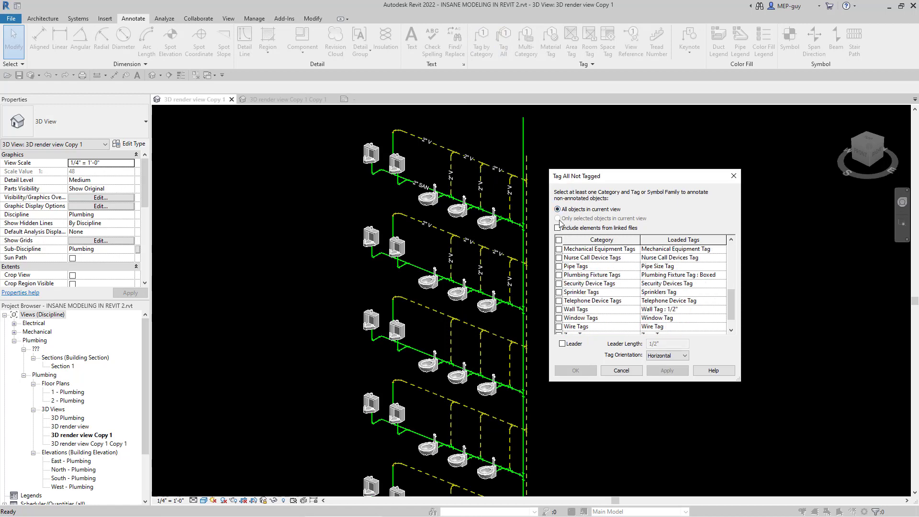
pyautogui.click(558, 275)
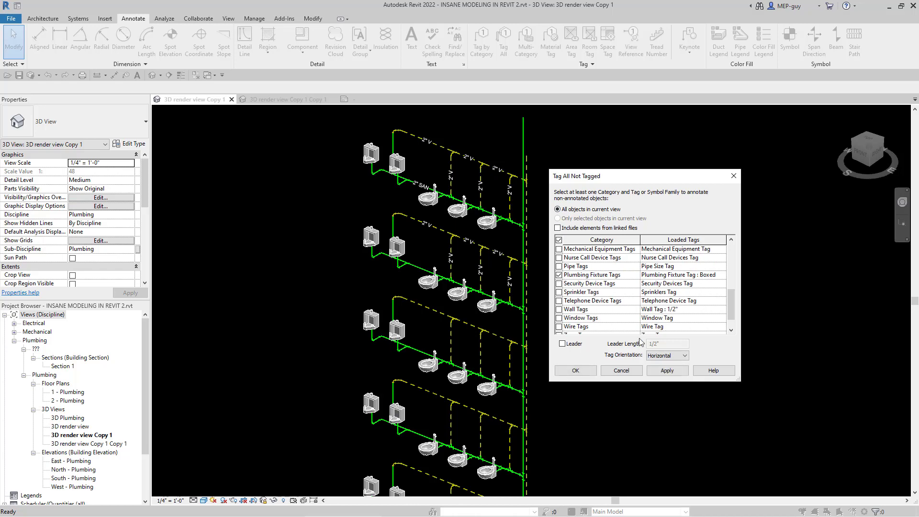
pyautogui.click(576, 370)
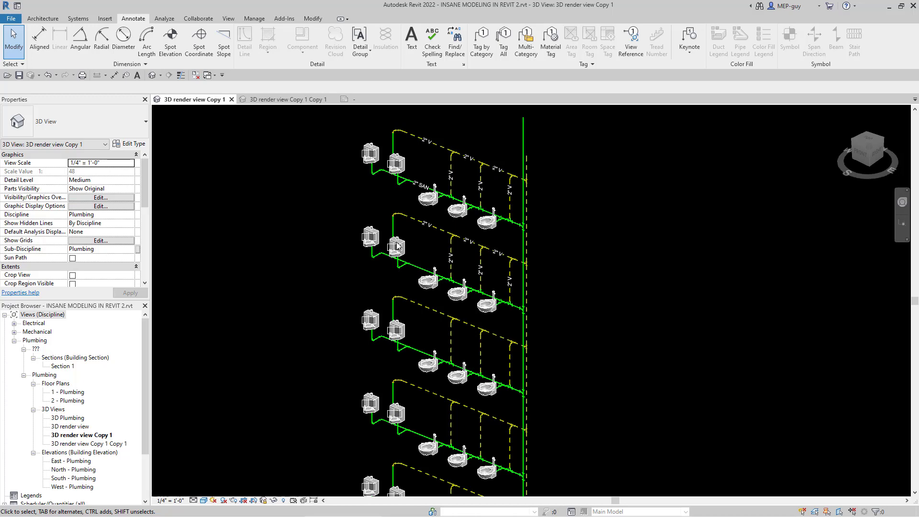
# Step: Change the tag on the first water closet of the floor to the Plumbing Fixture Tag Standard type
pyautogui.scroll(8, 396, 243)
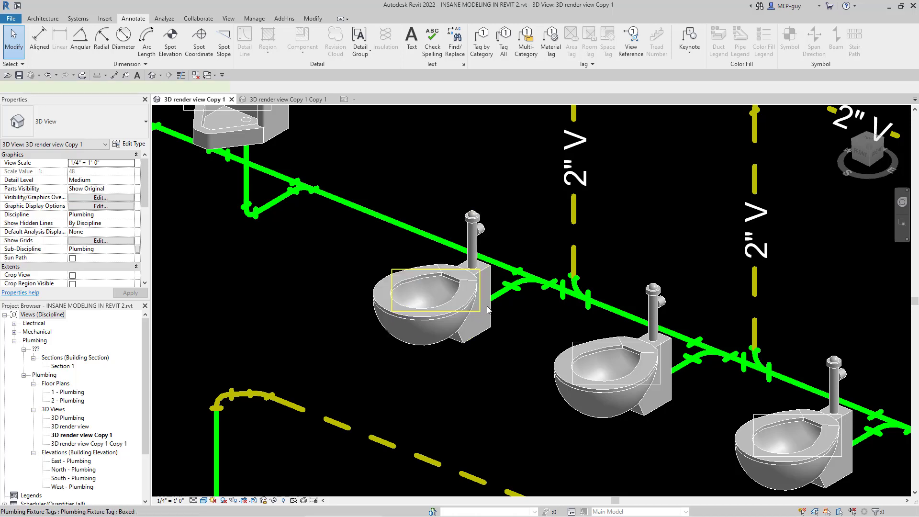
pyautogui.click(477, 314)
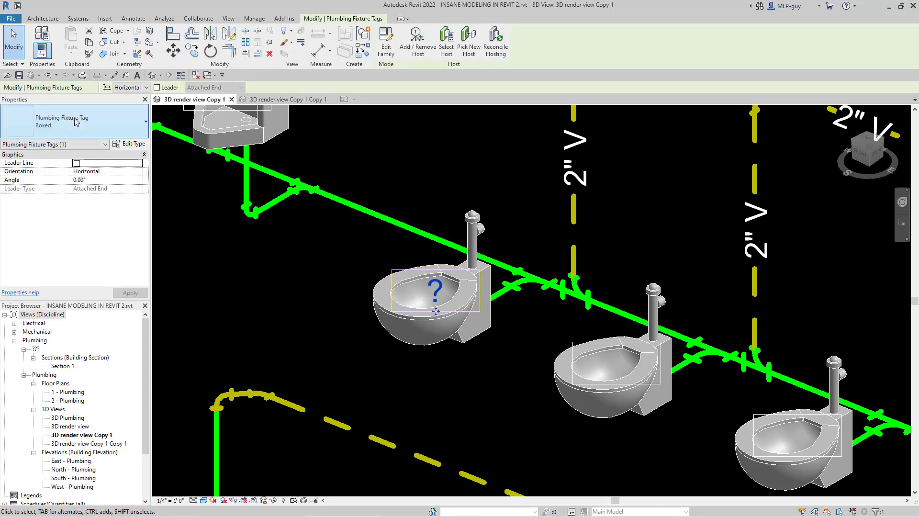
pyautogui.click(75, 121)
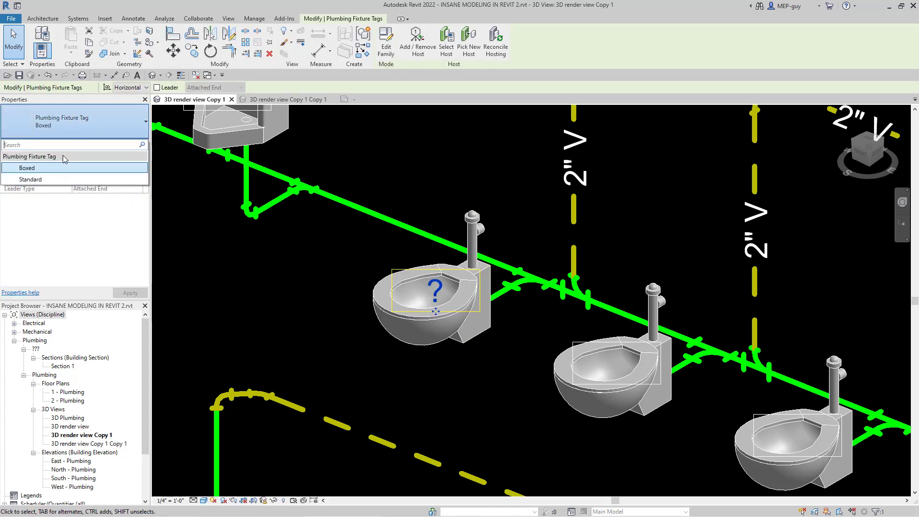
pyautogui.click(33, 180)
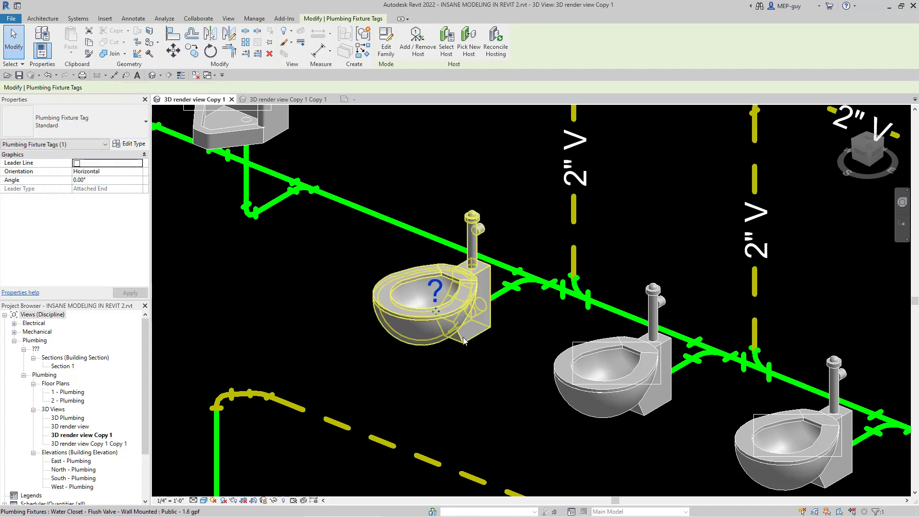
pyautogui.click(493, 410)
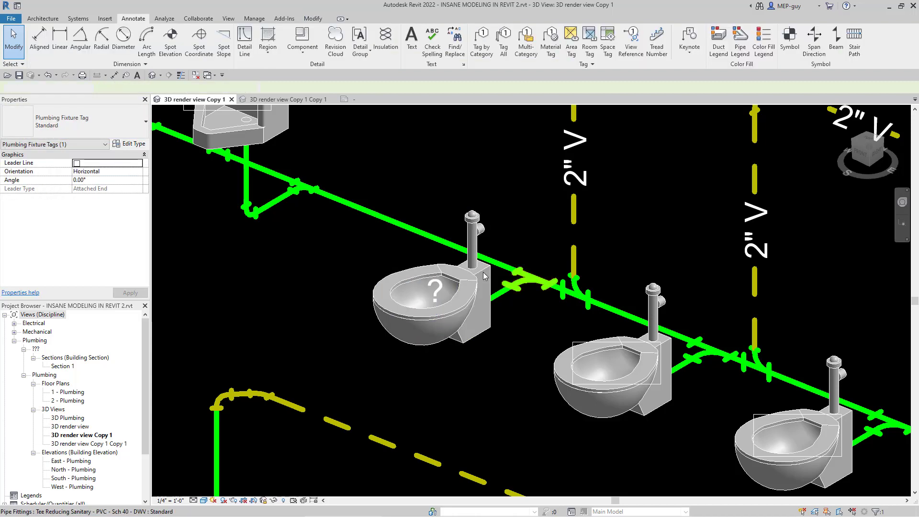
# Step: Select all Boxed plumbing fixture tags visible in the view and change them to the Standard type
pyautogui.click(582, 346)
pyautogui.rightClick(581, 346)
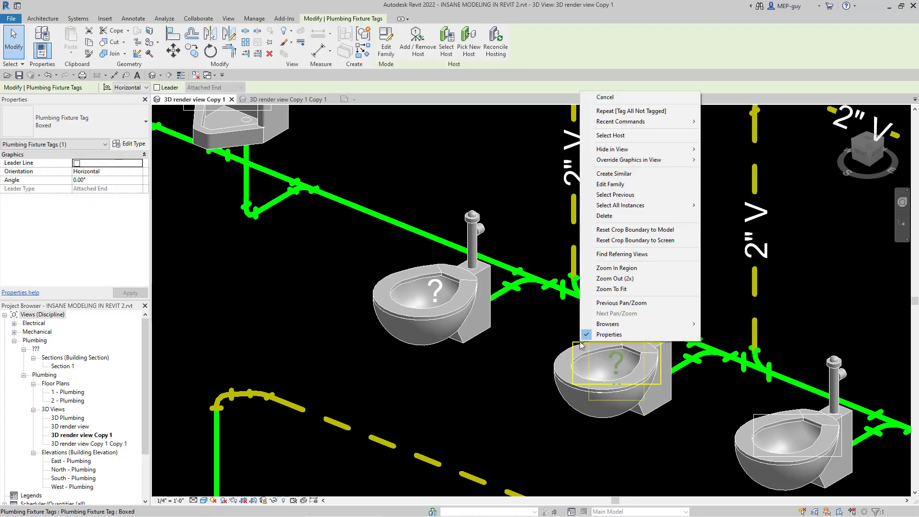
pyautogui.moveTo(640, 209)
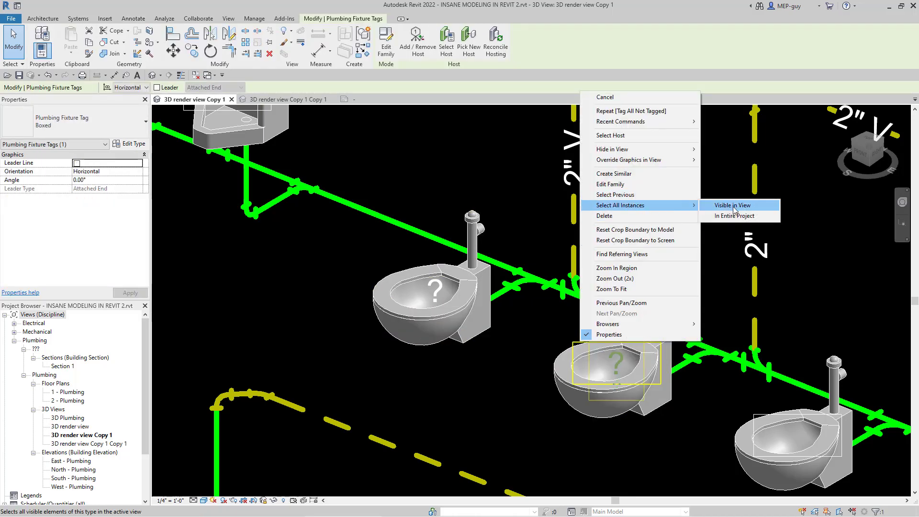
pyautogui.click(733, 206)
pyautogui.scroll(-2, 498, 355)
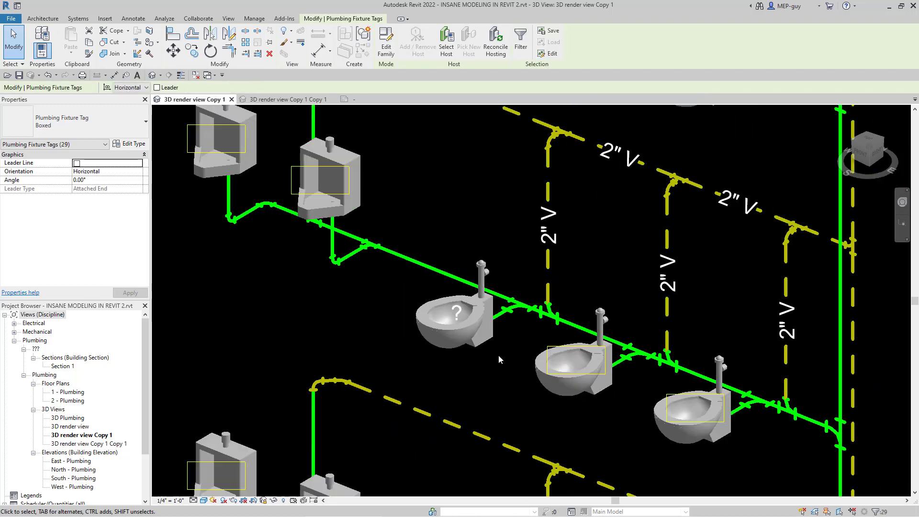
pyautogui.scroll(-2, 499, 355)
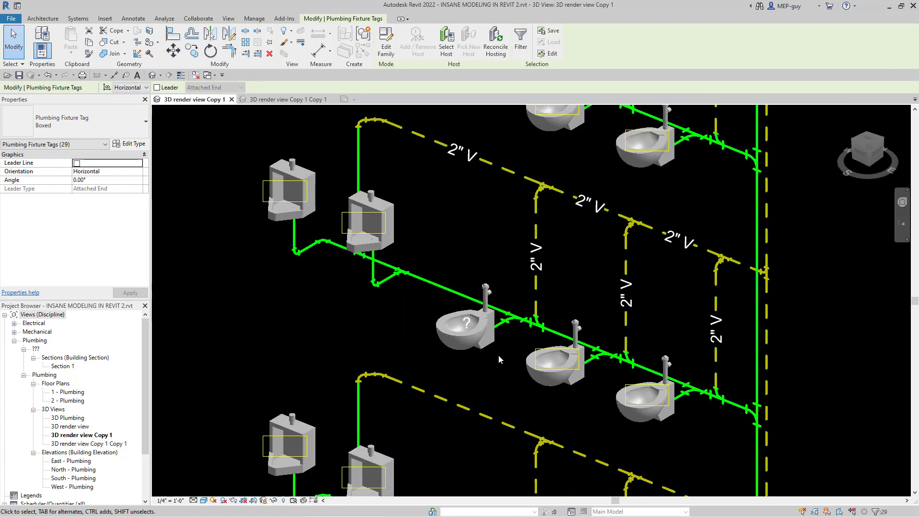
pyautogui.click(93, 122)
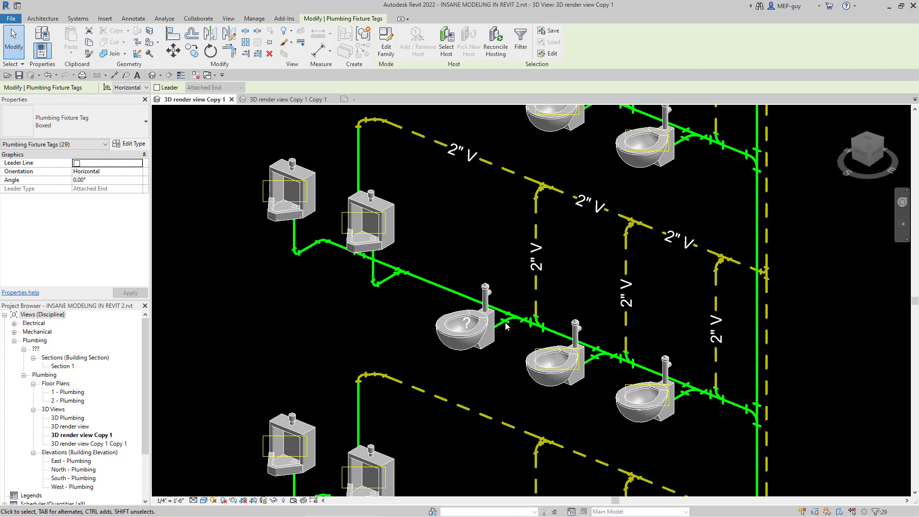
pyautogui.press('Escape')
# Step: Set the water closet tag's value to WC-1 and accept the type parameter change for all matching fixtures
pyautogui.scroll(3, 473, 338)
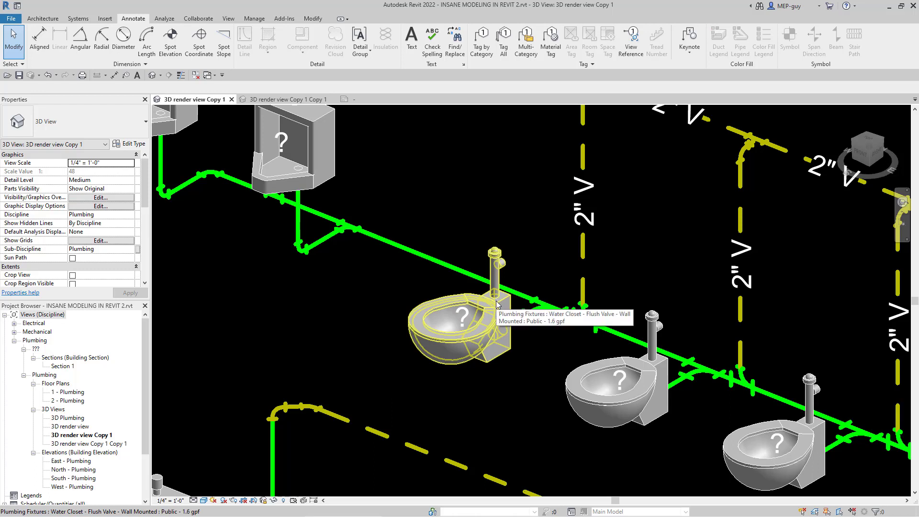
pyautogui.click(465, 319)
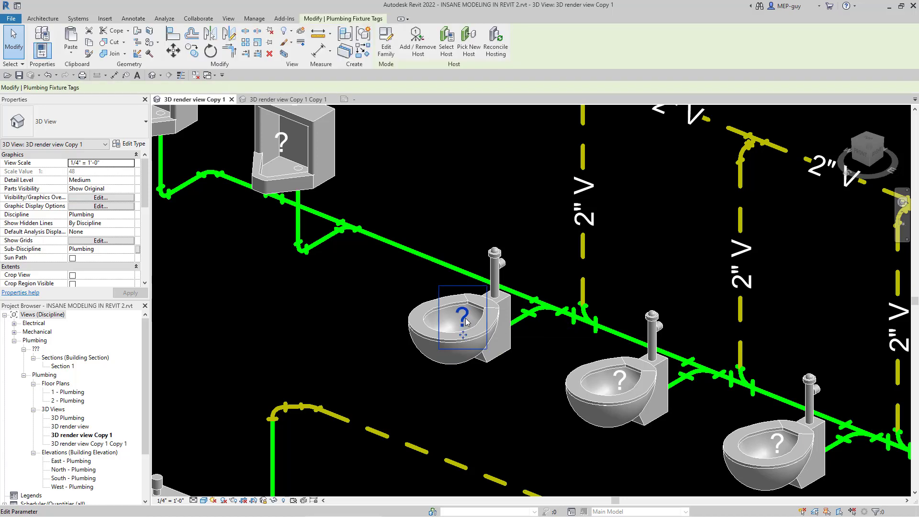
pyautogui.click(462, 317)
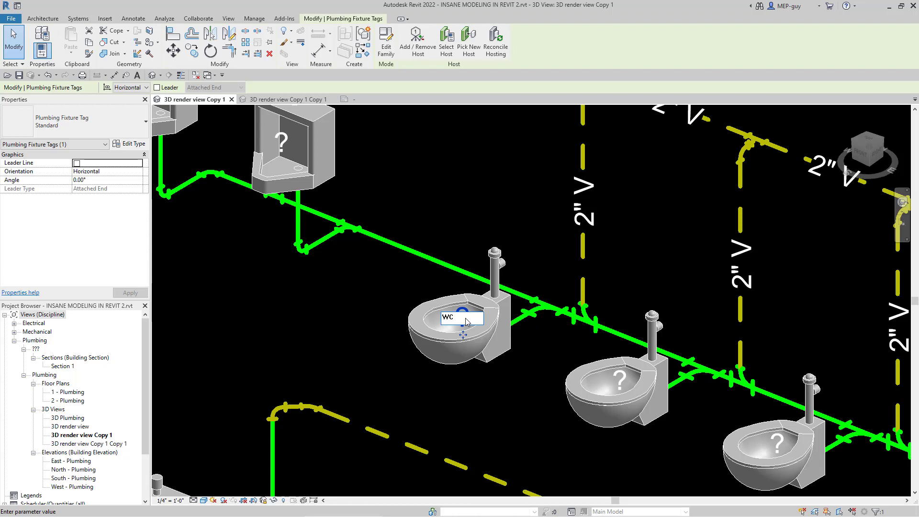
pyautogui.press('Return')
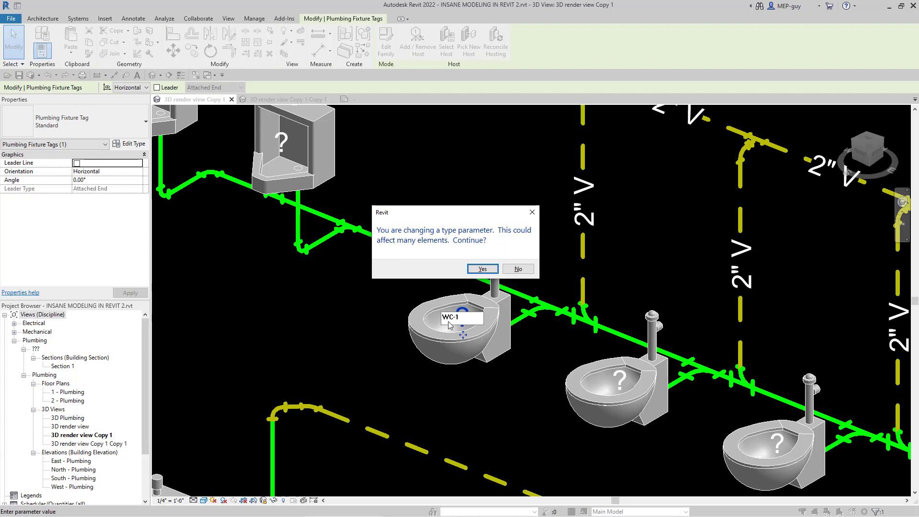
pyautogui.click(482, 269)
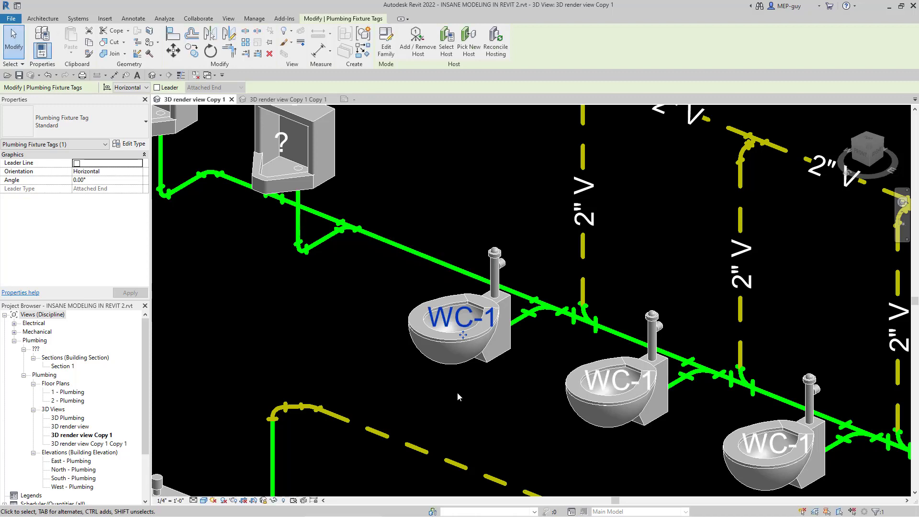
pyautogui.scroll(-3, 458, 393)
pyautogui.press('Escape')
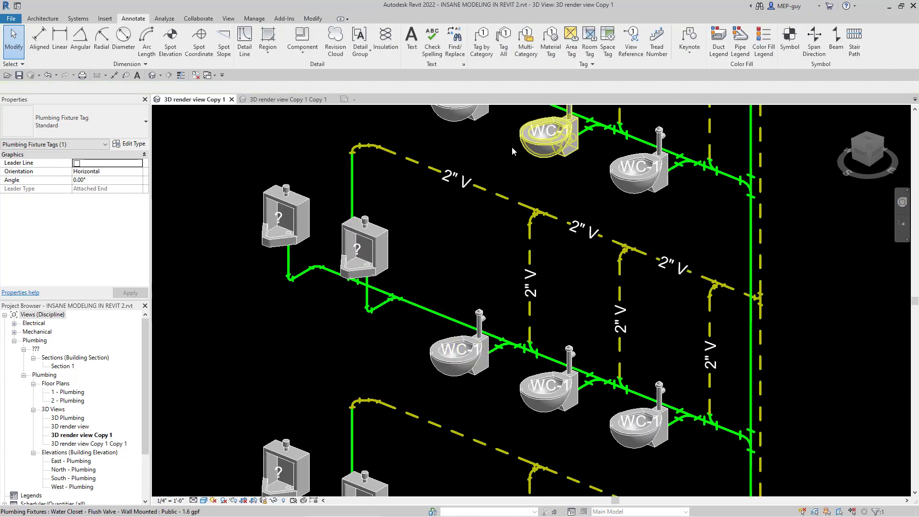
# Step: Set the Type Mark of the Urinal - Wall Hung 3/4" Flush Valve type to UR-1 and apply it
pyautogui.scroll(-2, 530, 412)
pyautogui.scroll(2, 337, 287)
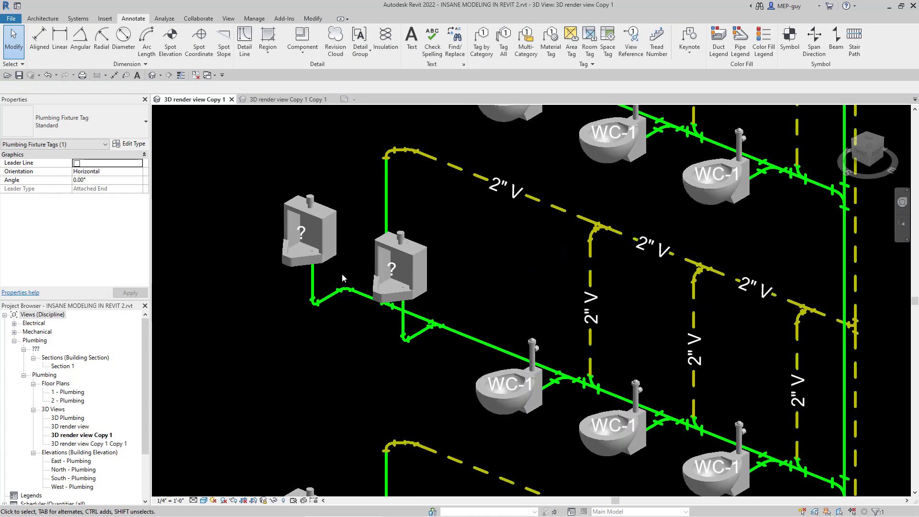
pyautogui.scroll(2, 342, 276)
pyautogui.press('Escape')
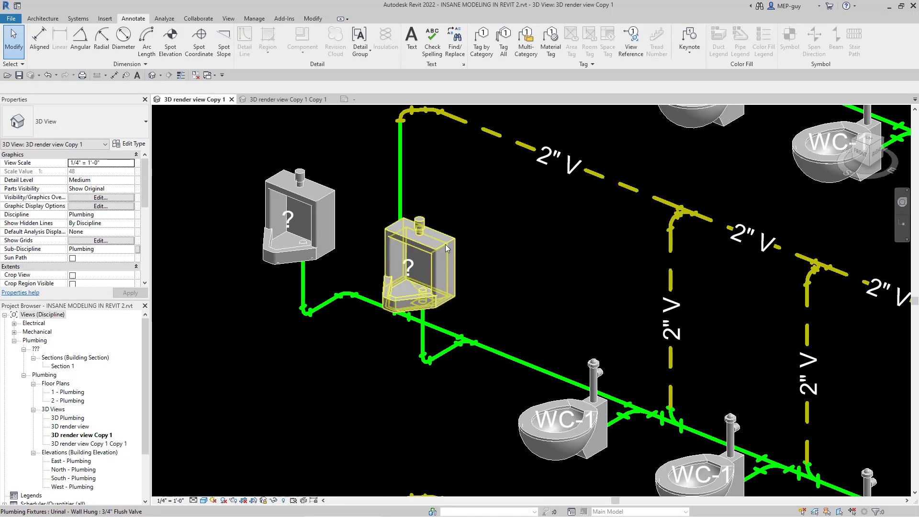
pyautogui.click(426, 280)
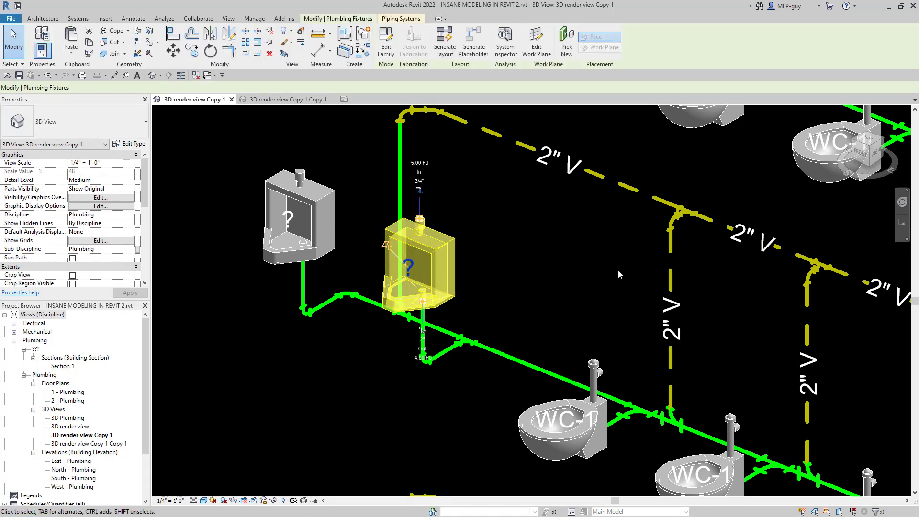
pyautogui.click(129, 145)
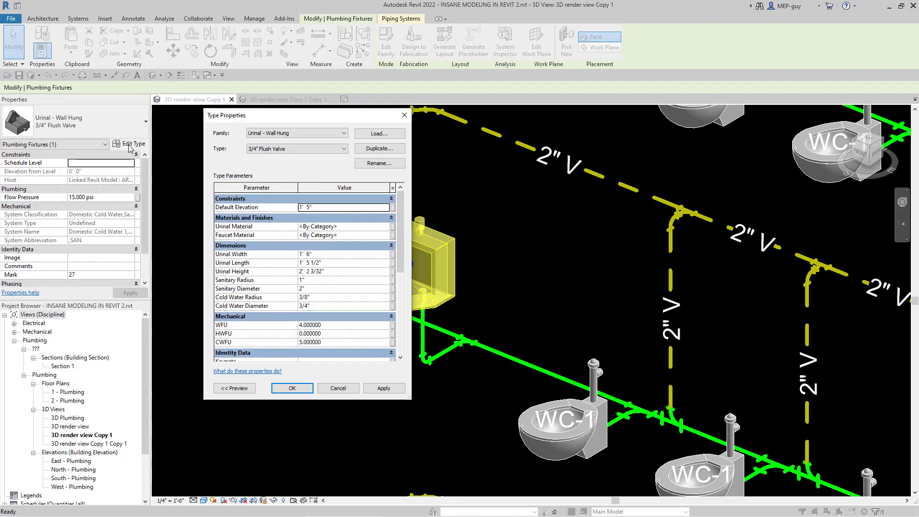
pyautogui.scroll(-2, 307, 284)
pyautogui.scroll(-3, 307, 284)
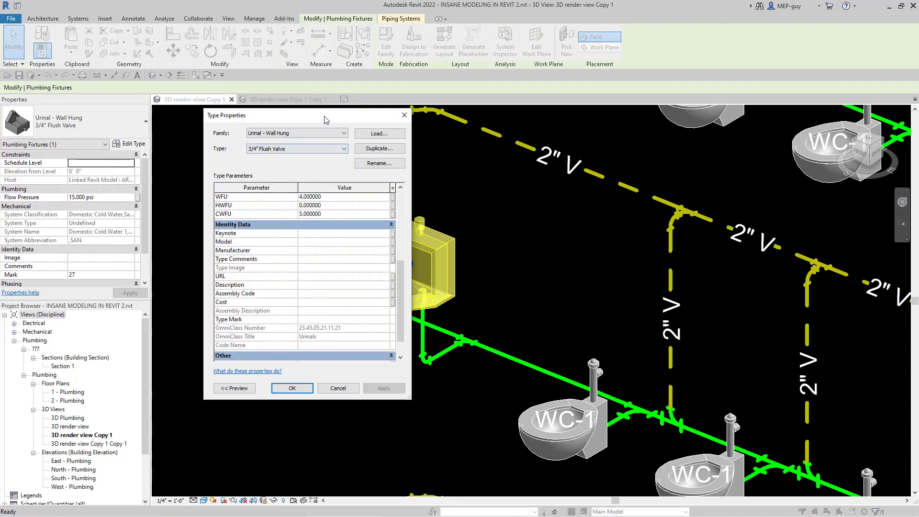
pyautogui.moveTo(324, 119); pyautogui.dragTo(624, 113)
pyautogui.scroll(-1, 635, 287)
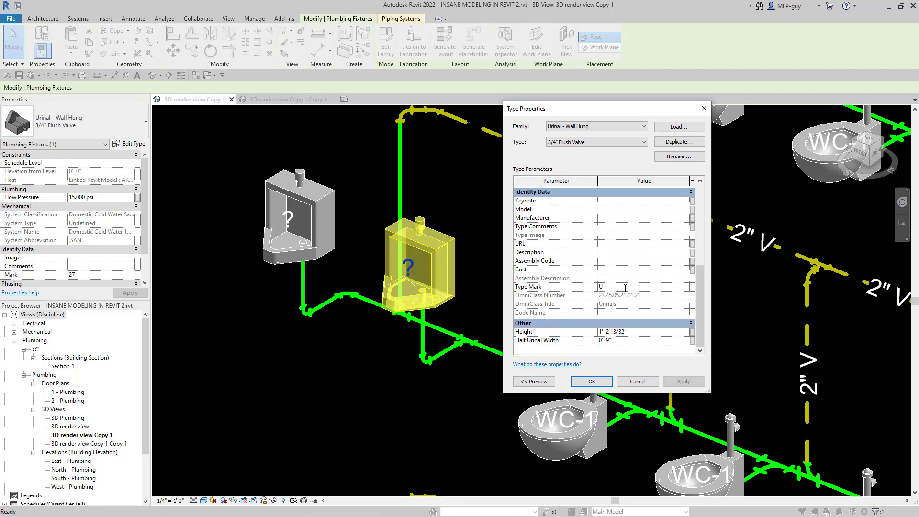
pyautogui.write('R-1')
pyautogui.click(687, 382)
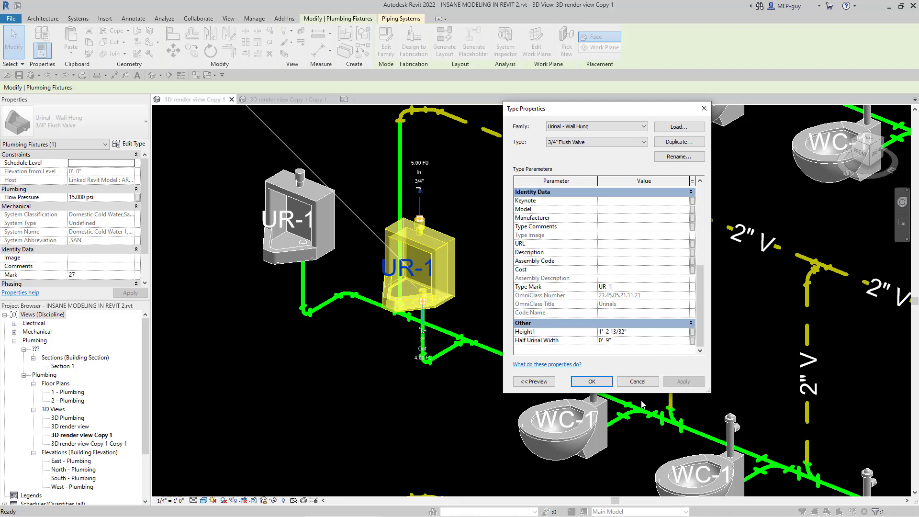
# Step: Accept the type properties of the Urinal - Wall Hung 3/4" Flush Valve and deselect the urinal
pyautogui.click(593, 382)
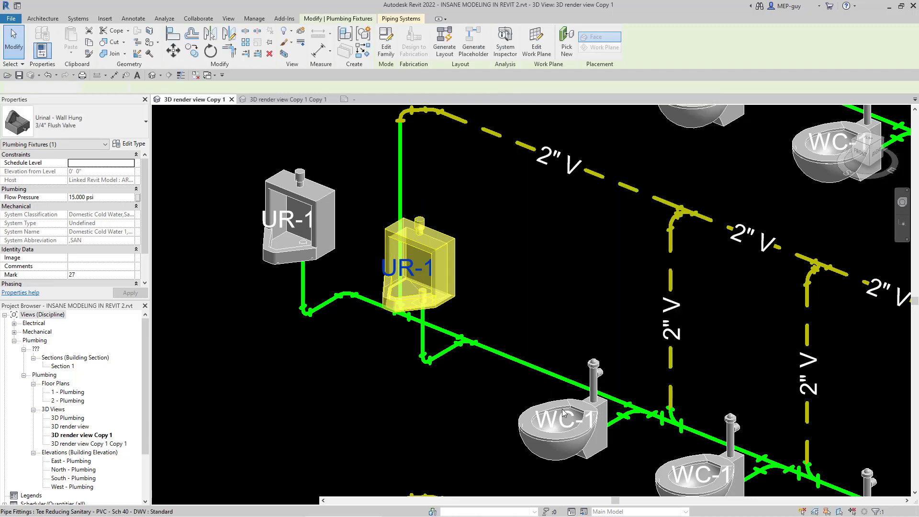
pyautogui.click(480, 412)
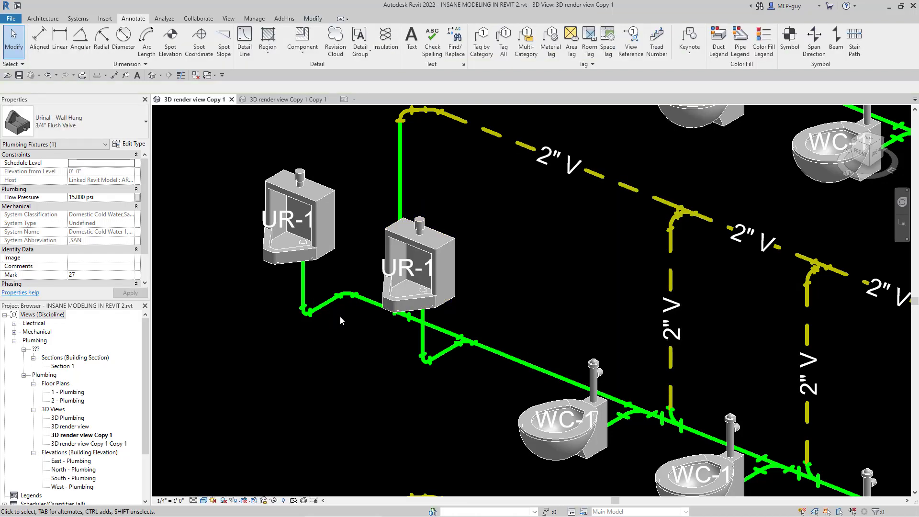
# Step: Select all Standard plumbing fixture tags visible in the view and nudge them down until they sit below their fixtures
pyautogui.scroll(-1, 313, 233)
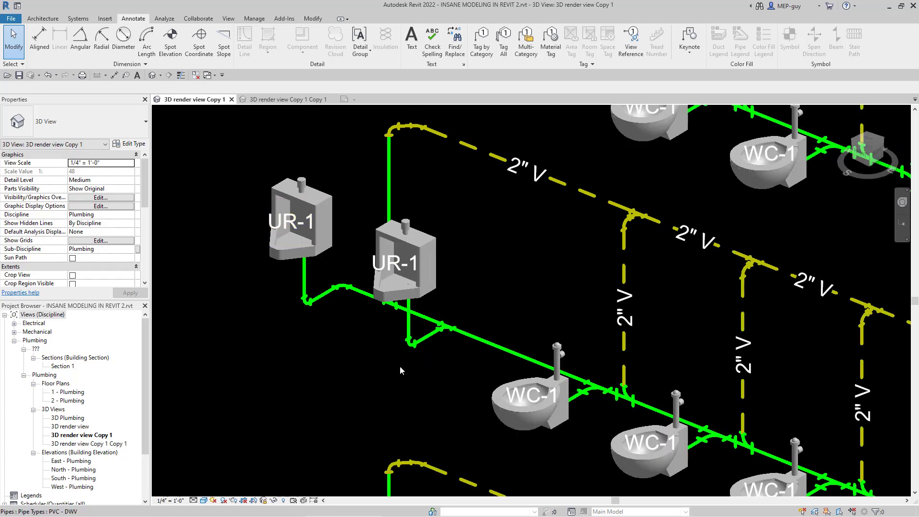
pyautogui.scroll(-1, 350, 330)
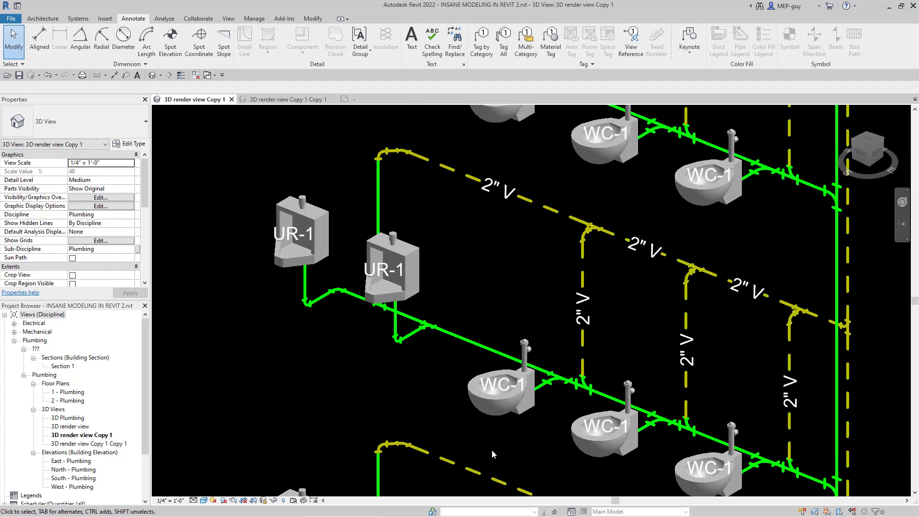
pyautogui.click(502, 389)
pyautogui.rightClick(503, 390)
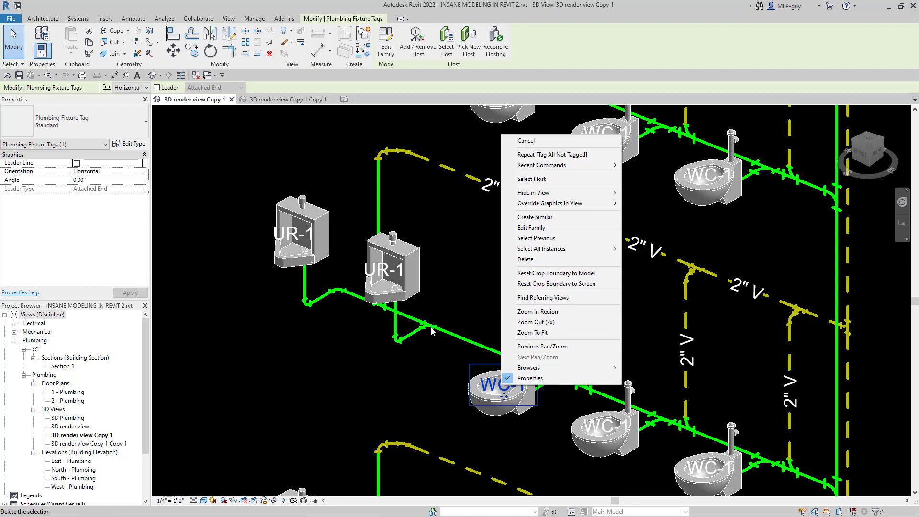
pyautogui.moveTo(557, 250)
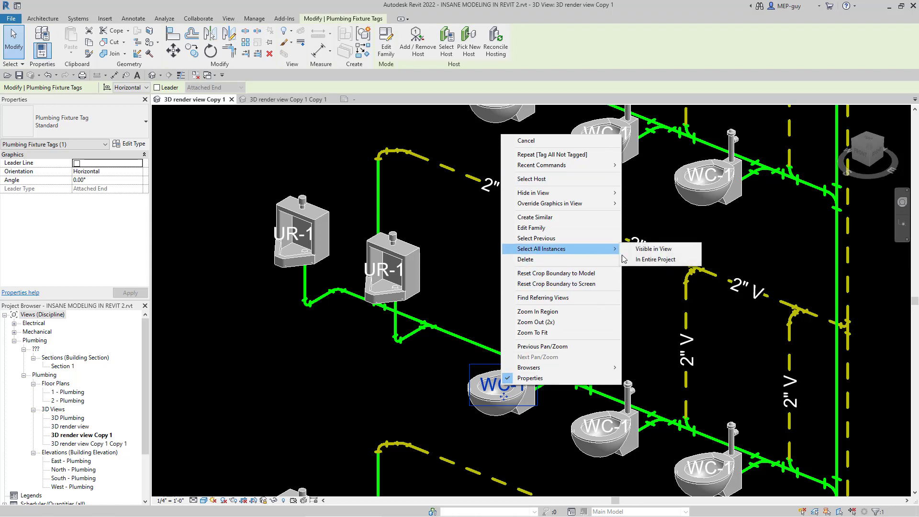
pyautogui.click(653, 249)
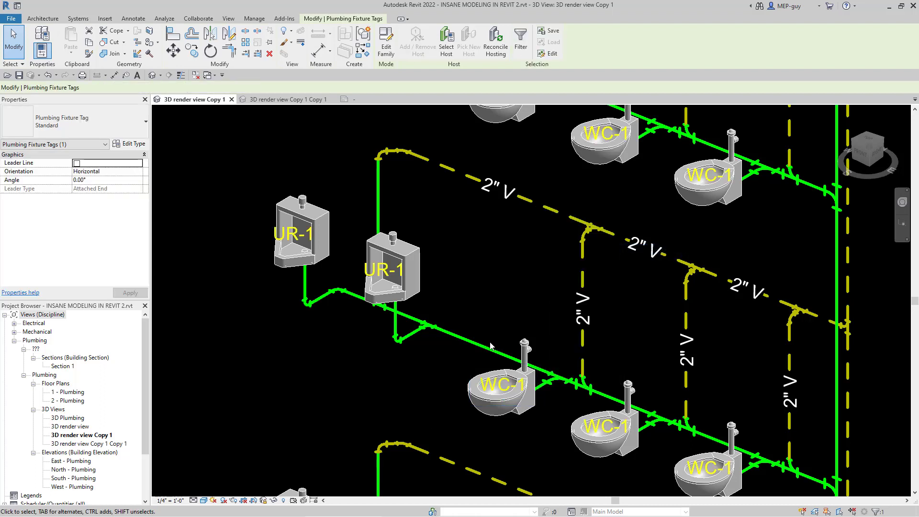
pyautogui.scroll(-5, 406, 364)
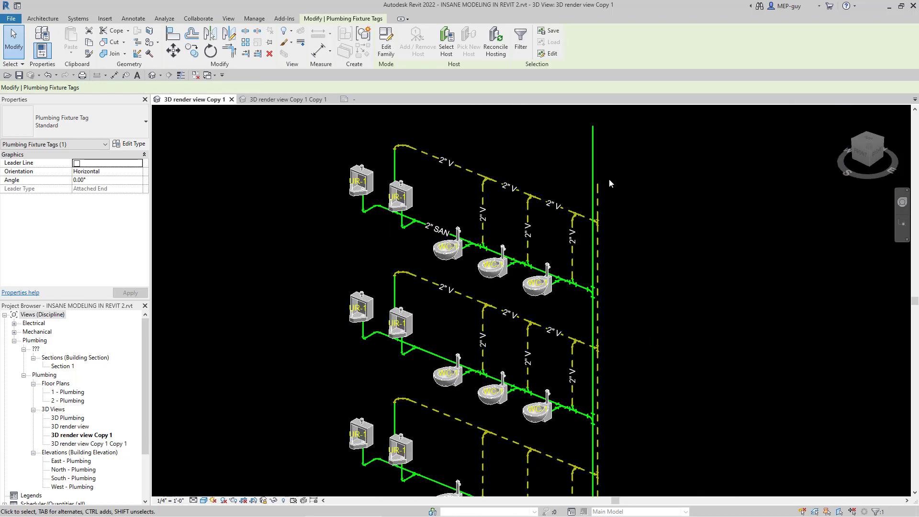
pyautogui.scroll(-3, 609, 179)
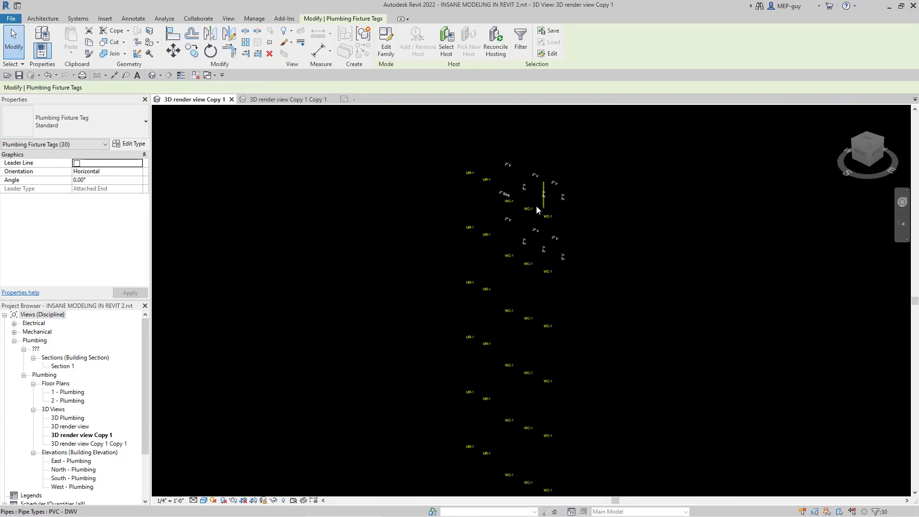
pyautogui.scroll(6, 536, 206)
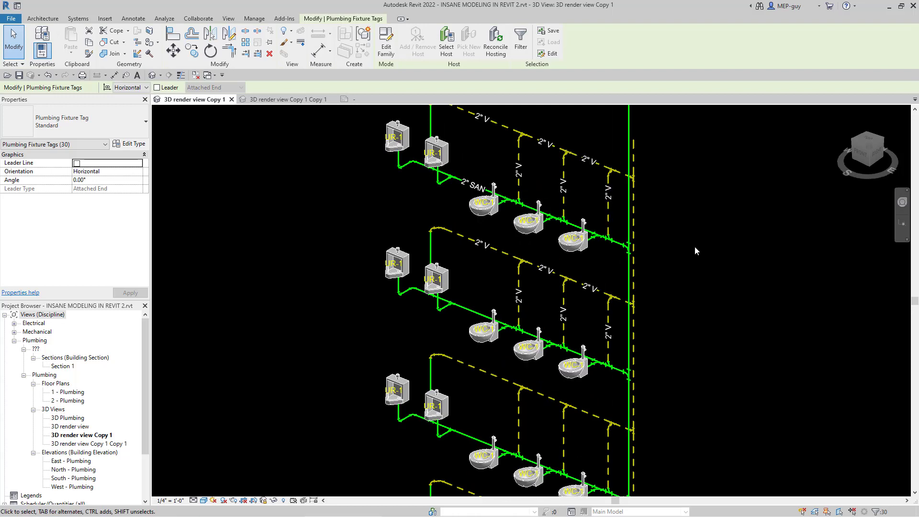
pyautogui.press('Down')
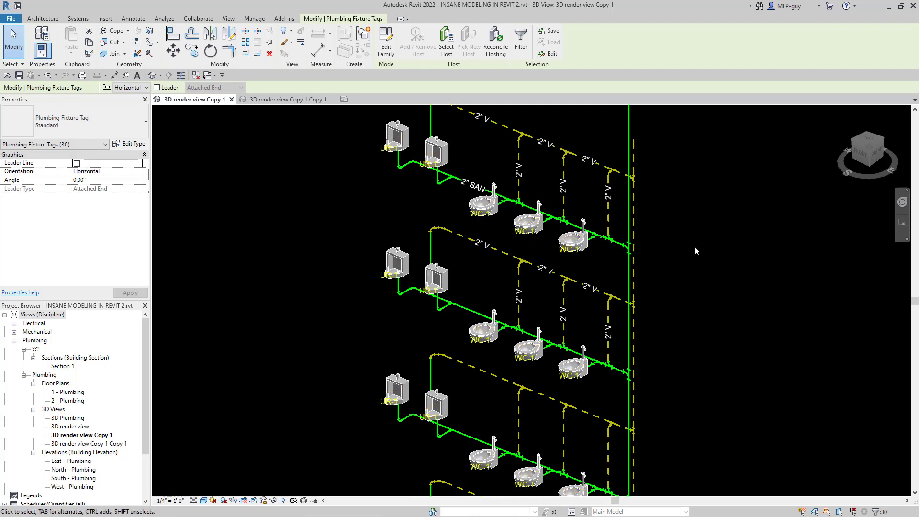
pyautogui.press('Down')
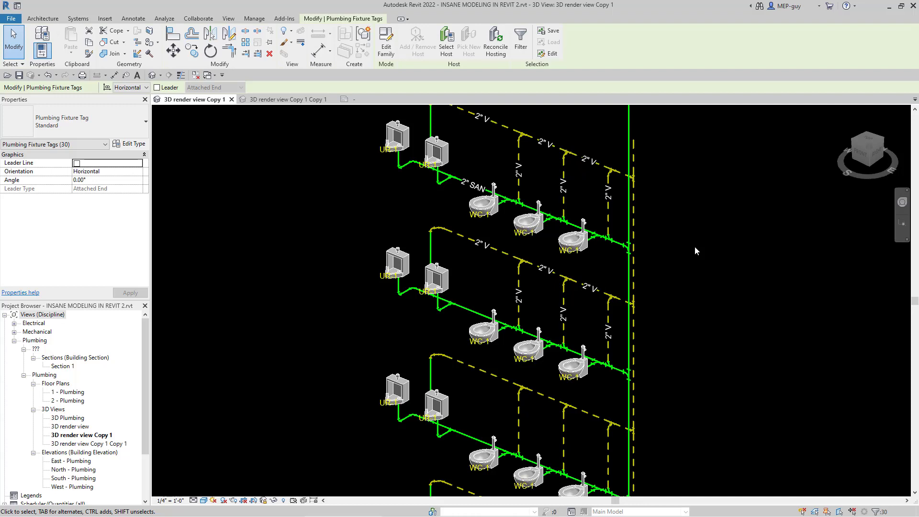
pyautogui.press('Down')
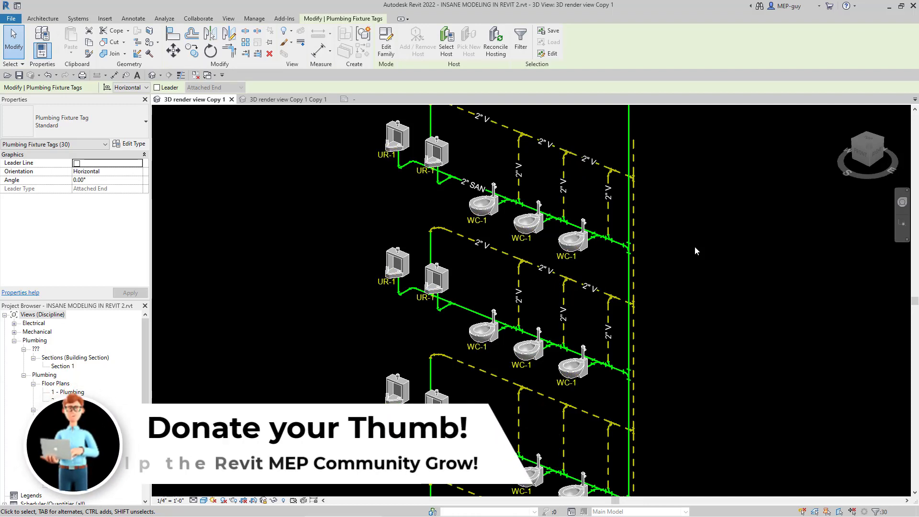
pyautogui.press('Down')
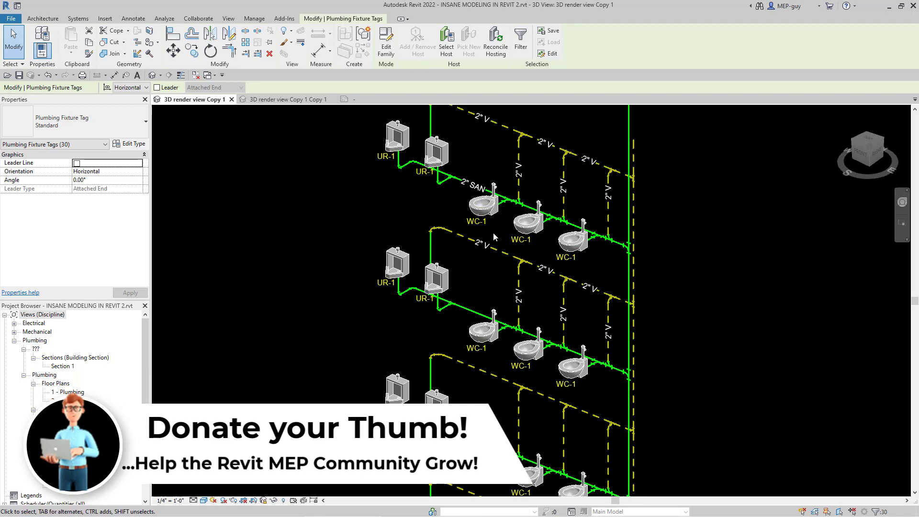
# Step: Move all the selected fixture tags together so each one sits to the left of its fixture
pyautogui.scroll(3, 479, 202)
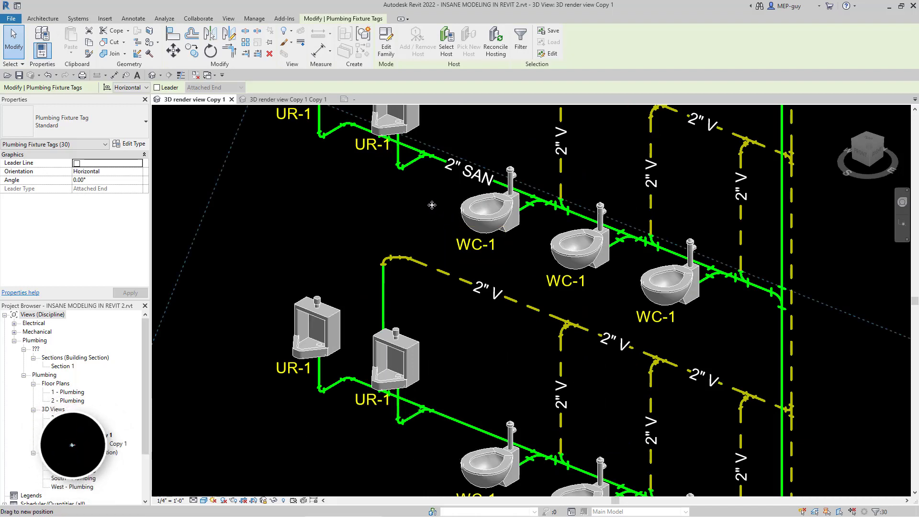
pyautogui.moveTo(432, 205); pyautogui.dragTo(442, 206)
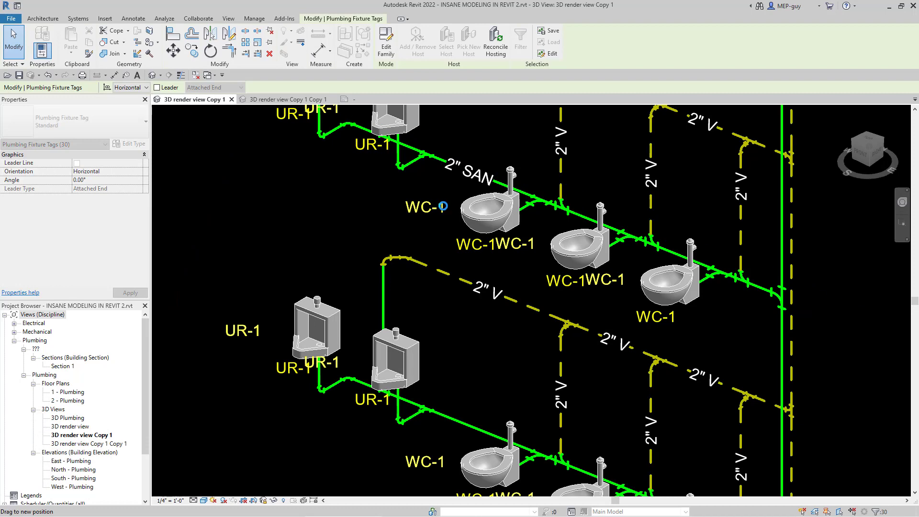
pyautogui.moveTo(443, 206); pyautogui.dragTo(443, 206)
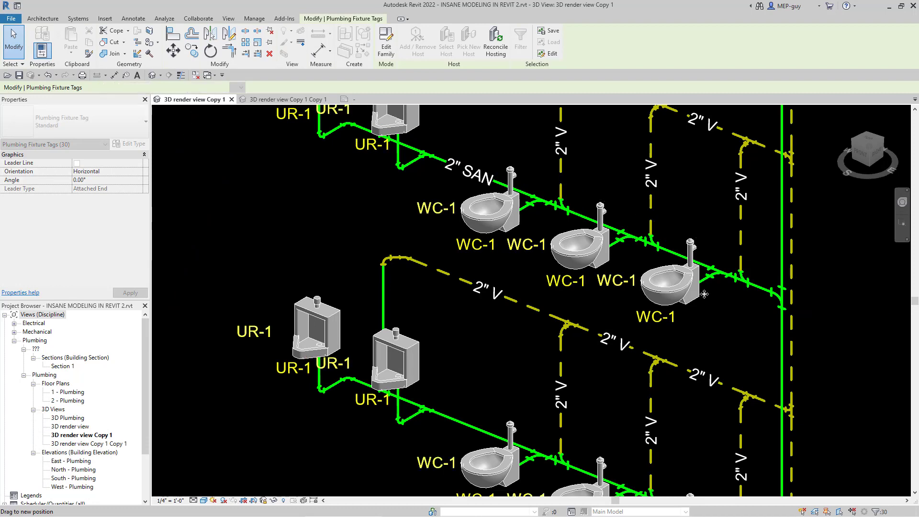
# Step: Nudge the selected fixture tags right and down until each is directly beneath its urinal or water closet, and clear the selection
pyautogui.scroll(-1, 381, 211)
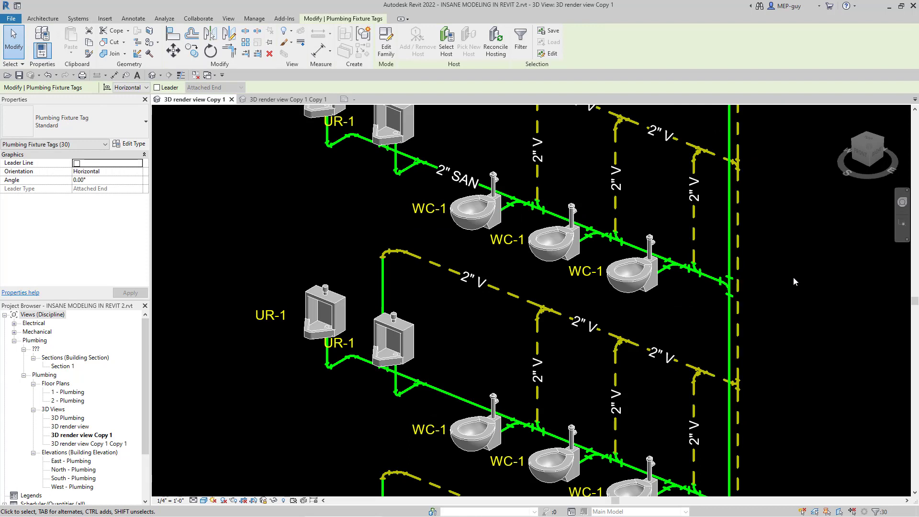
pyautogui.press('Right')
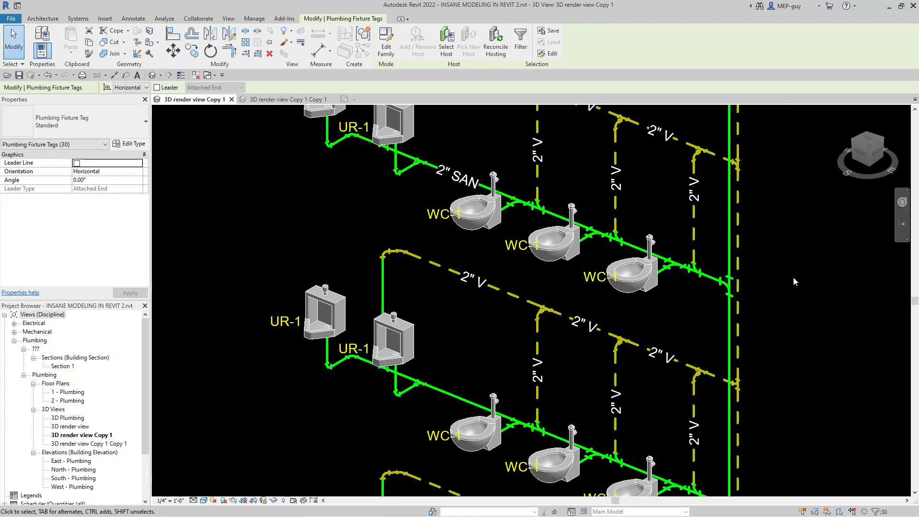
pyautogui.press('Down')
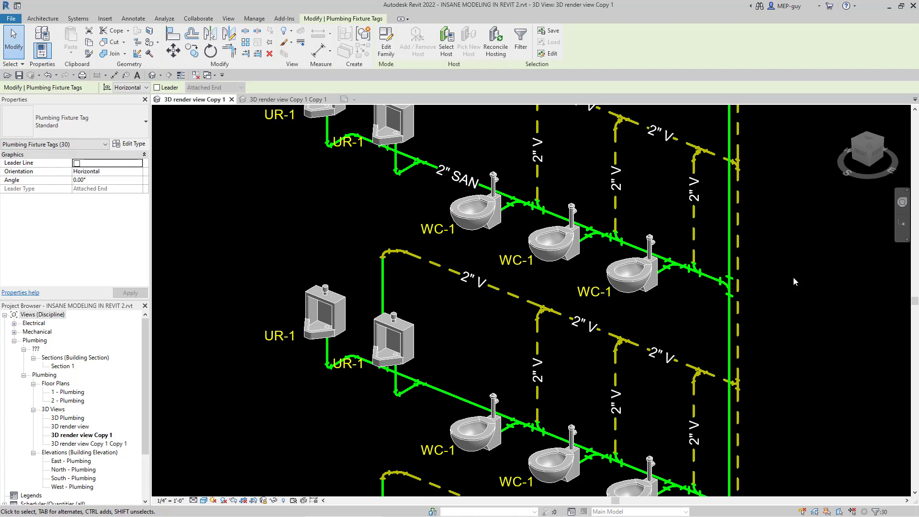
pyautogui.press('Right')
pyautogui.press('Right')
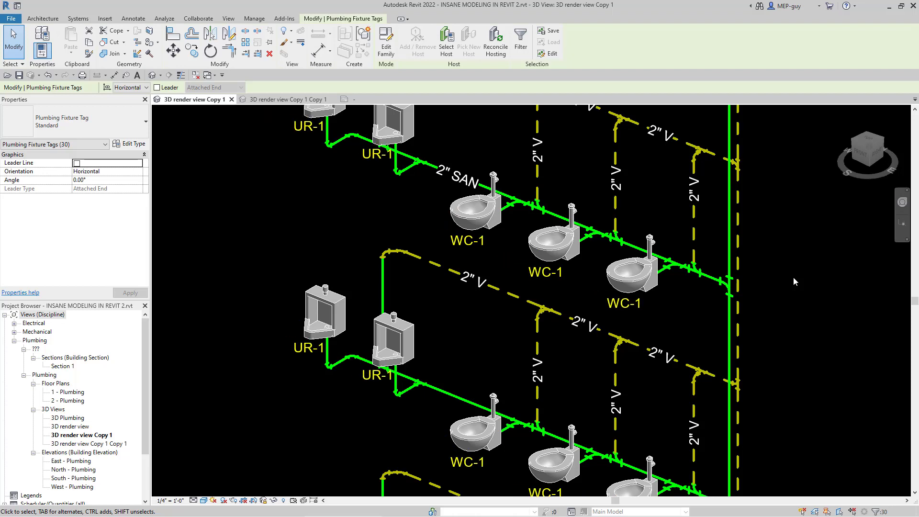
pyautogui.press('Down')
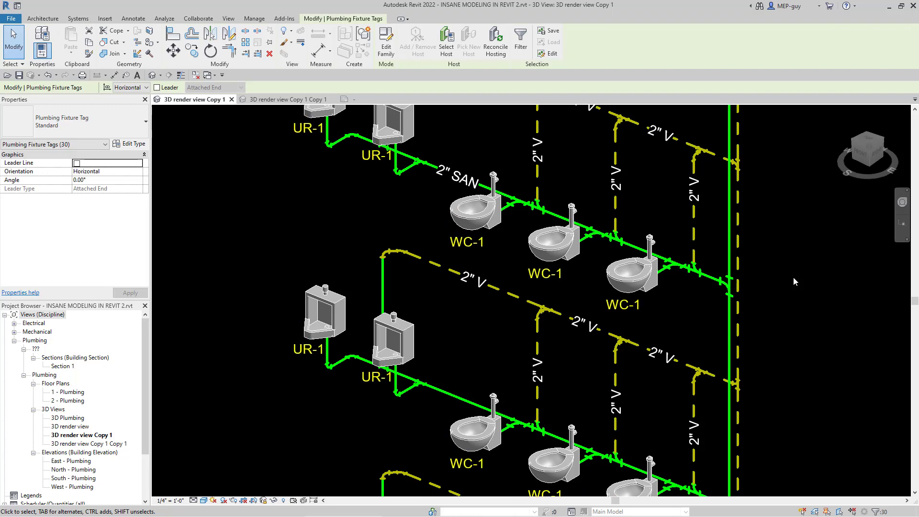
pyautogui.press('Down')
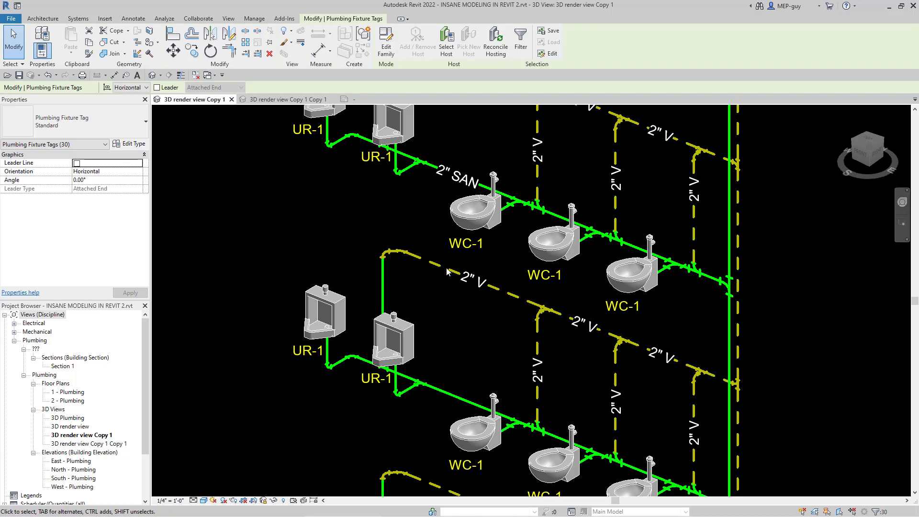
pyautogui.scroll(-5, 555, 337)
pyautogui.press('Escape')
# Step: Hide the Plumbing Fixtures model category in the 3D view through its visibility/graphic overrides, and accept the change
pyautogui.scroll(4, 450, 292)
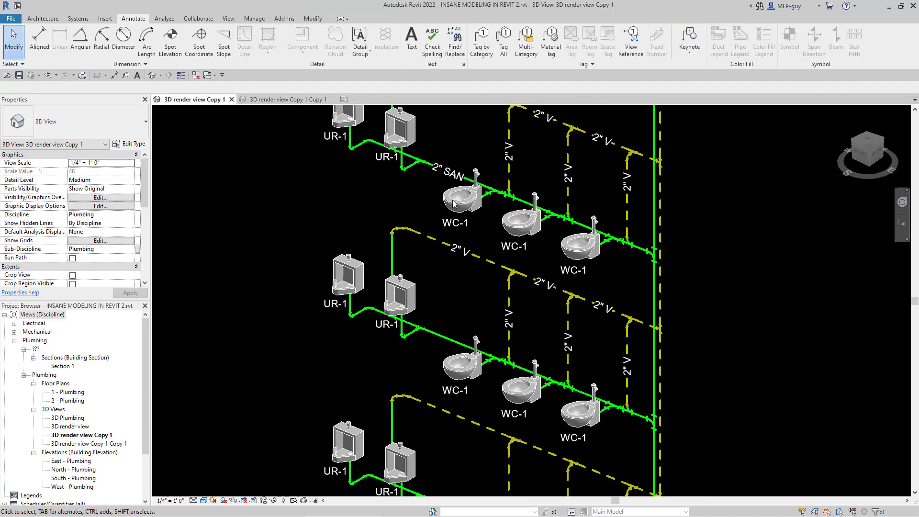
pyautogui.scroll(-1, 390, 297)
pyautogui.scroll(2, 466, 150)
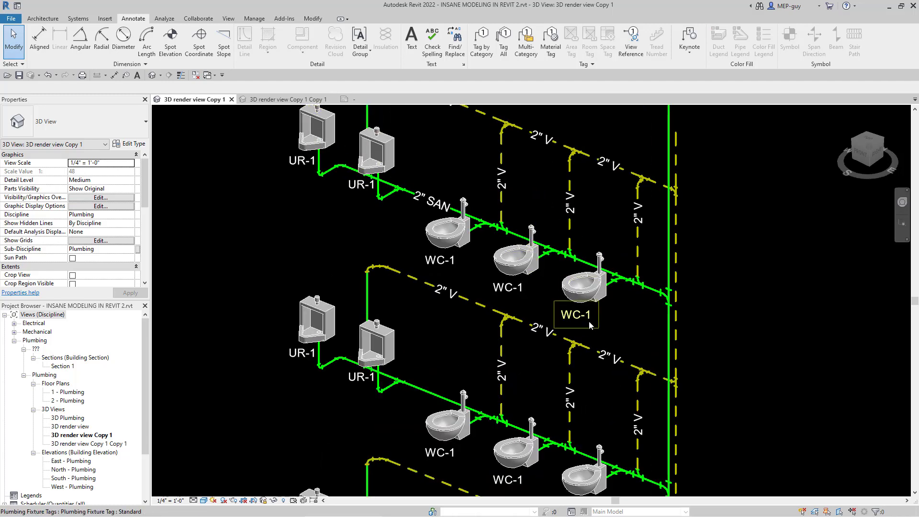
pyautogui.press('v')
pyautogui.press('g')
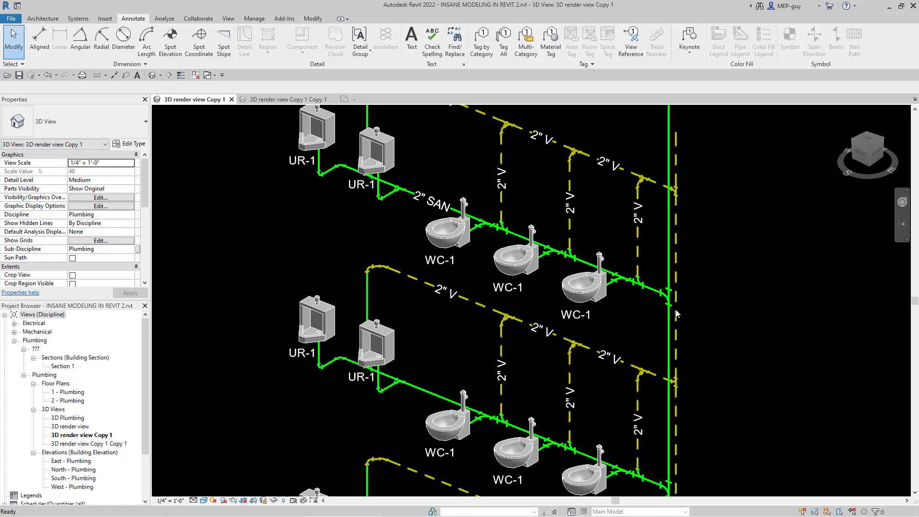
pyautogui.moveTo(654, 143); pyautogui.dragTo(774, 144)
pyautogui.scroll(-1, 734, 277)
pyautogui.scroll(-6, 734, 277)
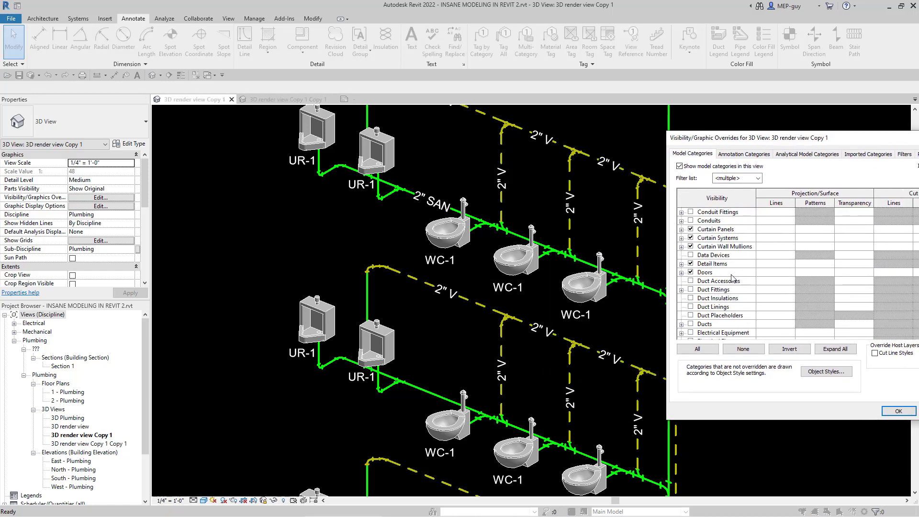
pyautogui.click(728, 275)
pyautogui.press('p')
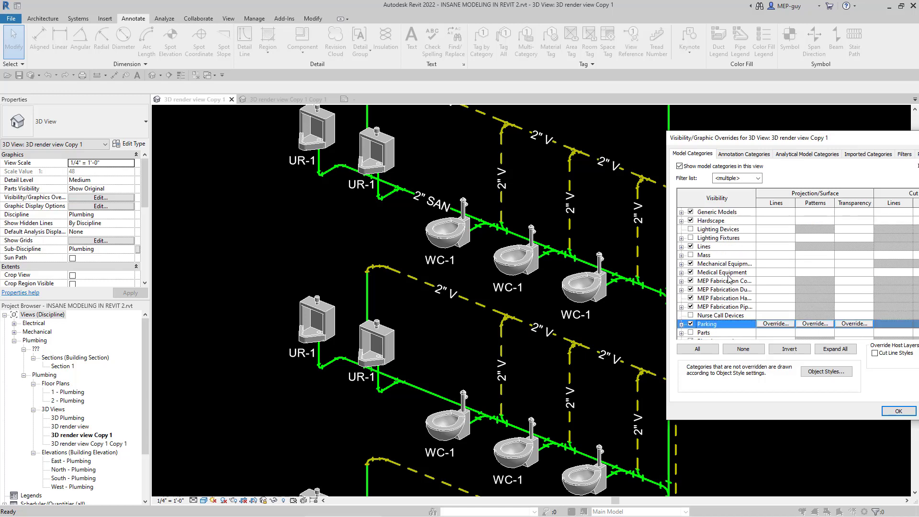
pyautogui.scroll(-10, 727, 263)
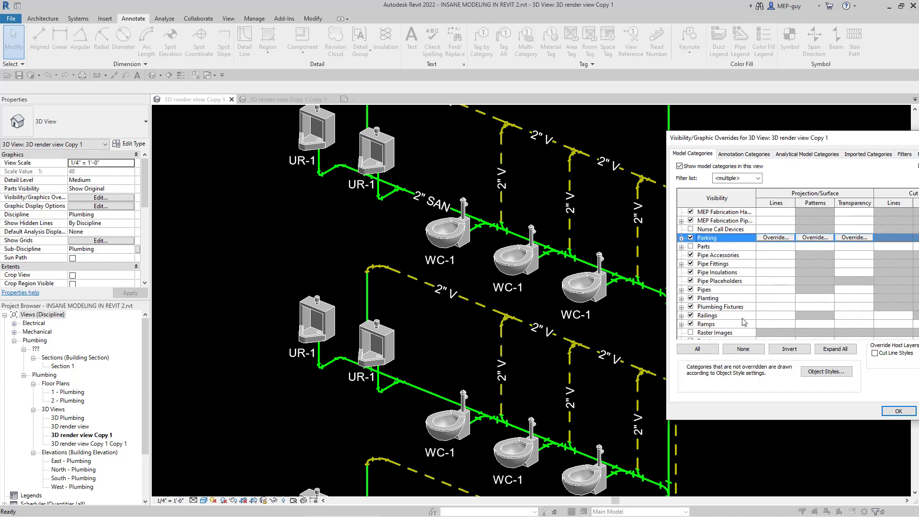
pyautogui.click(690, 307)
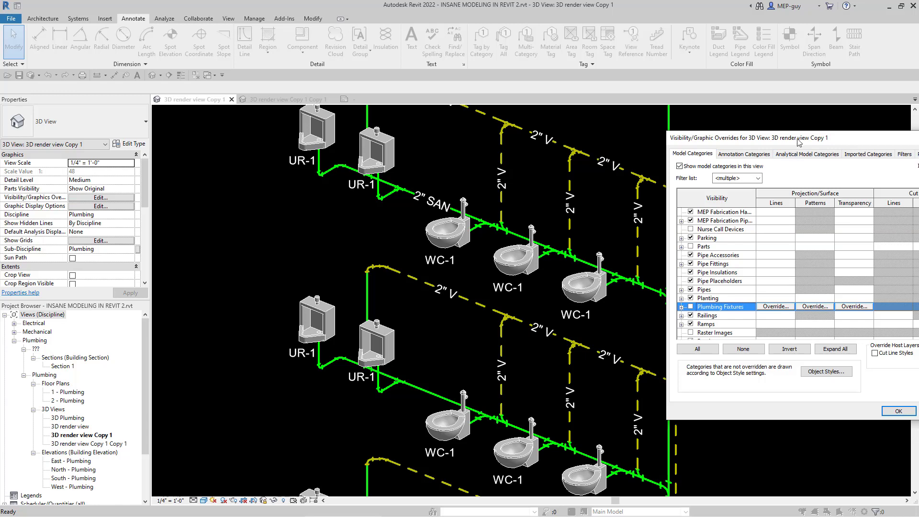
pyautogui.moveTo(799, 140); pyautogui.dragTo(705, 135)
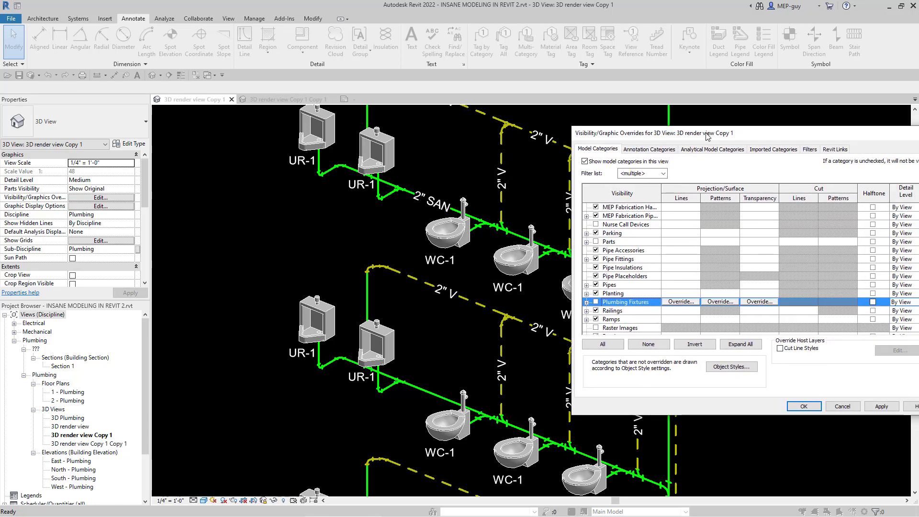
pyautogui.click(881, 406)
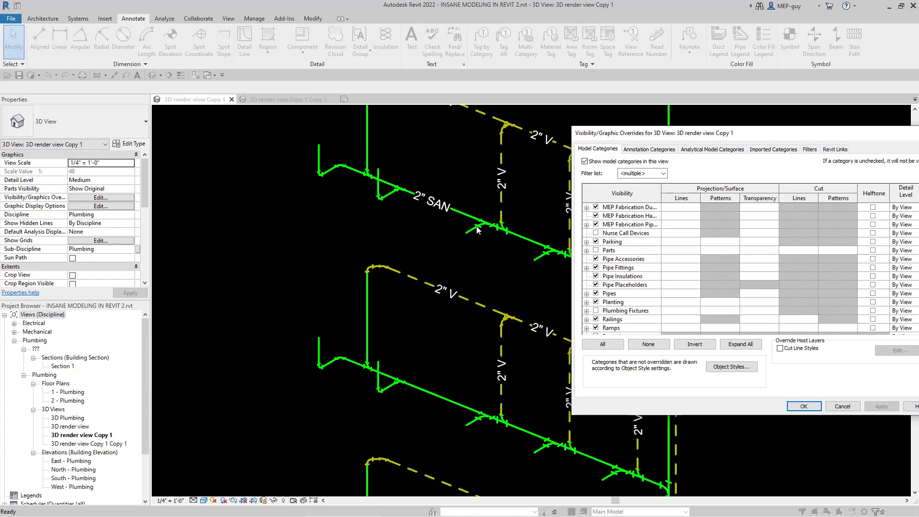
pyautogui.click(804, 408)
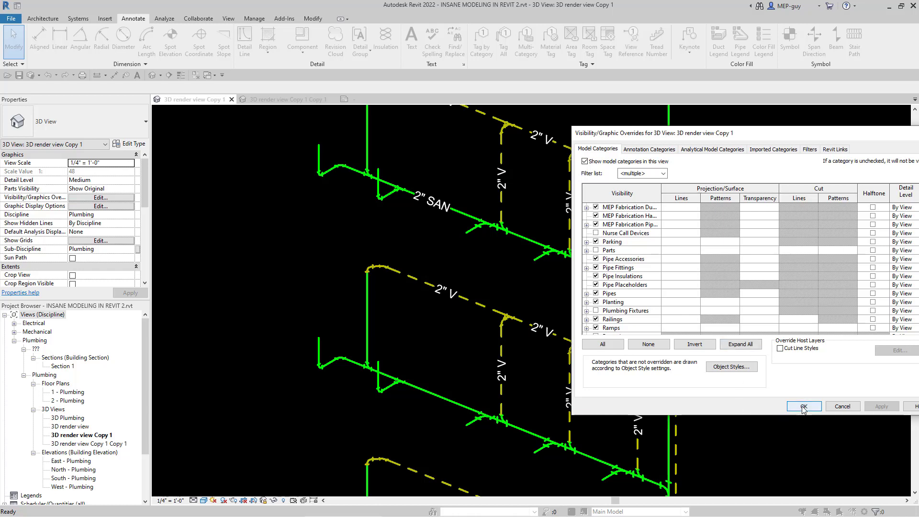